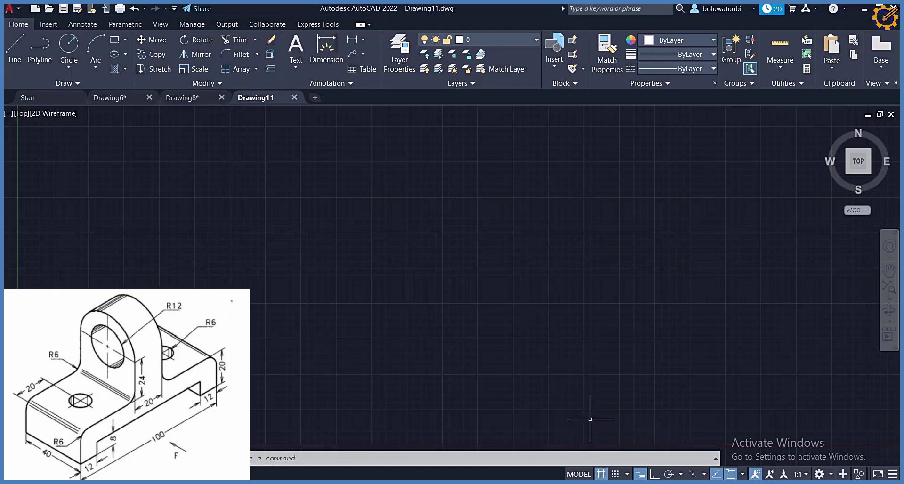
Turn off the grid display and configure the drawing units to 0.0 length precision and millimeters.
left_click(601, 474)
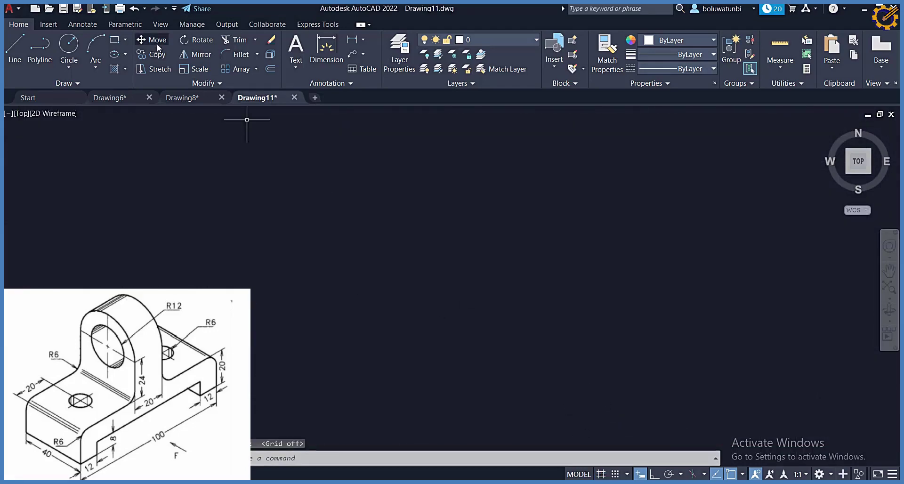
left_click(19, 8)
mouse_move(52, 284)
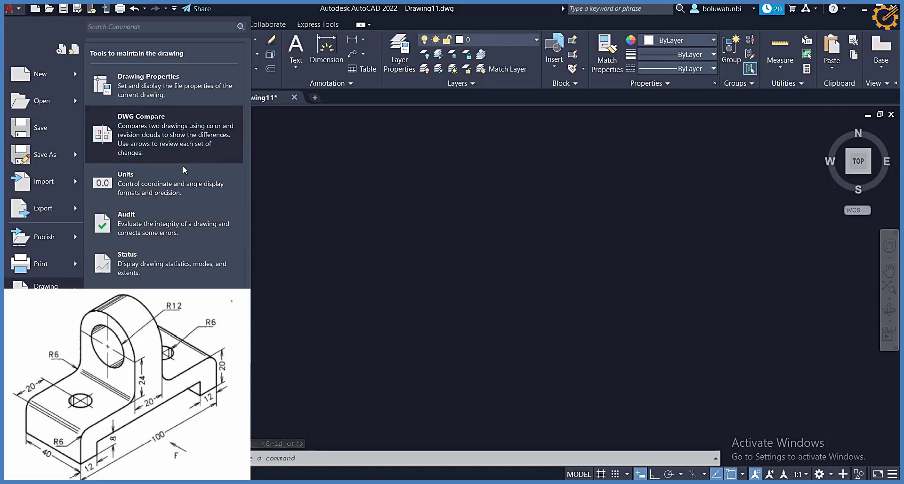
left_click(183, 182)
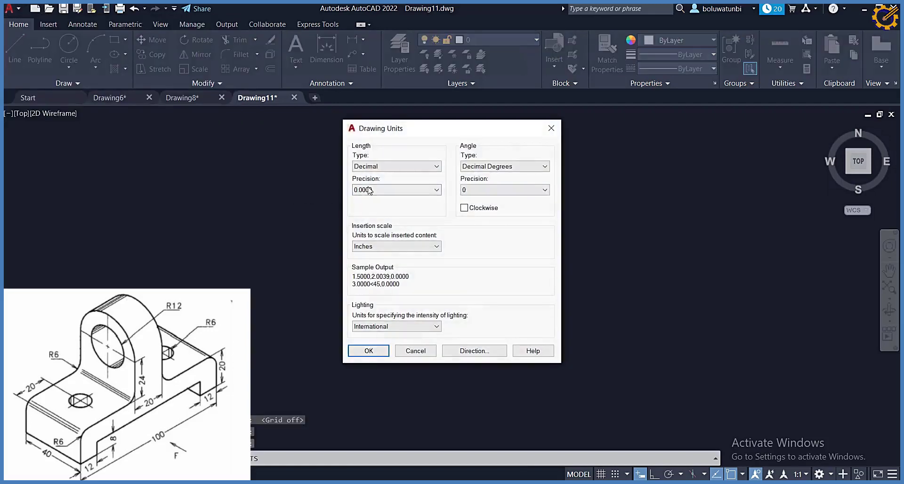
left_click(369, 190)
left_click(372, 205)
left_click(396, 247)
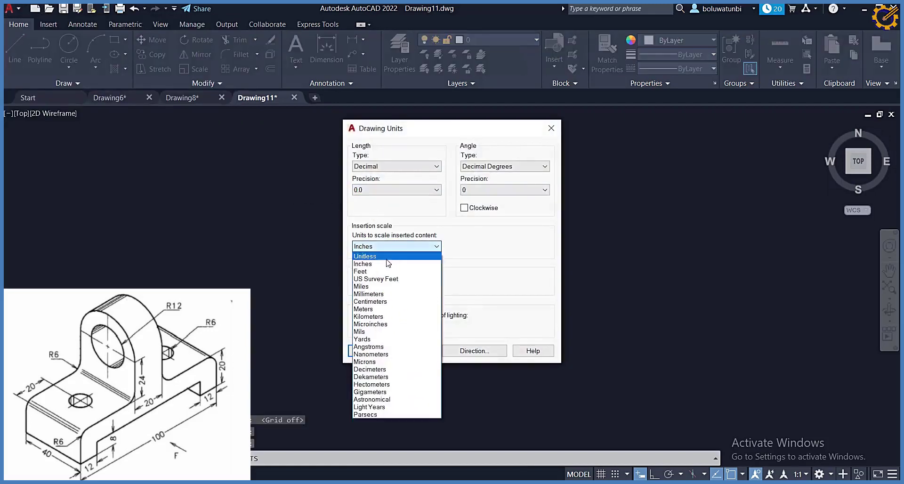
left_click(377, 294)
Set angle measurement to clockwise, keep East as the base angle, and apply the drawing units.
left_click(466, 210)
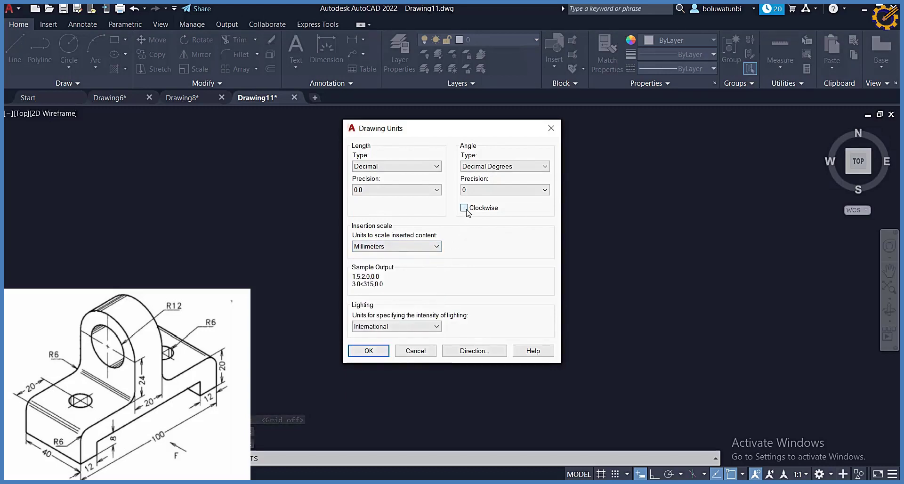
left_click(462, 349)
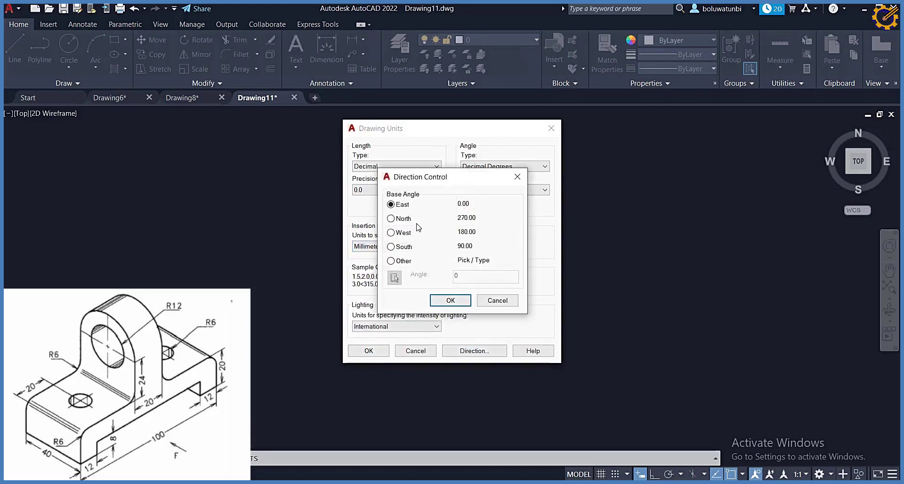
left_click(438, 298)
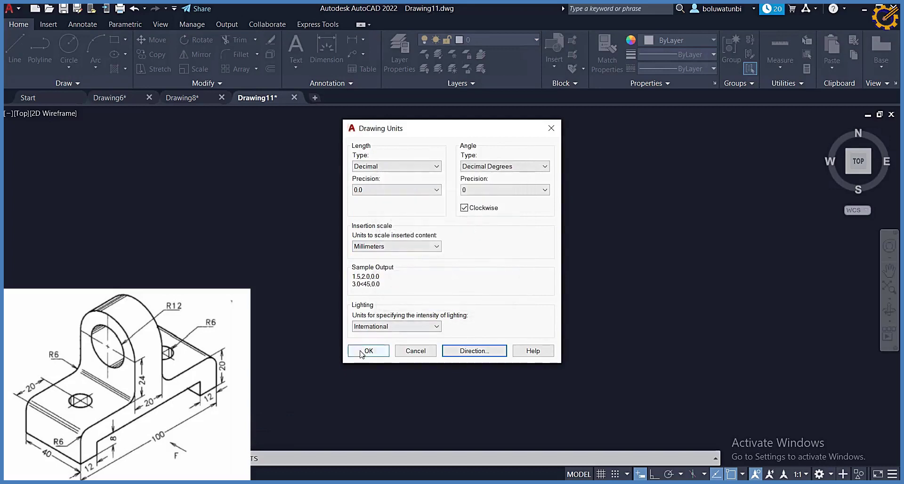
left_click(368, 350)
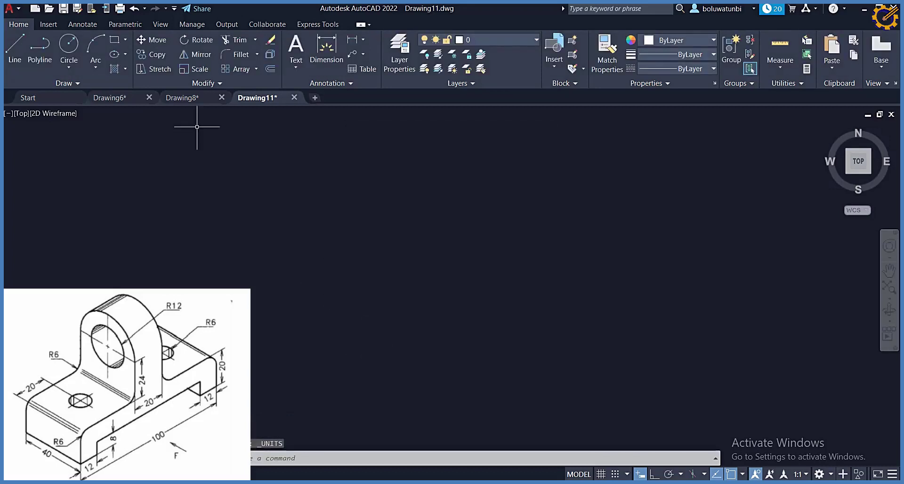
With Ortho on, draw a 40 mm horizontal line to the right, continued by a 44 mm vertical line downward.
left_click(15, 47)
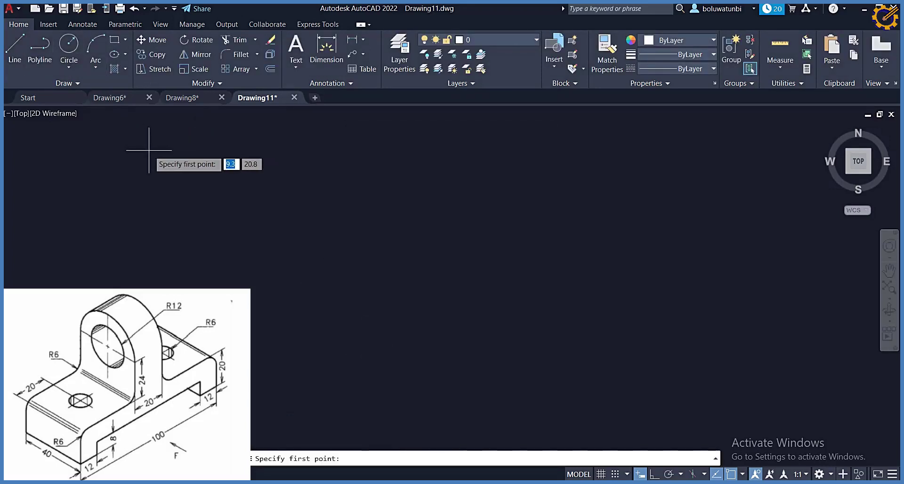
key("F8")
left_click(158, 175)
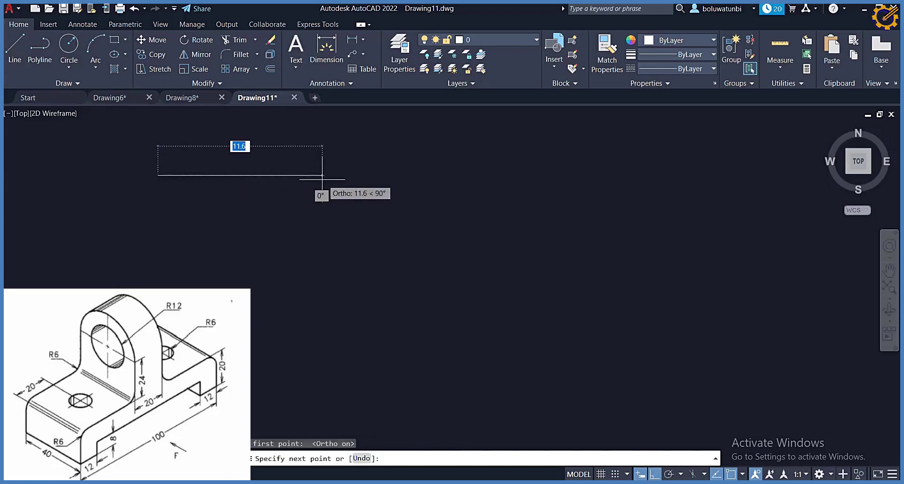
type("40")
key("Return")
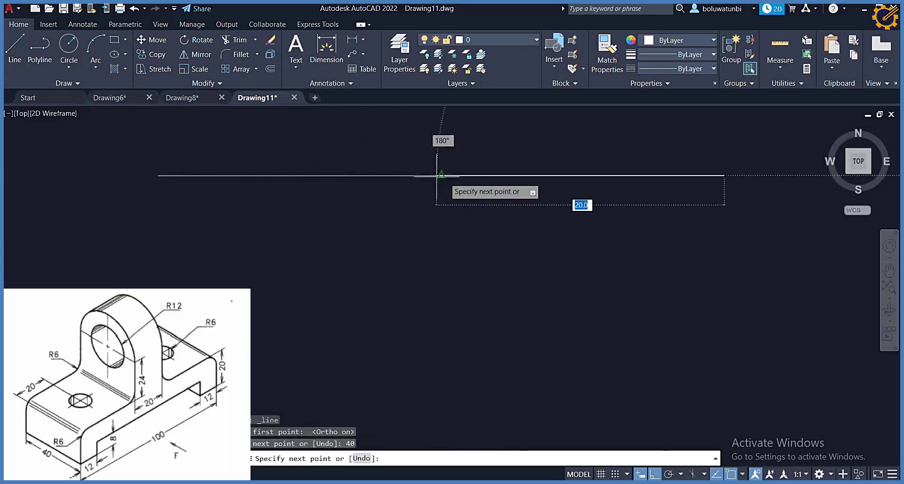
left_click(863, 160)
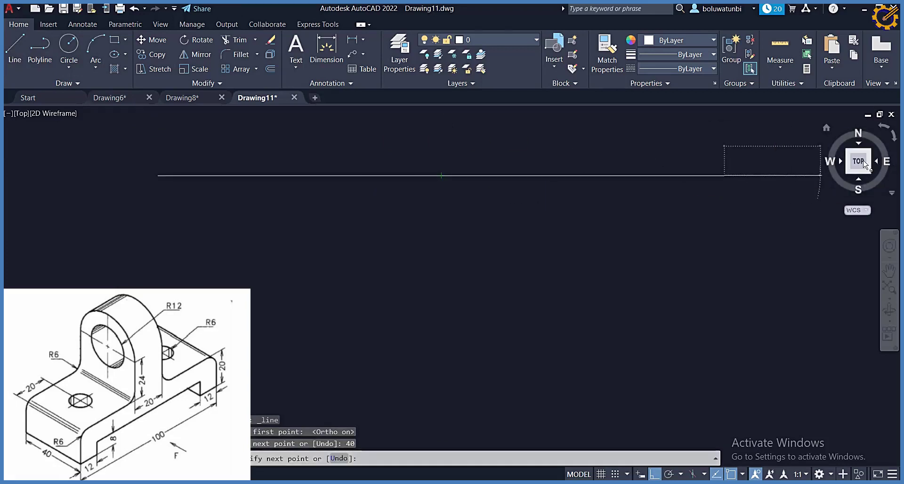
scroll(790, 254, "down", 5)
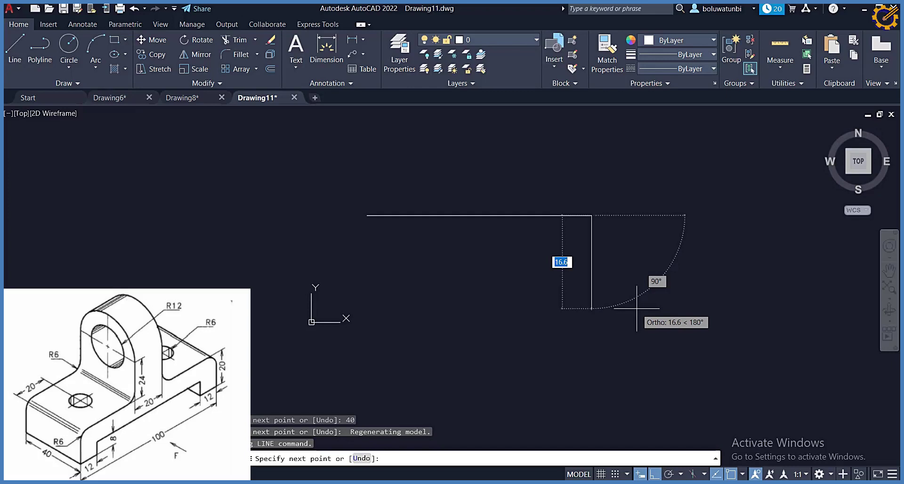
type("44")
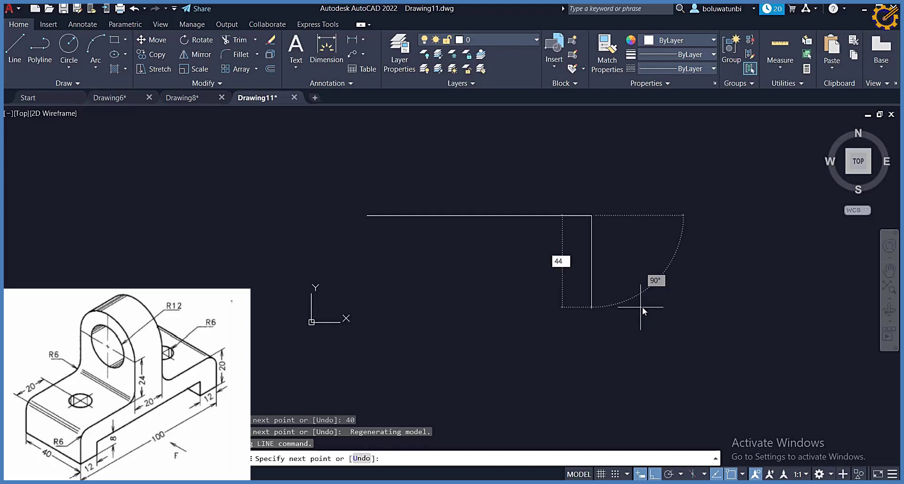
key("Return")
scroll(595, 313, "down", 3)
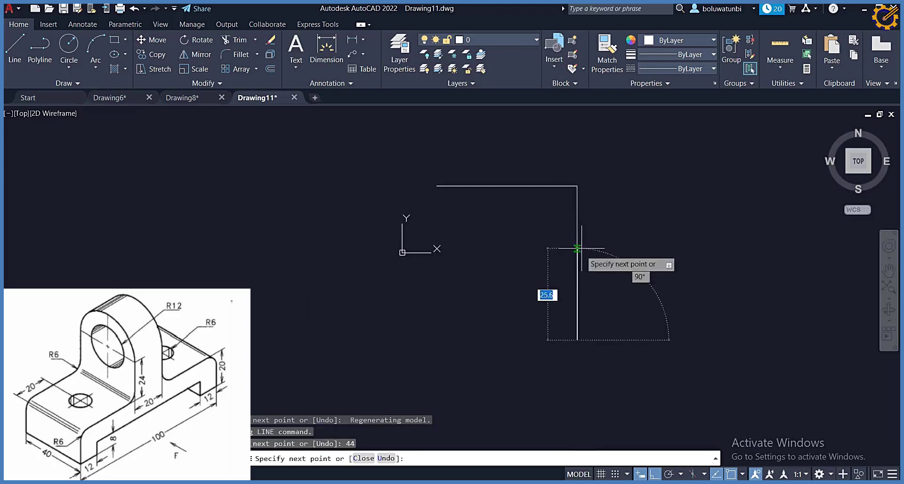
Continue the line with a 40 mm bottom edge to the left and close the rectangle at its starting corner.
type("0")
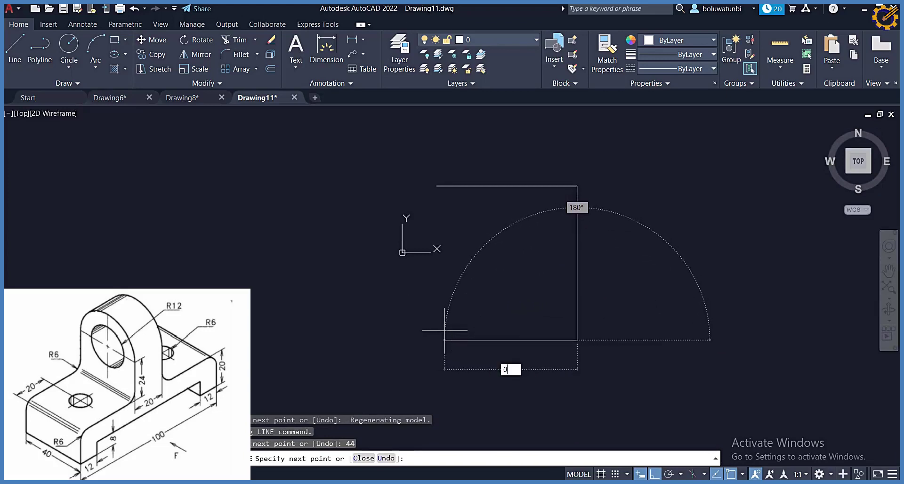
key("Return")
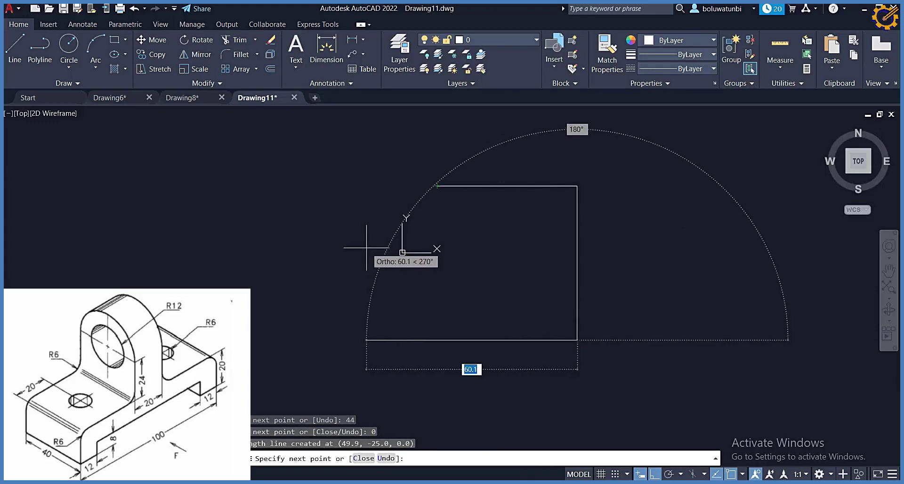
type("4")
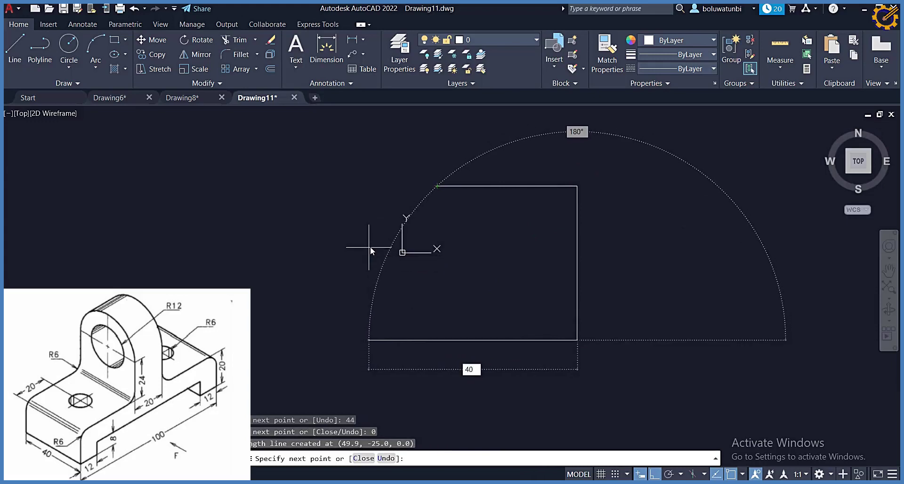
type("0")
key("Return")
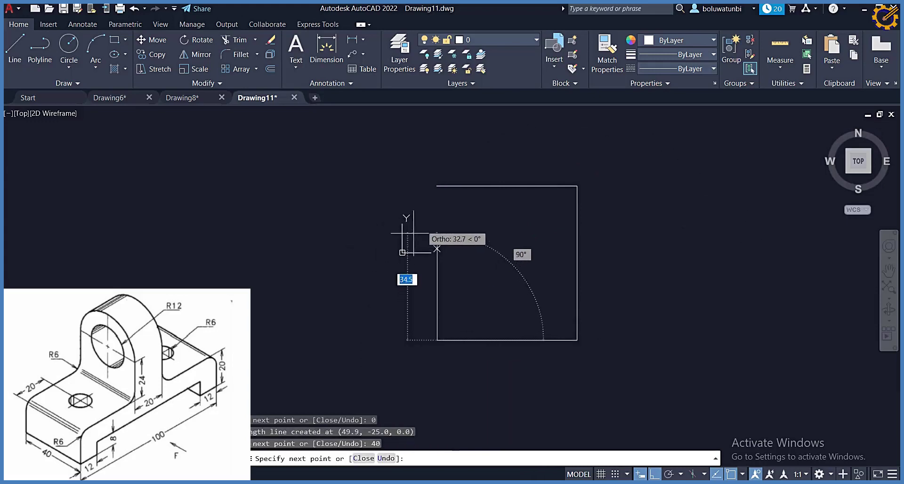
left_click(437, 186)
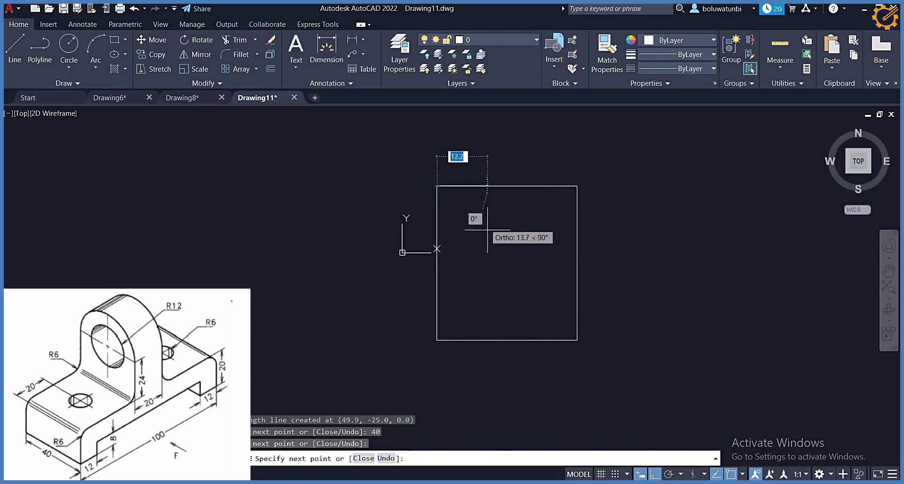
Offset the rectangle's bottom edge 20 mm upward to mark the top of the base.
left_click(271, 69)
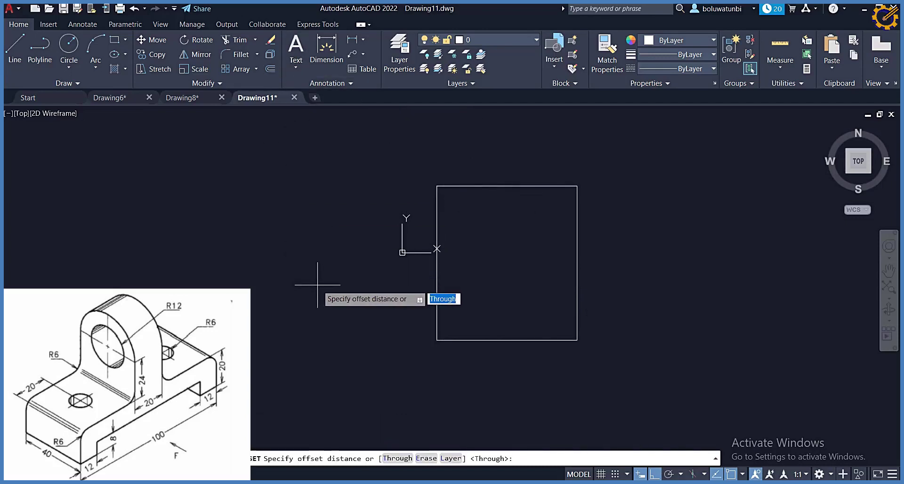
key("Return")
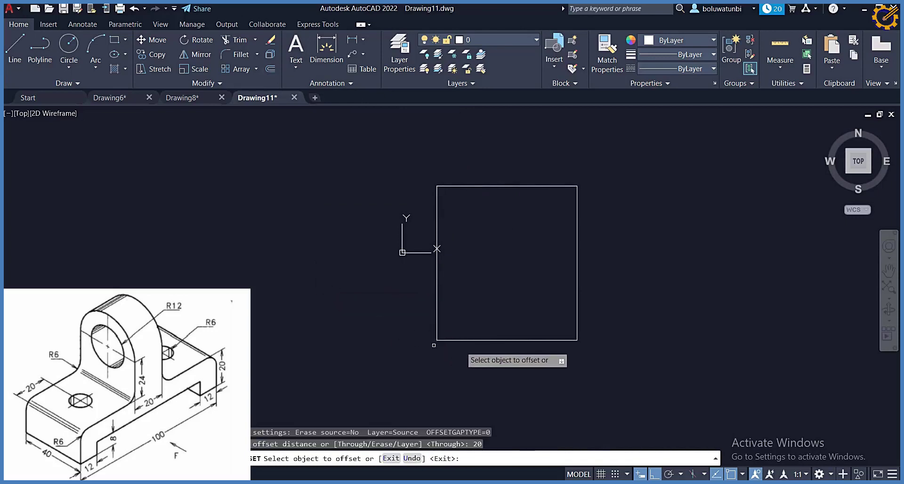
left_click(469, 340)
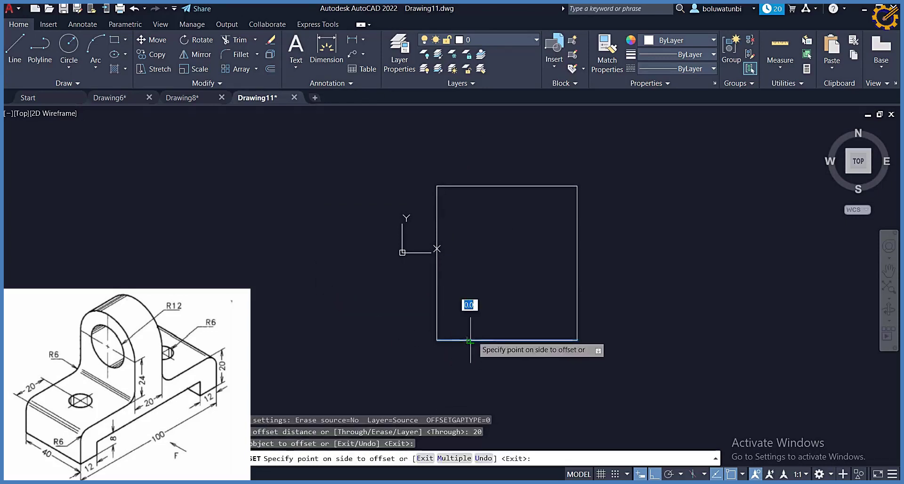
left_click(492, 301)
key("Escape")
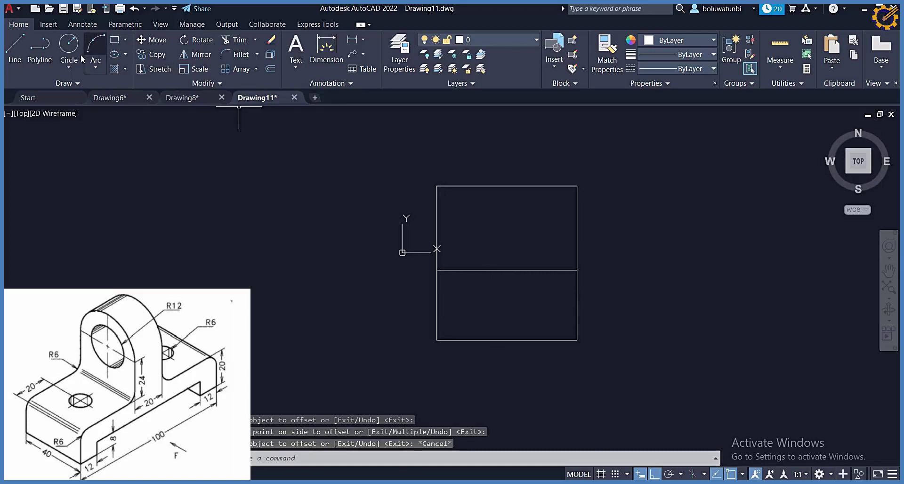
Draw a 40 mm diameter circle centred on the midpoint of the rectangle's top edge.
left_click(69, 65)
left_click(88, 109)
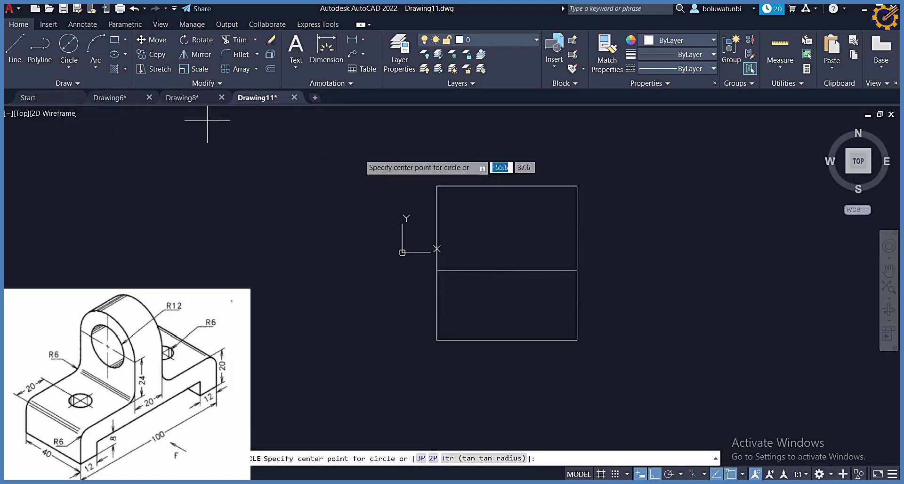
left_click(507, 186)
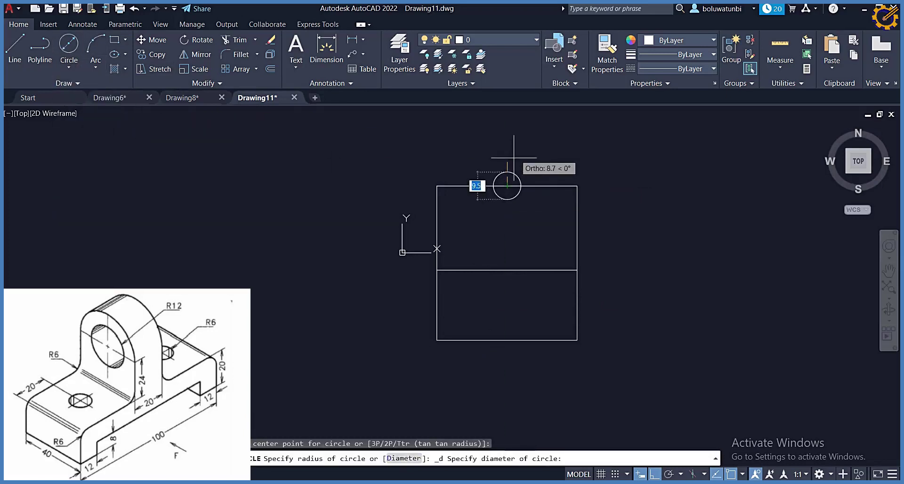
type("40")
key("Return")
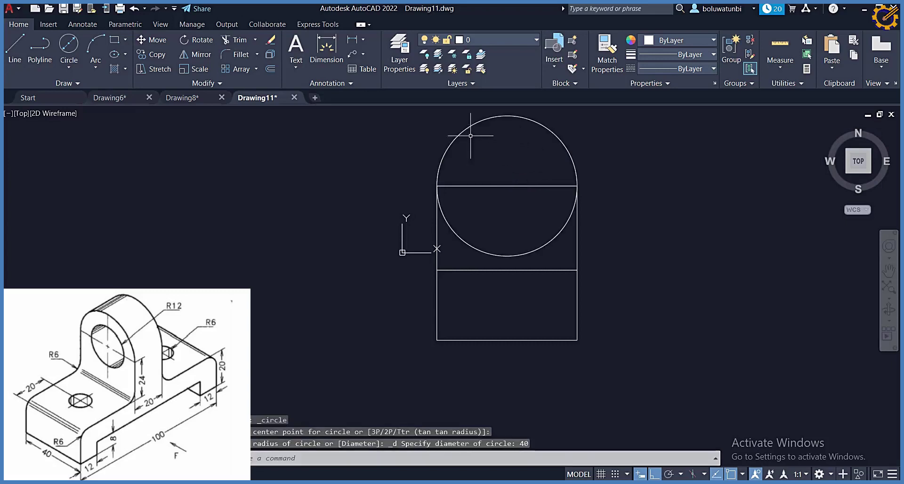
Draw a concentric 24 mm diameter circle for the hole at the midpoint of the rectangle's top edge.
left_click(66, 45)
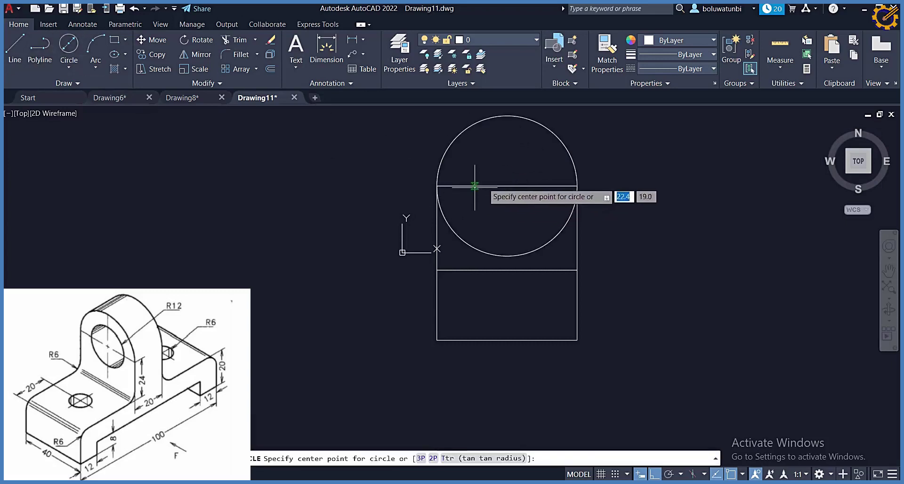
left_click(507, 185)
type("2")
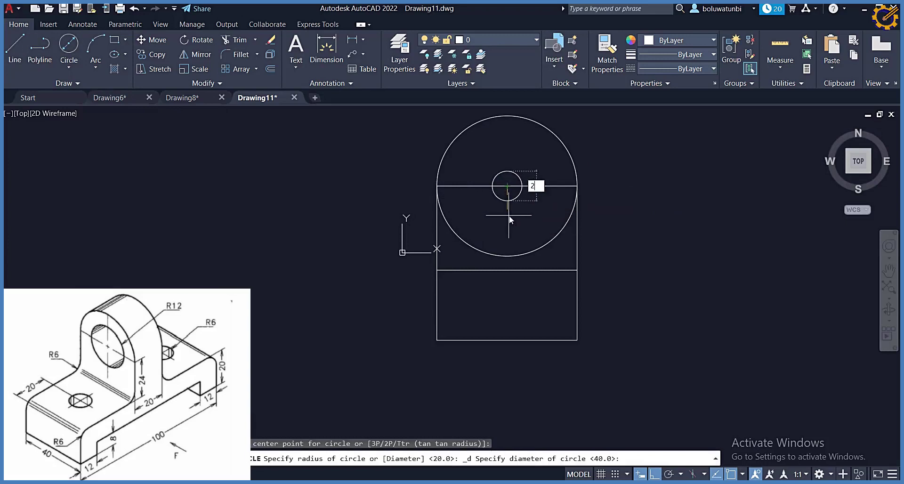
type("4")
key("Return")
Trim away the rectangle's top edge and the lower half of the 40 mm circle to leave the rounded outline.
left_click(234, 40)
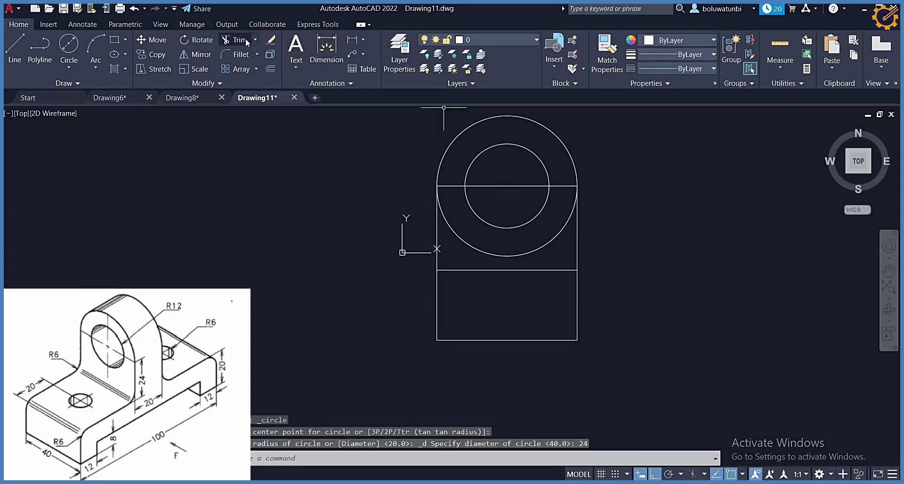
left_click(448, 186)
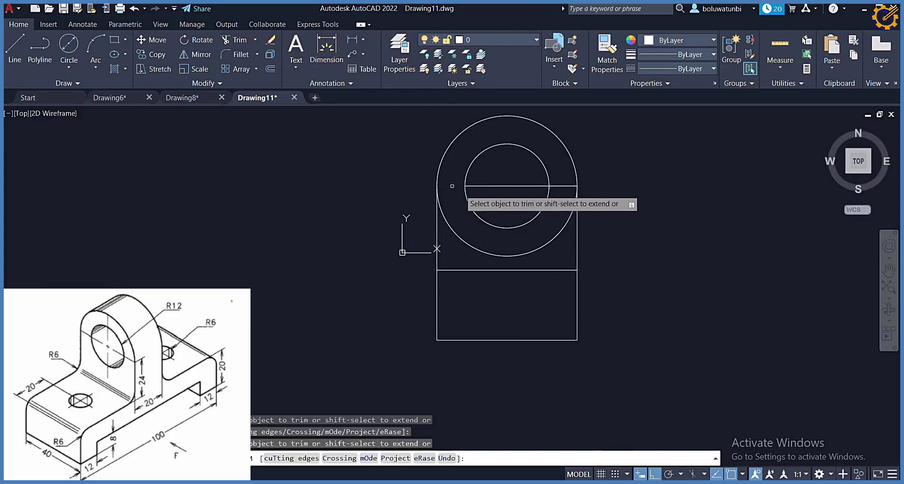
left_click(464, 241)
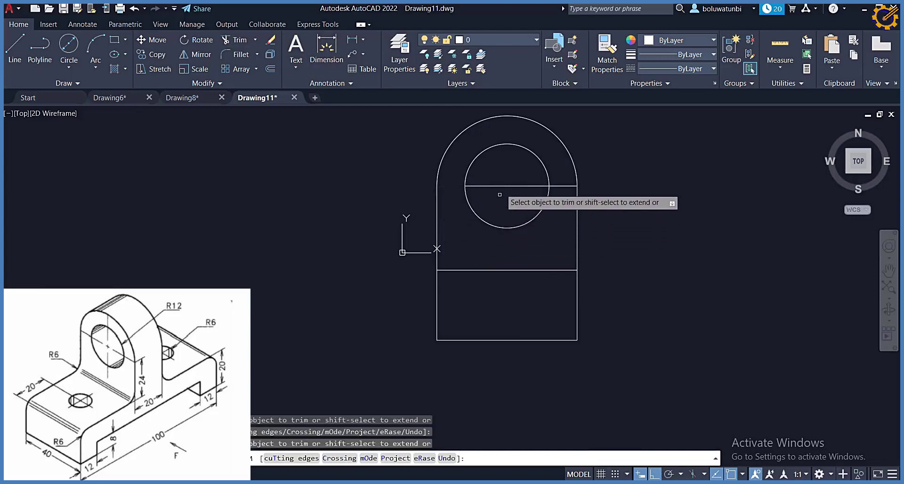
left_click(501, 185)
left_click(565, 185)
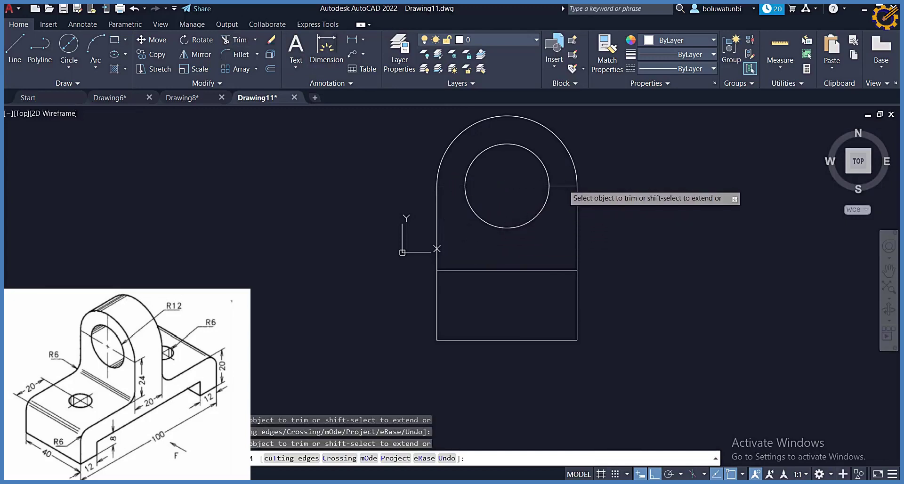
key("Escape")
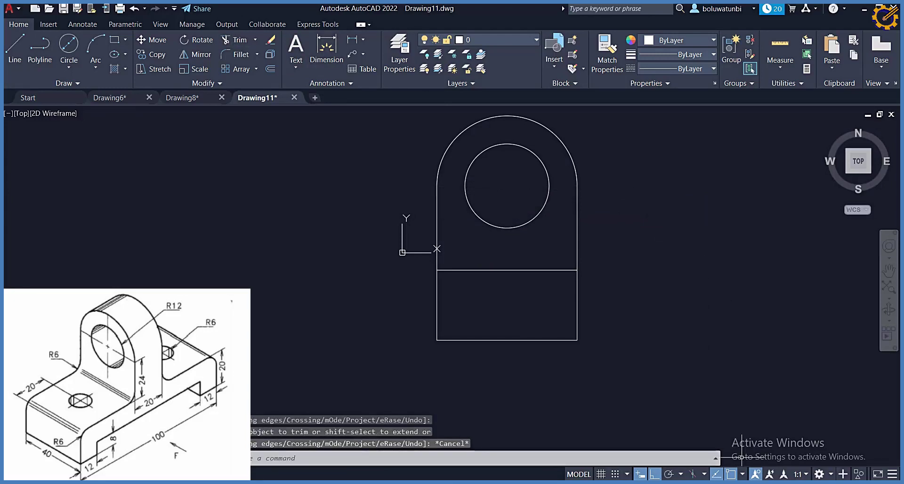
Switch to the 3D Modeling workspace and set the profile to the NE isometric view.
left_click(832, 474)
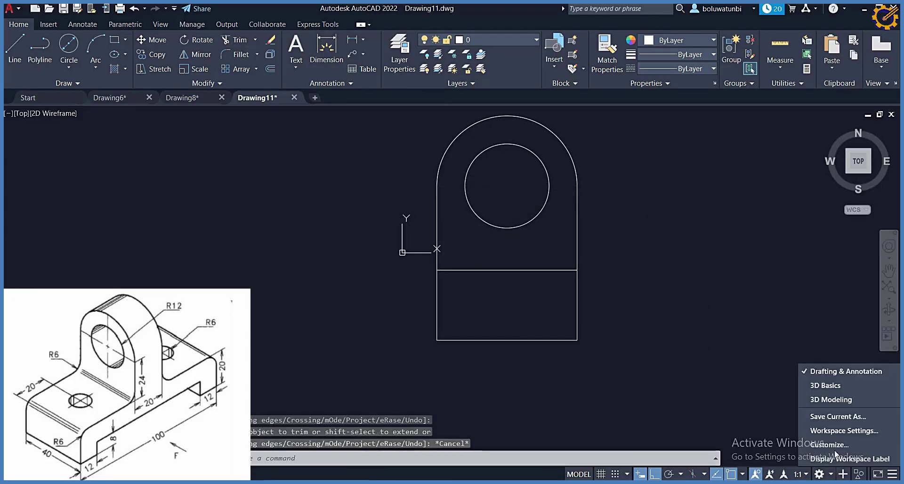
left_click(830, 399)
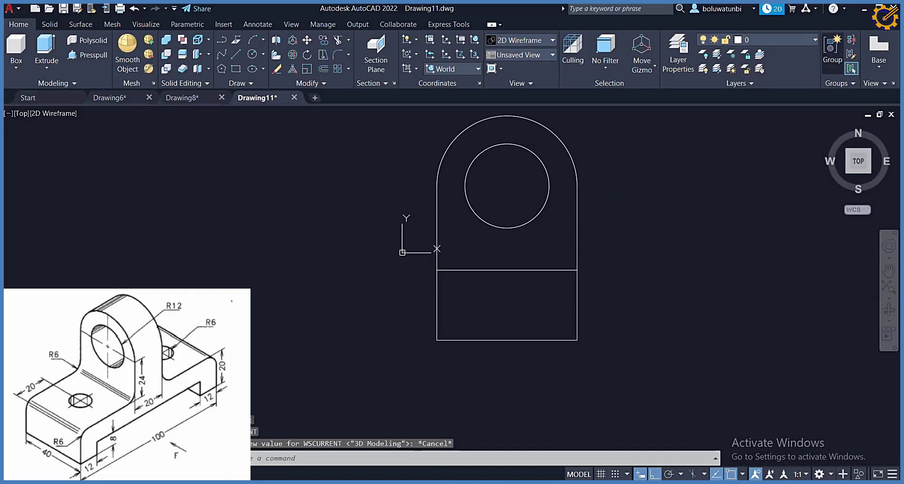
left_click(869, 155)
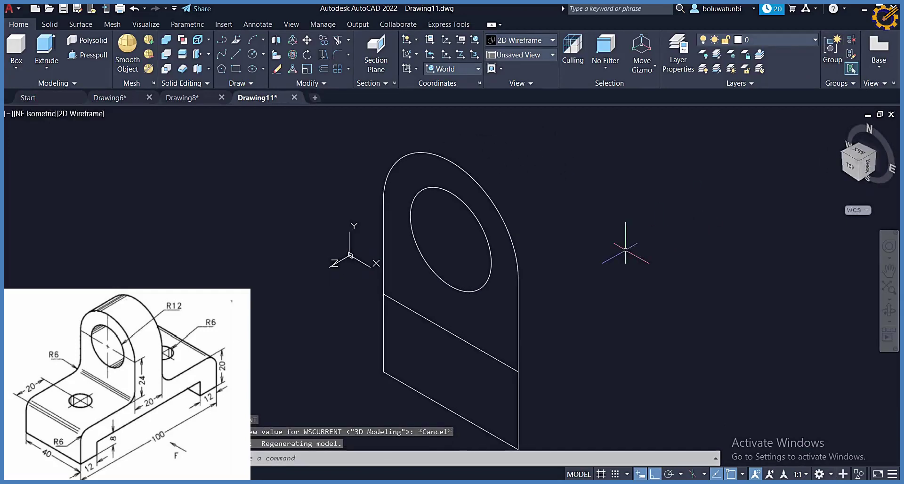
scroll(625, 250, "up", 1)
scroll(612, 259, "down", 4)
middle_click_drag(612, 259, 544, 241)
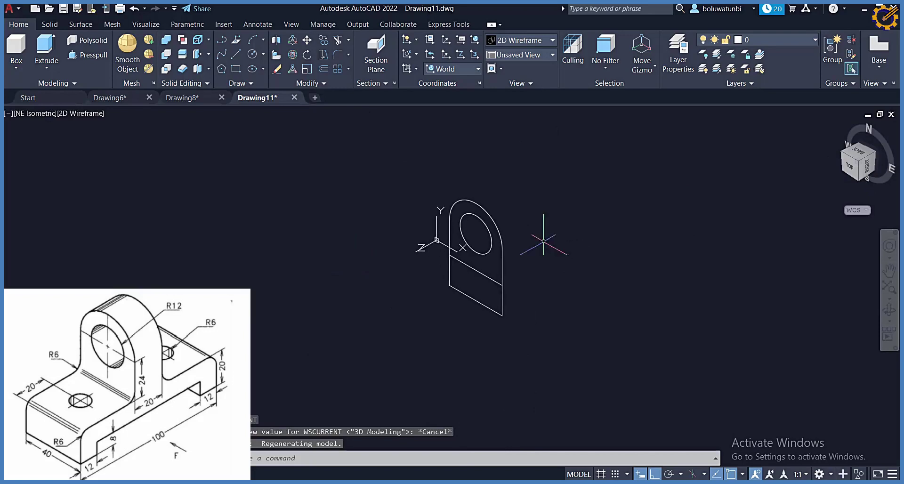
Press-pull the lower base rectangle 60 mm toward the front, then 40 mm in the opposite direction to form the base.
left_click(104, 56)
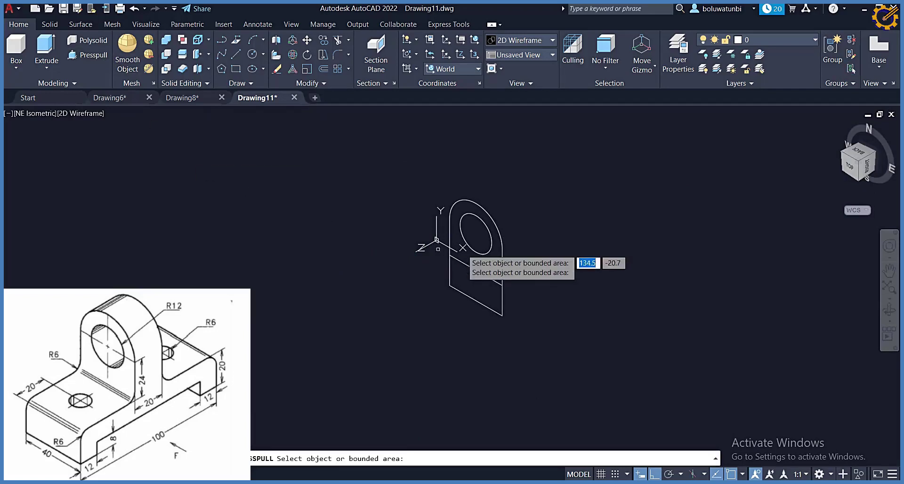
left_click(469, 280)
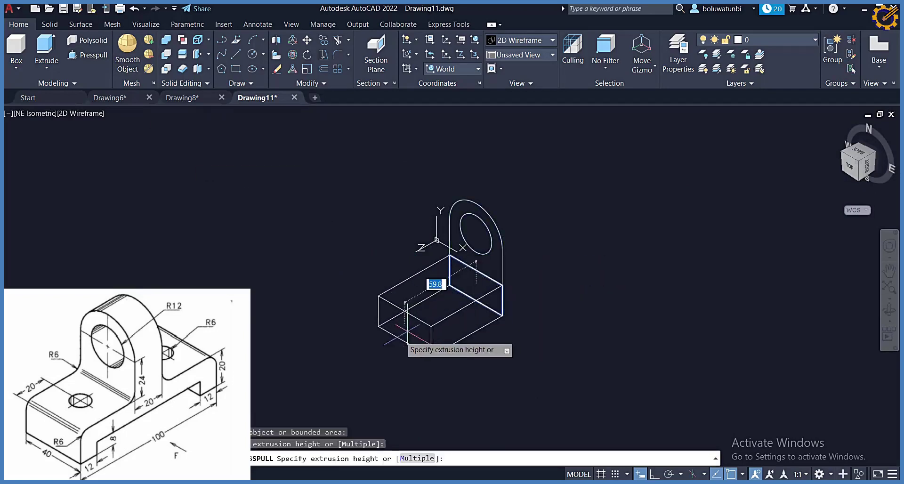
type("60")
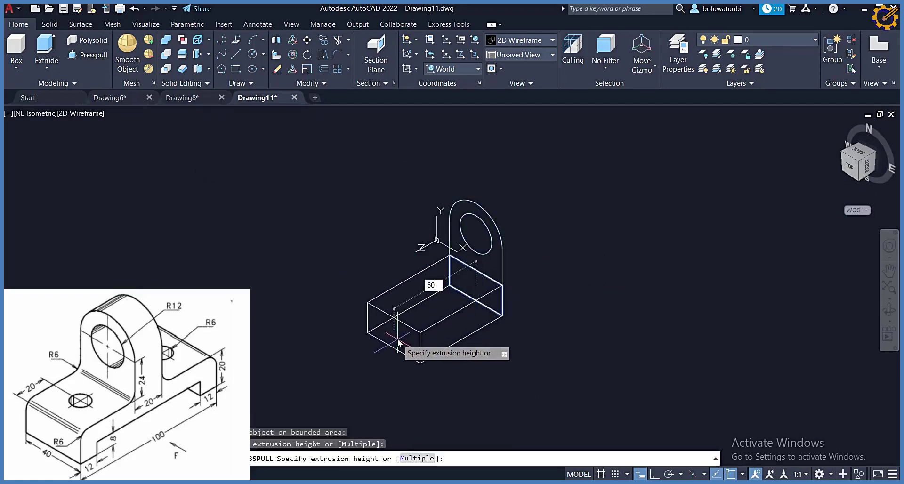
key("Return")
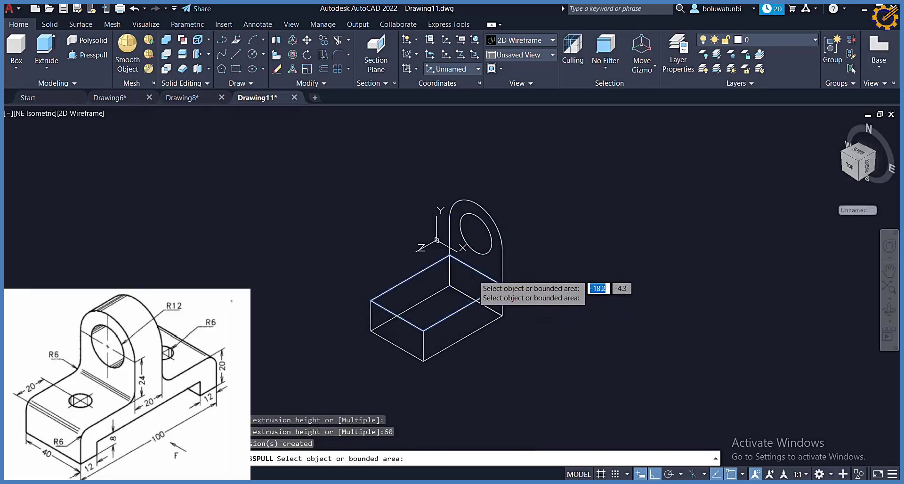
left_click(475, 282)
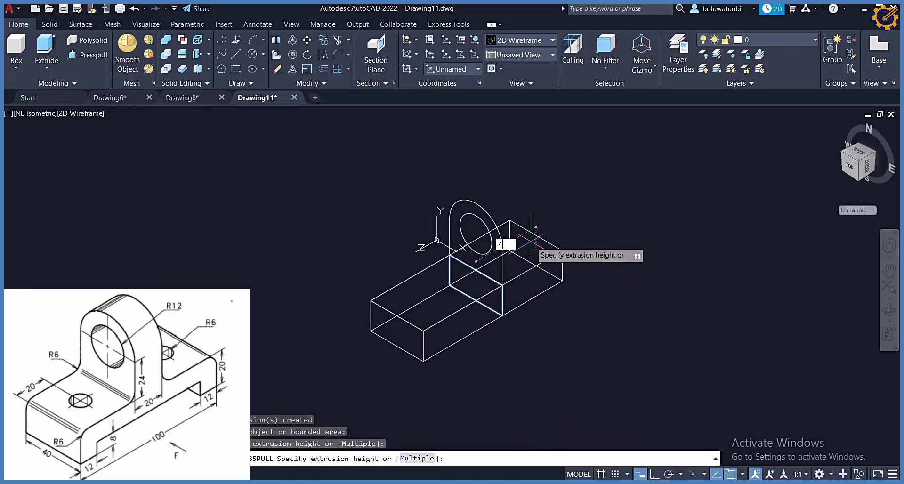
type("40")
key("Return")
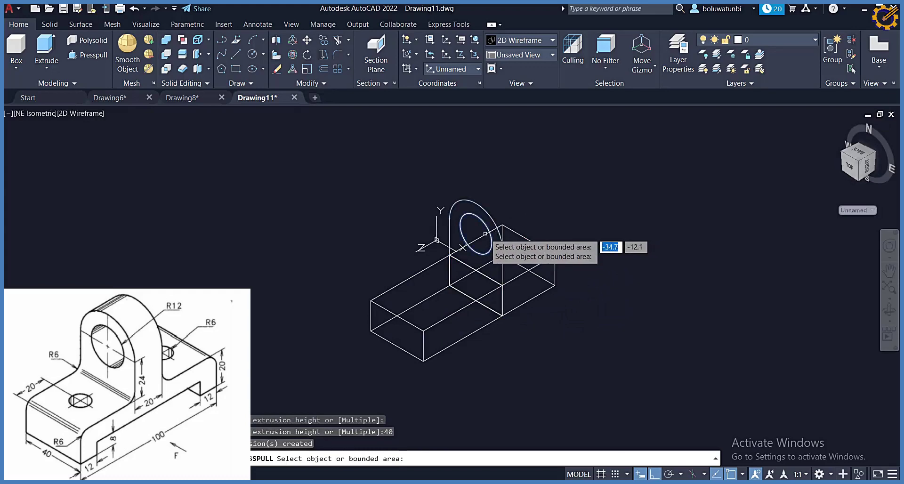
Press-pull the rounded upright region around the hole 20 mm toward the front.
left_click(487, 229)
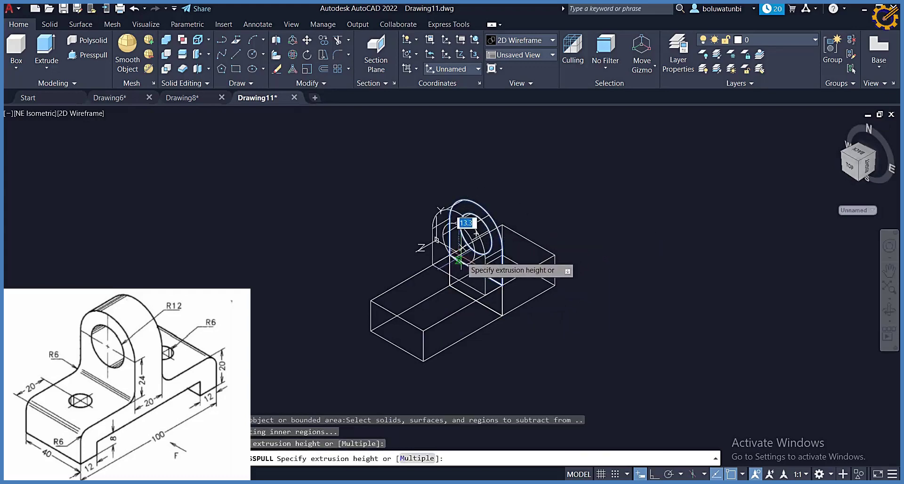
type("20")
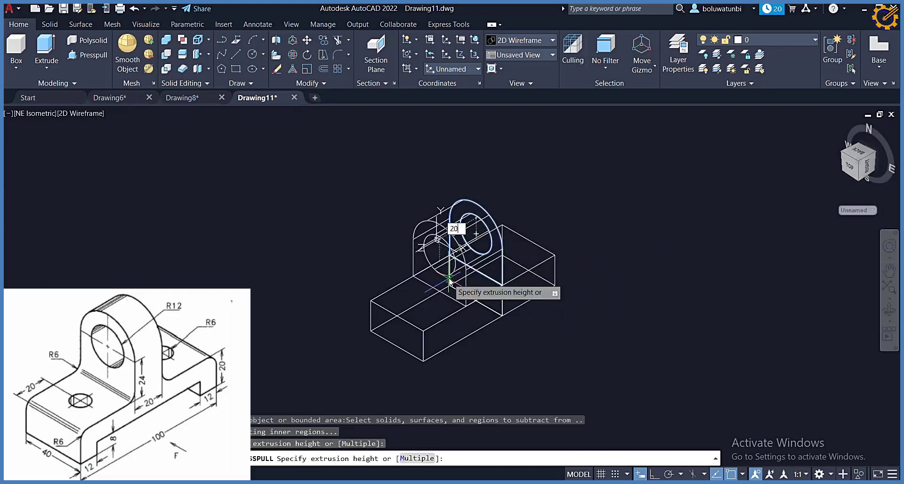
key("Return")
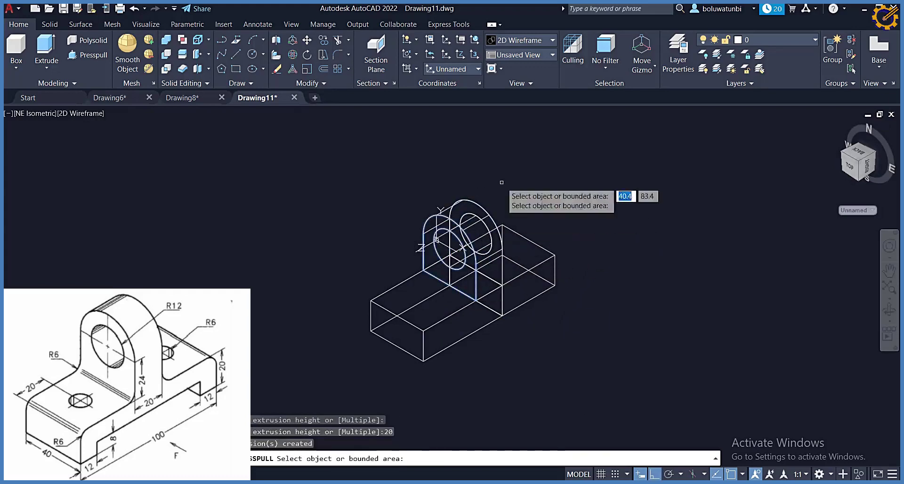
Set the visual style to Shaded with edges and check the solids at the joint.
left_click(549, 41)
left_click(559, 104)
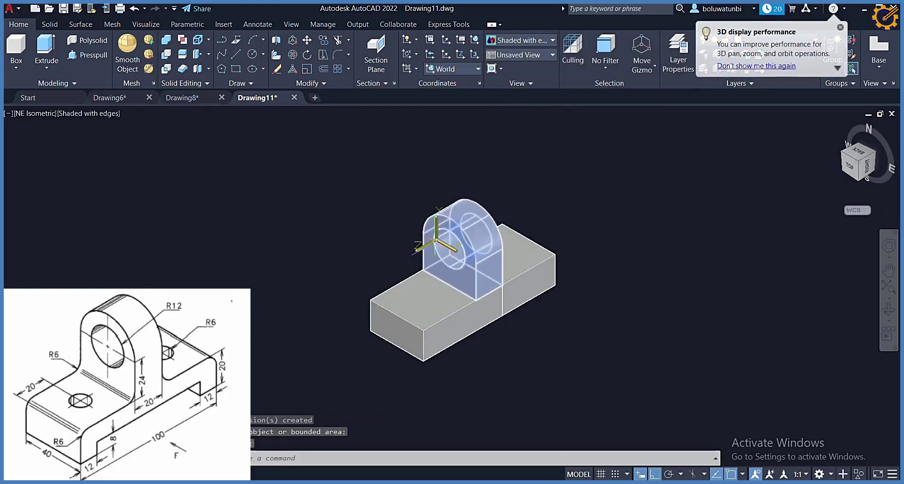
scroll(515, 309, "up", 5)
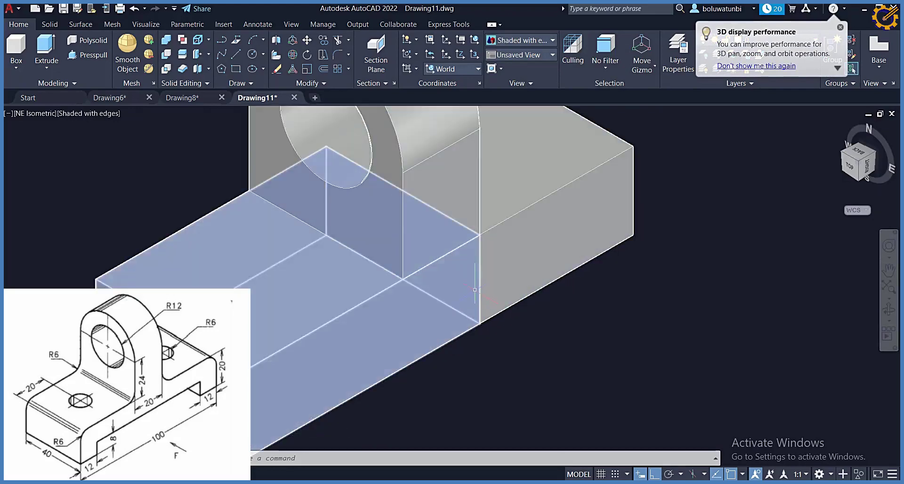
scroll(471, 287, "down", 5)
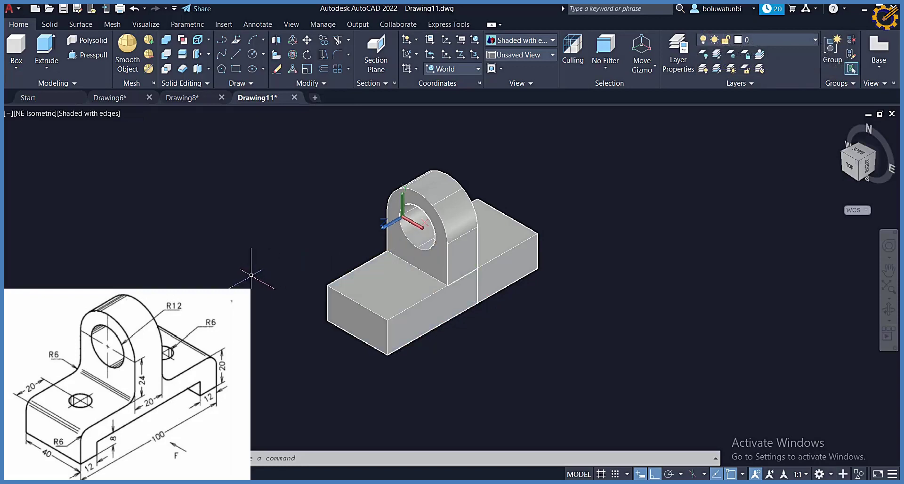
Union all the solids into one bracket and erase the leftover vertical profile line on its long side face.
left_click(169, 44)
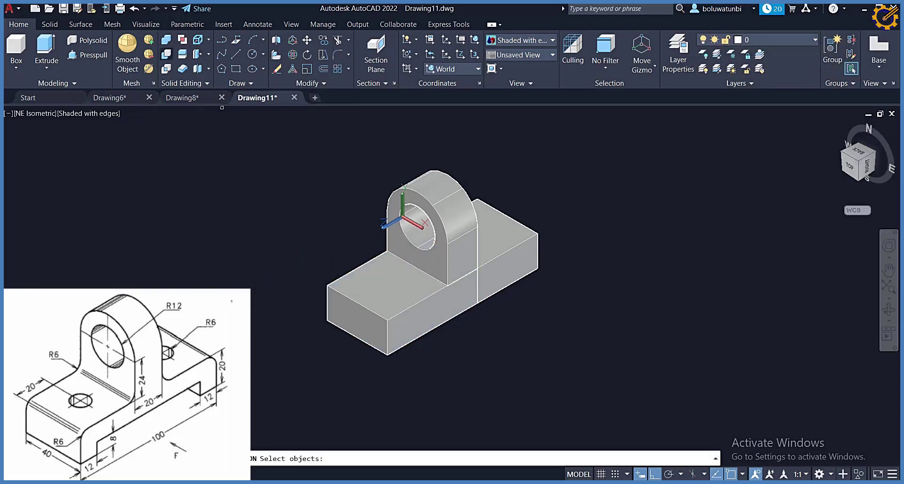
left_click(285, 378)
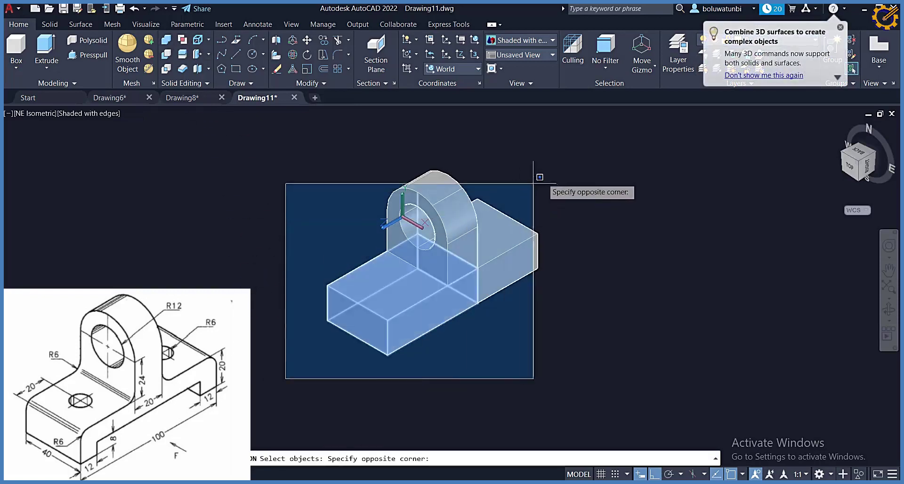
left_click(579, 148)
key("Return")
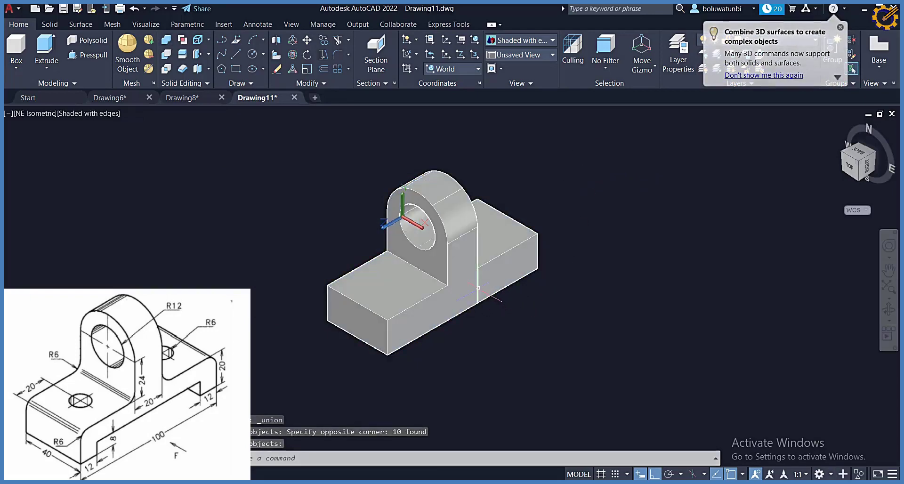
left_click(494, 295)
key("Delete")
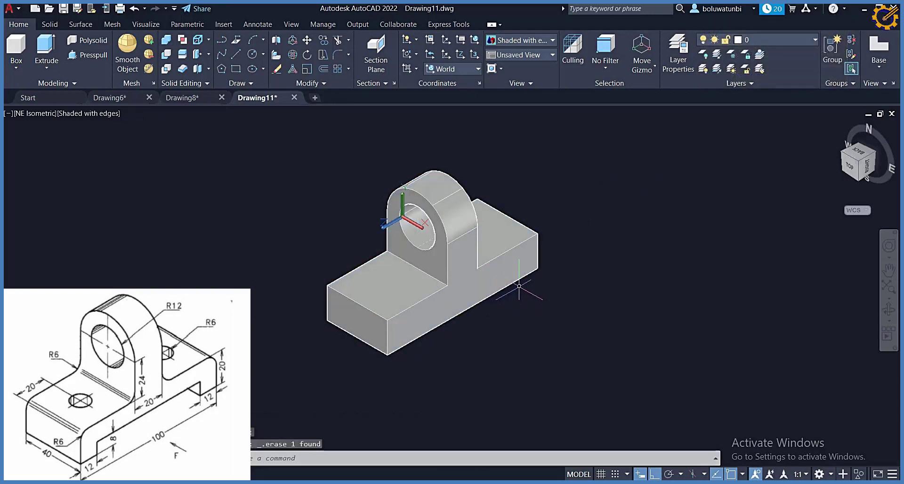
Align the UCS to the bracket's long side face, accepting the default orientation.
scroll(519, 286, "up", 3)
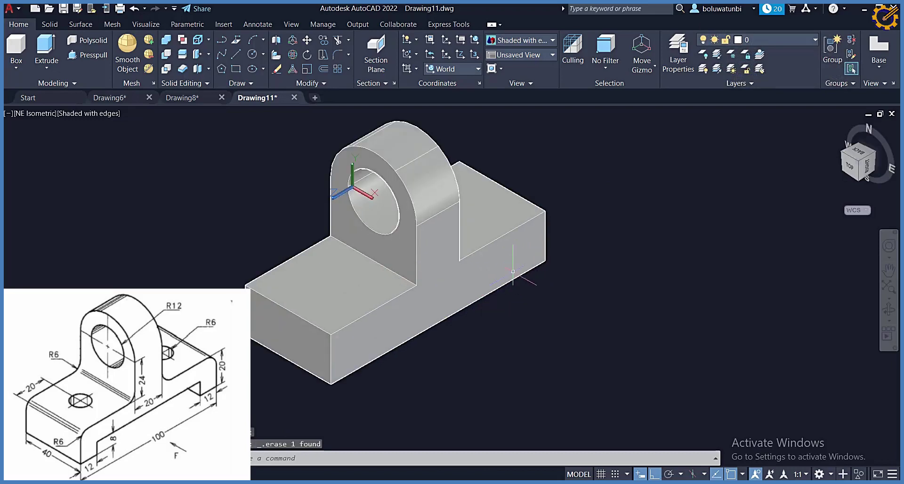
left_click(417, 70)
left_click(415, 135)
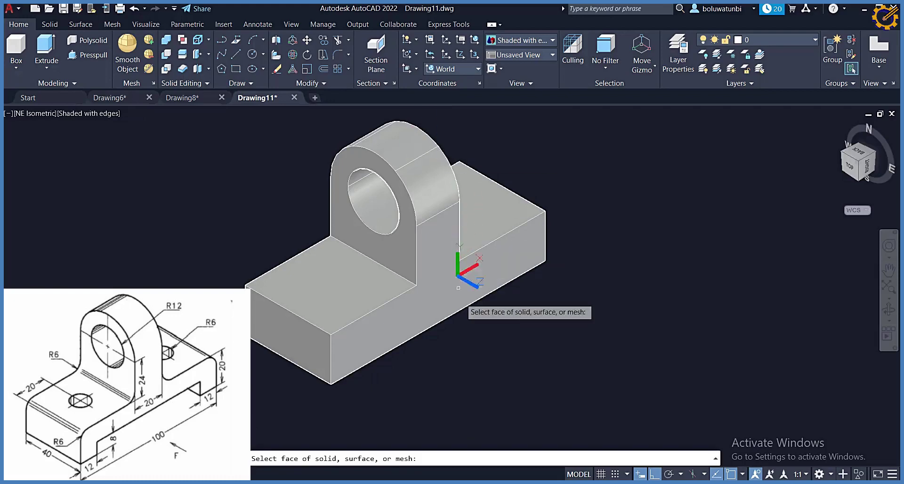
left_click(446, 298)
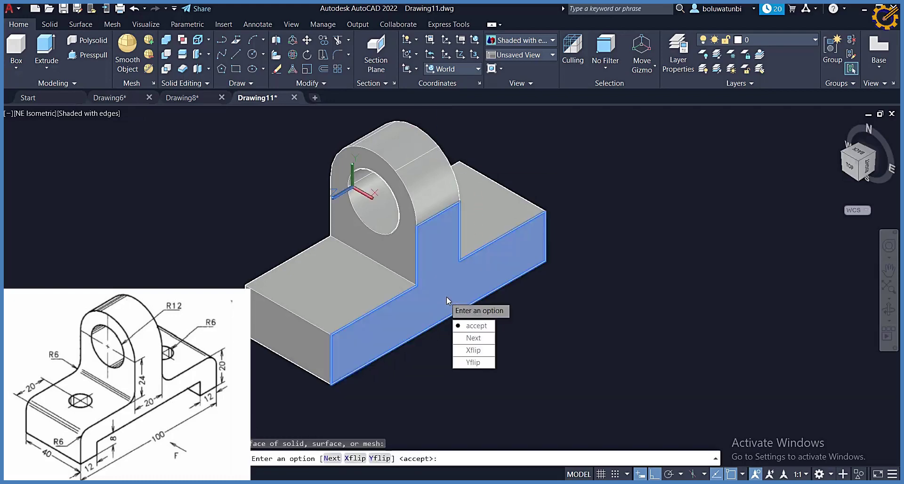
left_click(470, 325)
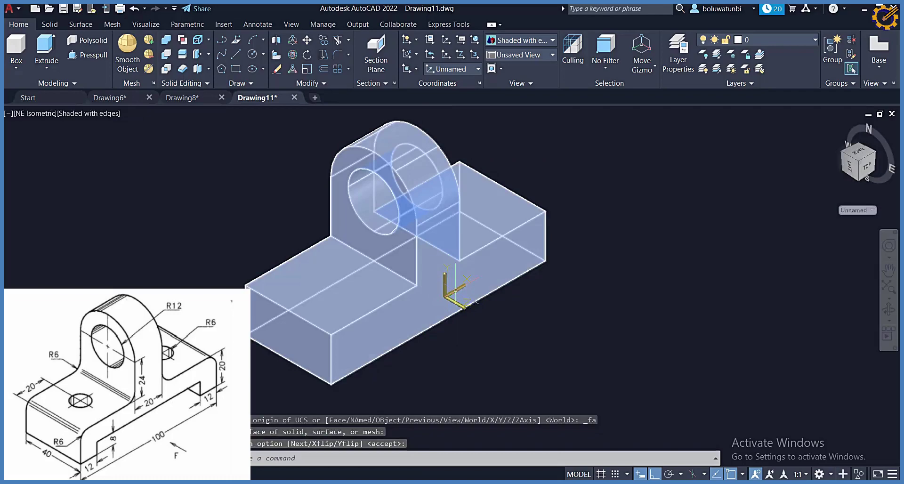
scroll(455, 290, "up", 3)
scroll(445, 296, "down", 1)
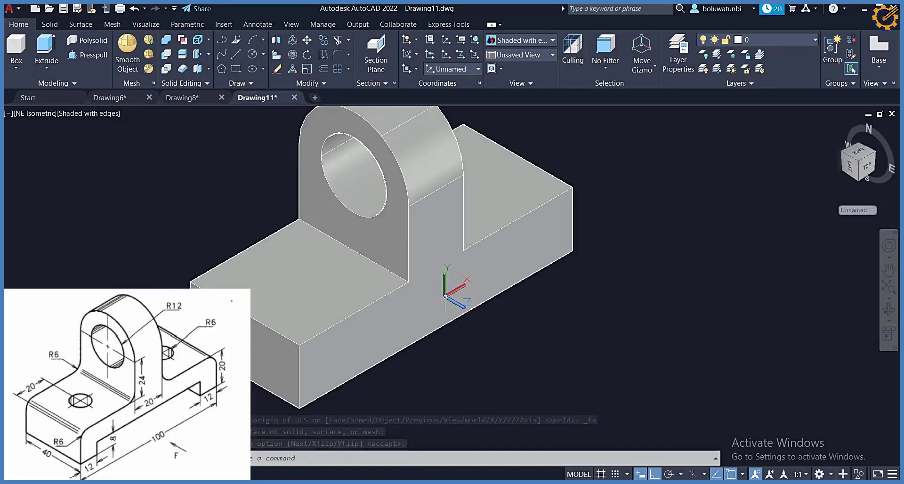
left_click(445, 297)
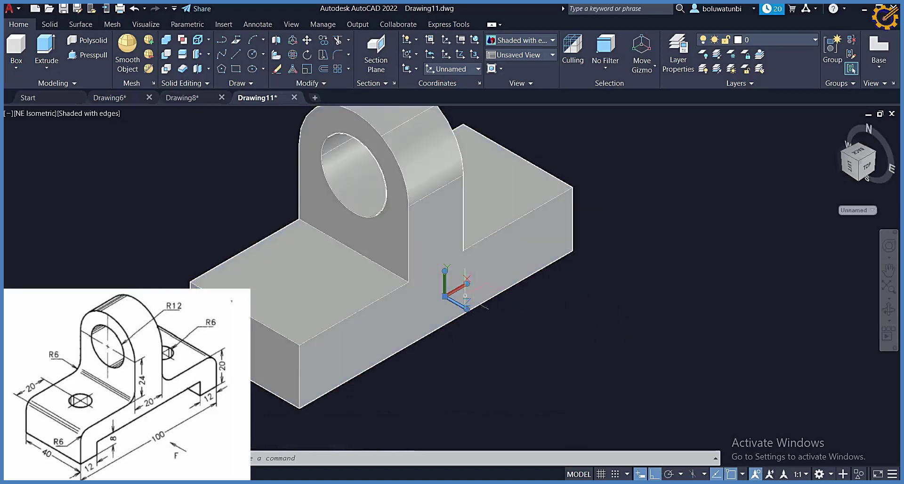
left_click(470, 301)
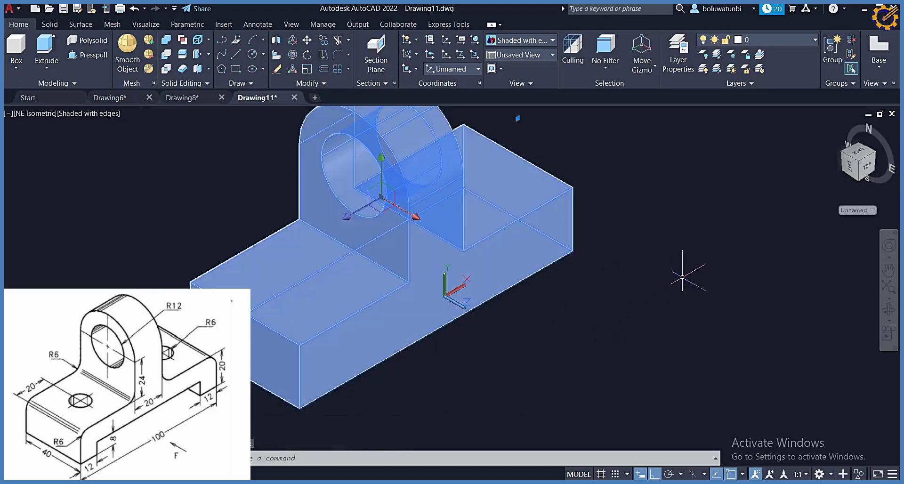
key("Escape")
key("Escape")
key("Escape")
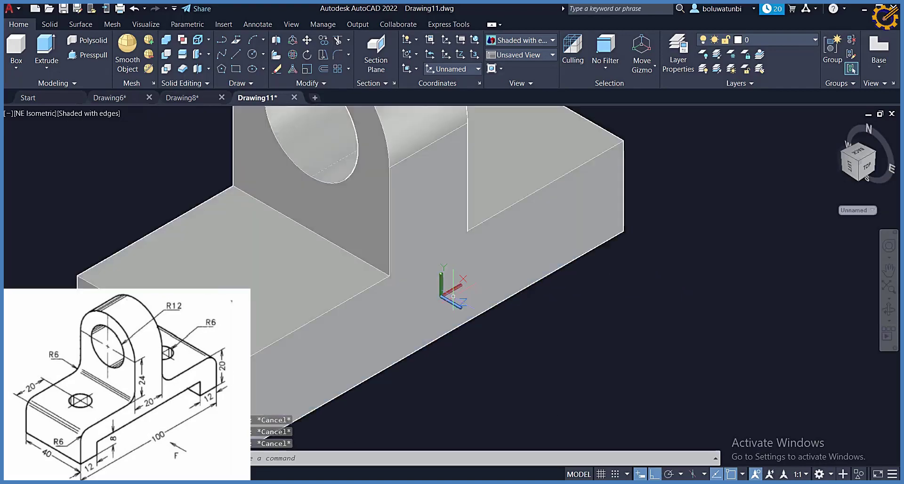
Draw three connected lines of 76, 8 and 76 mm beside the bracket as three sides of the underside slot's outline.
scroll(452, 299, "down", 3)
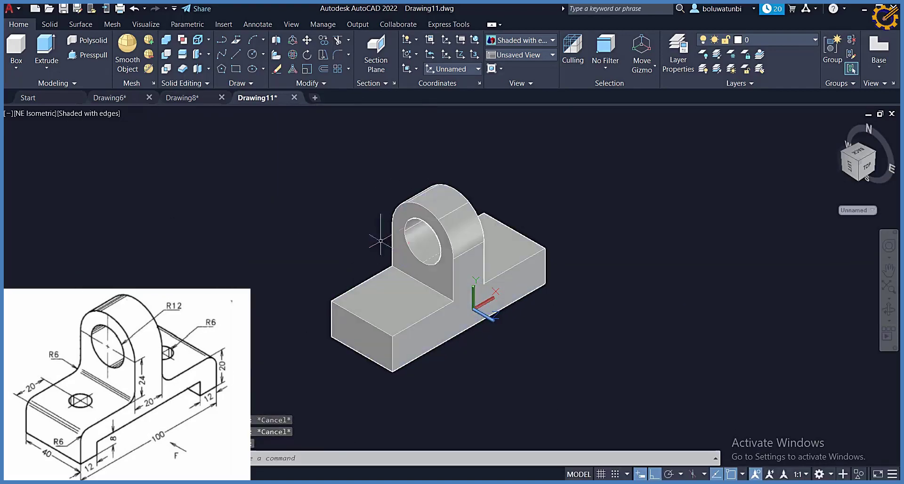
left_click(236, 54)
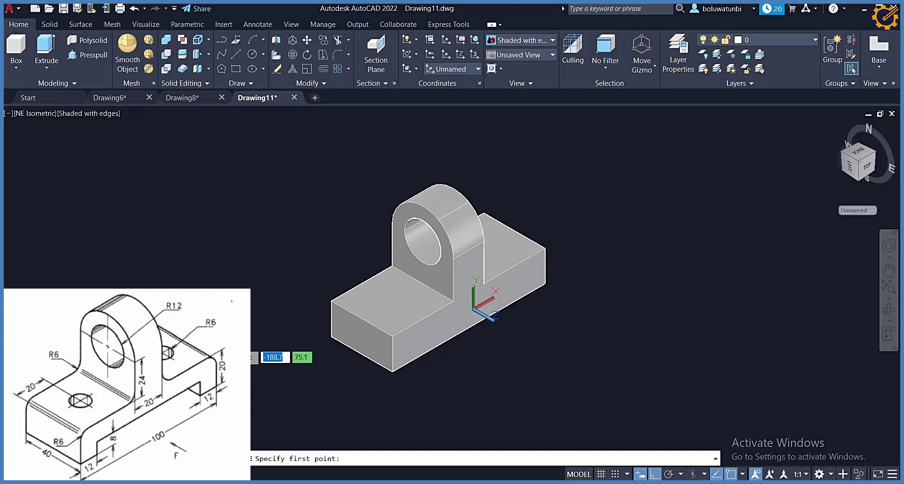
left_click(197, 341)
type("76")
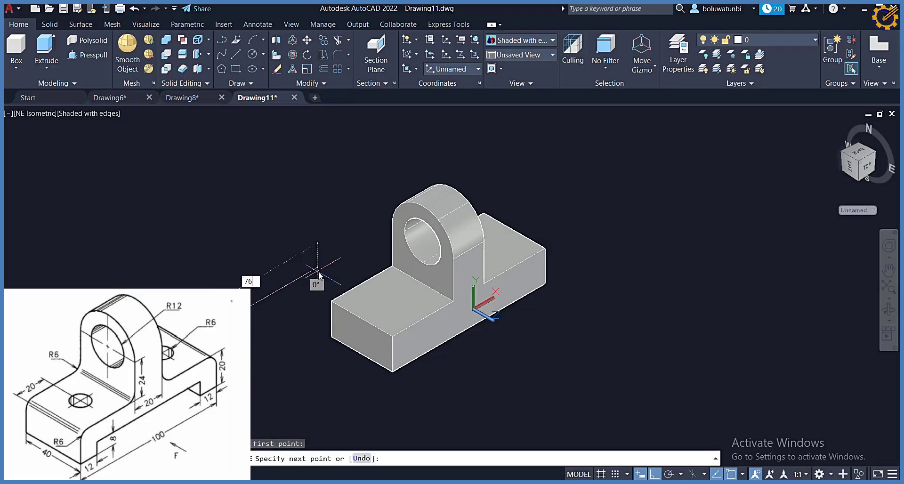
key("Return")
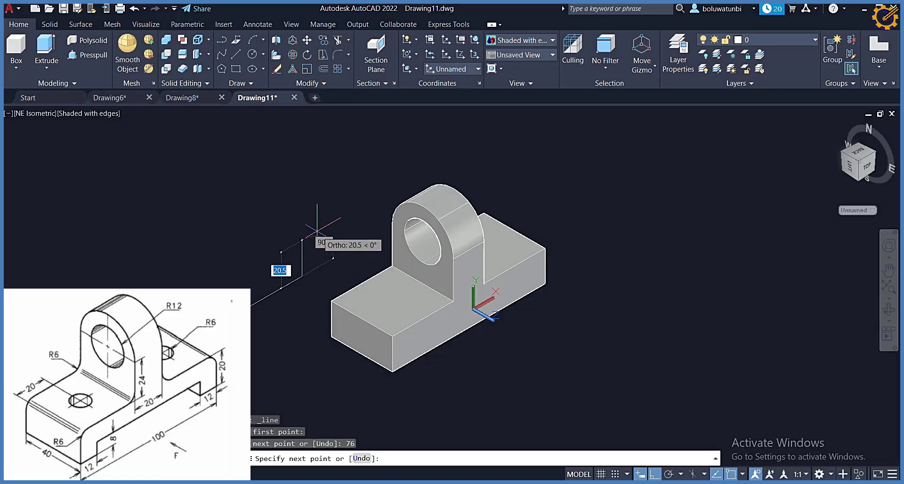
type("8")
key("Return")
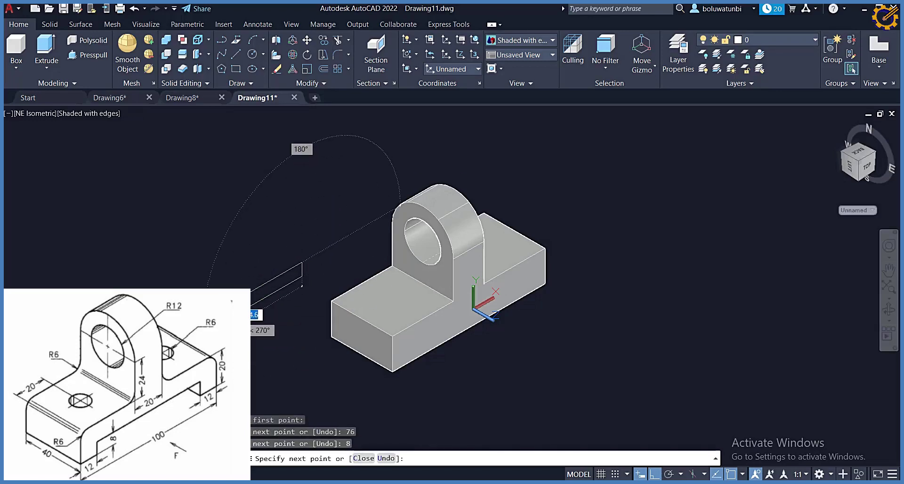
type("12")
key("Return")
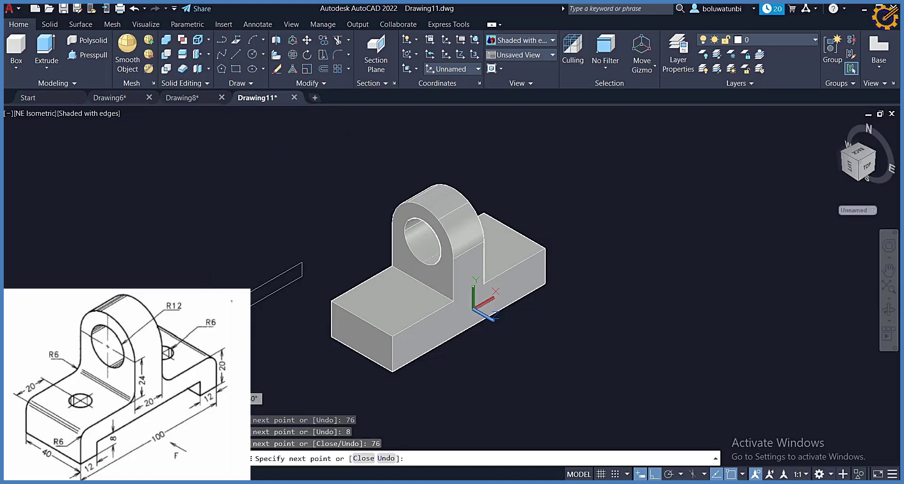
key("Return")
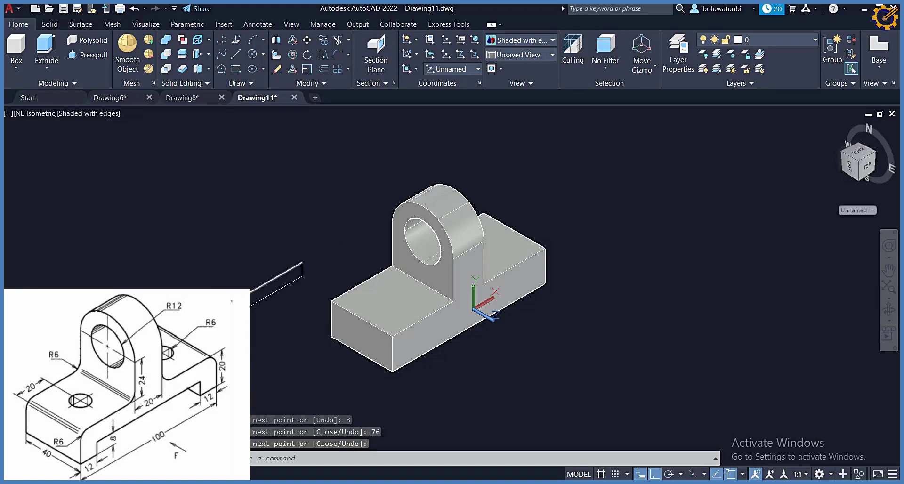
Close the underside slot's outline with an 8 mm vertical line at its open end.
left_click(234, 54)
scroll(264, 313, "up", 3)
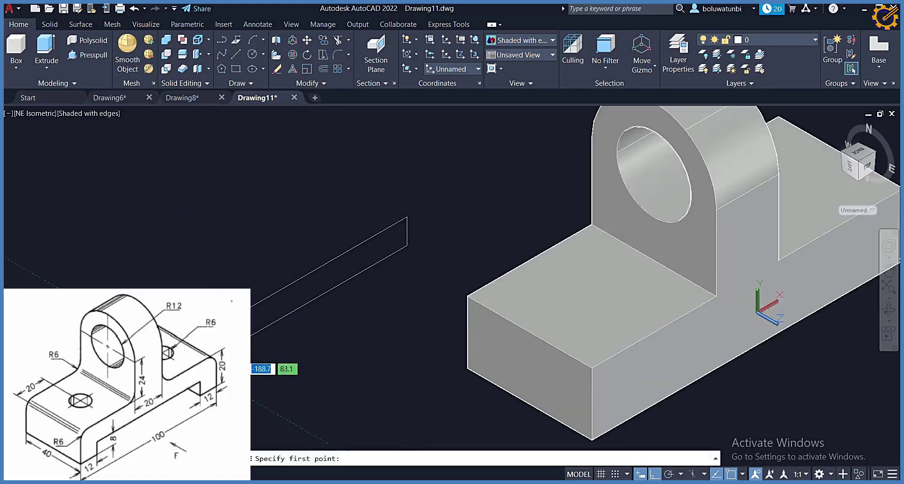
left_click(241, 360)
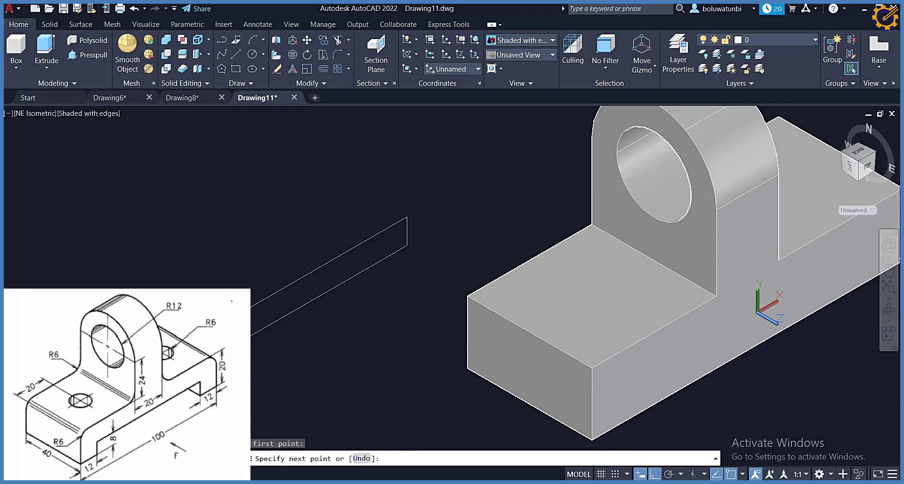
type("8")
key("Return")
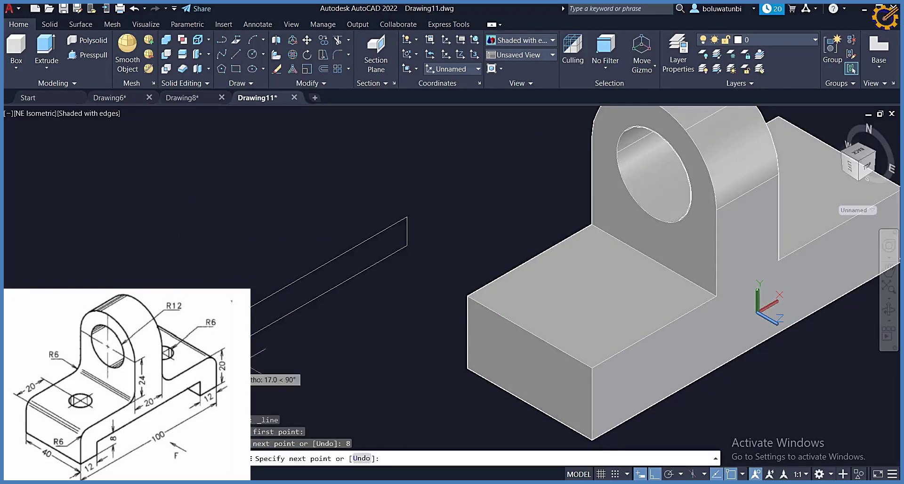
key("Escape")
Move the slot outline, with Ortho off, from its lower edge's midpoint to the midpoint of the bracket's bottom long edge.
scroll(248, 358, "up", 2)
scroll(226, 297, "down", 3)
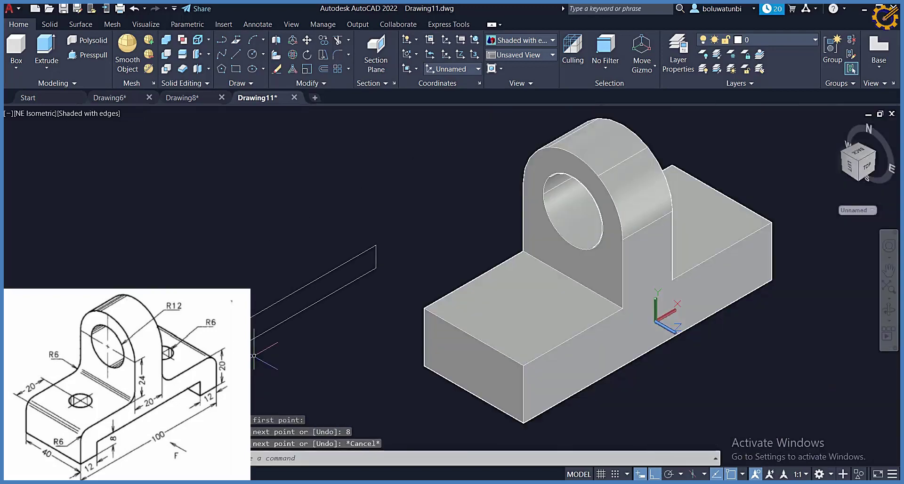
middle_click_drag(225, 297, 220, 275)
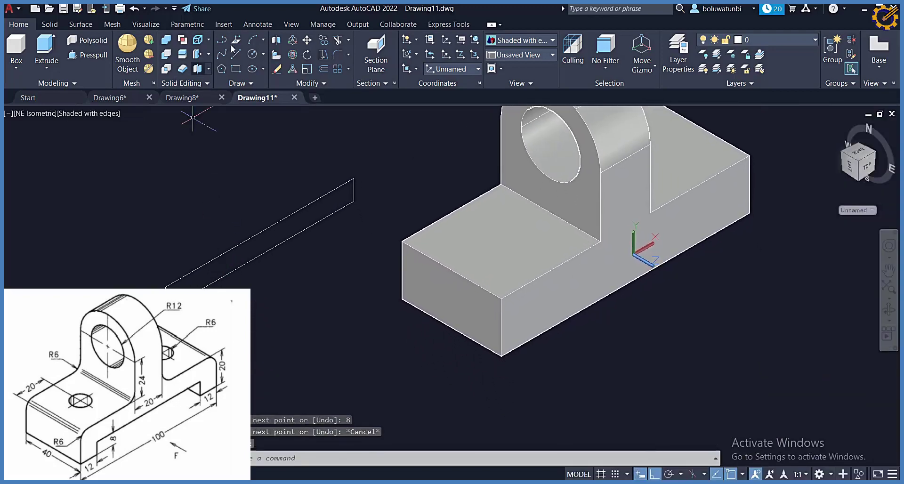
left_click(308, 40)
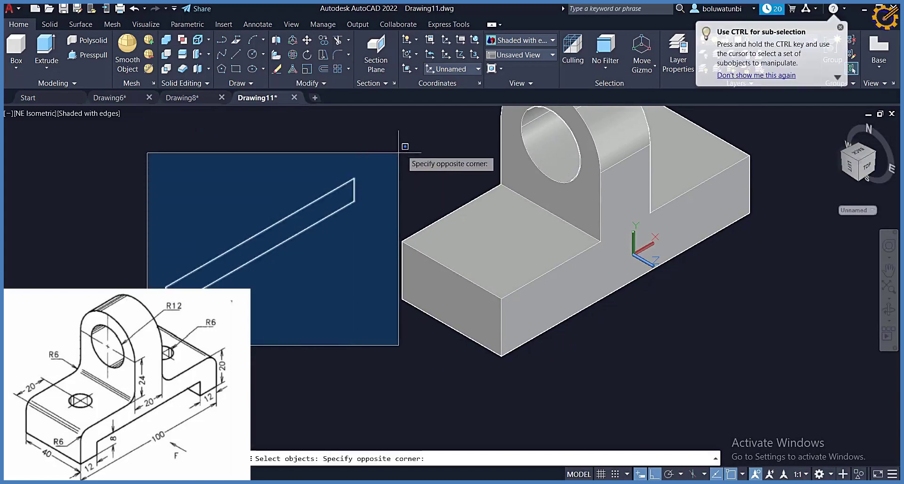
left_click(377, 131)
key("Return")
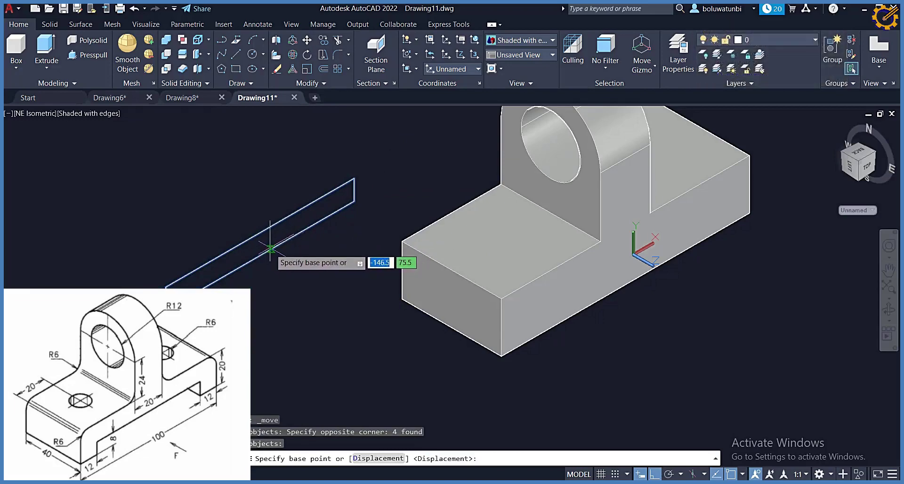
left_click(259, 255)
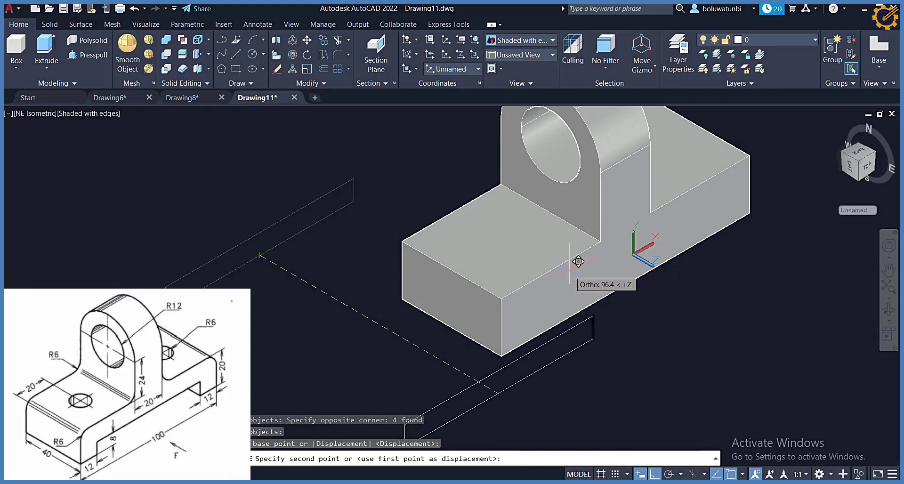
key("F8")
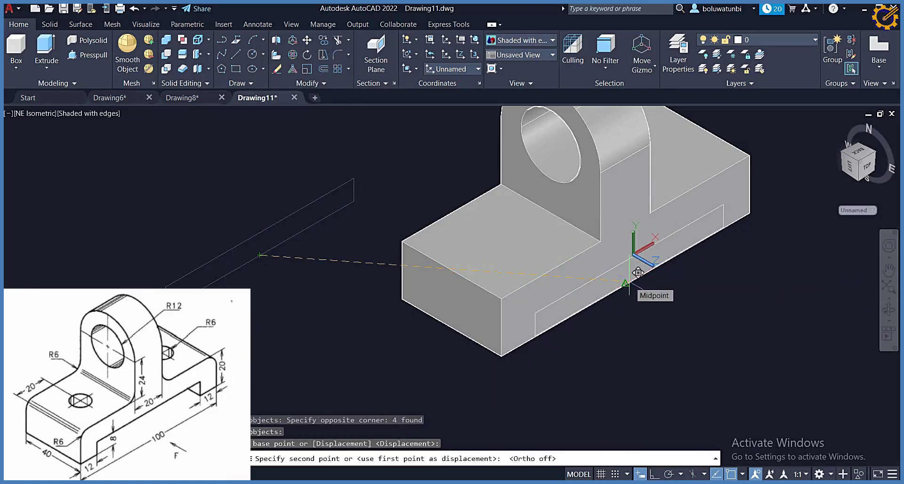
left_click(637, 273)
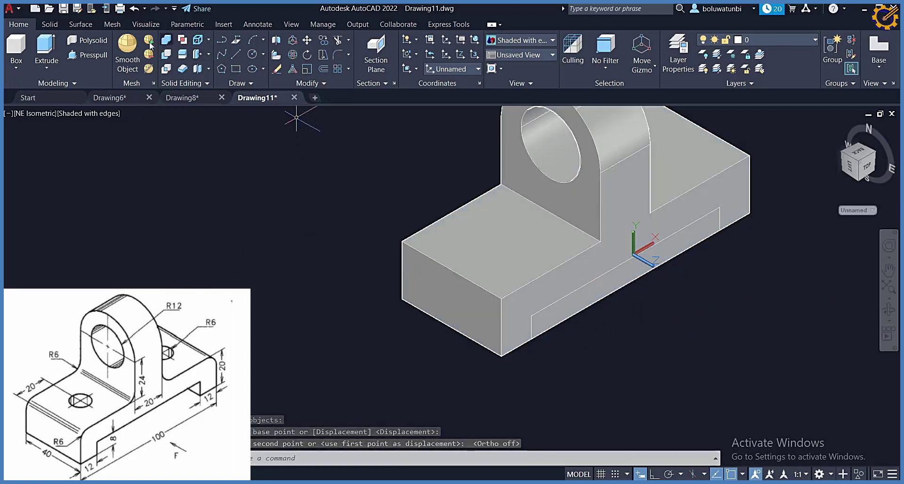
Presspull the slot outline area 40 mm through the bracket to cut the underside slot.
left_click(89, 55)
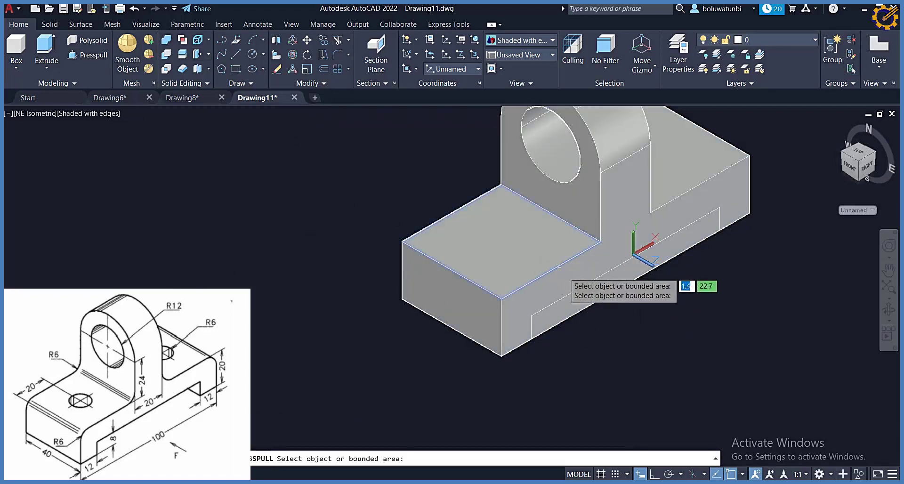
left_click(596, 294)
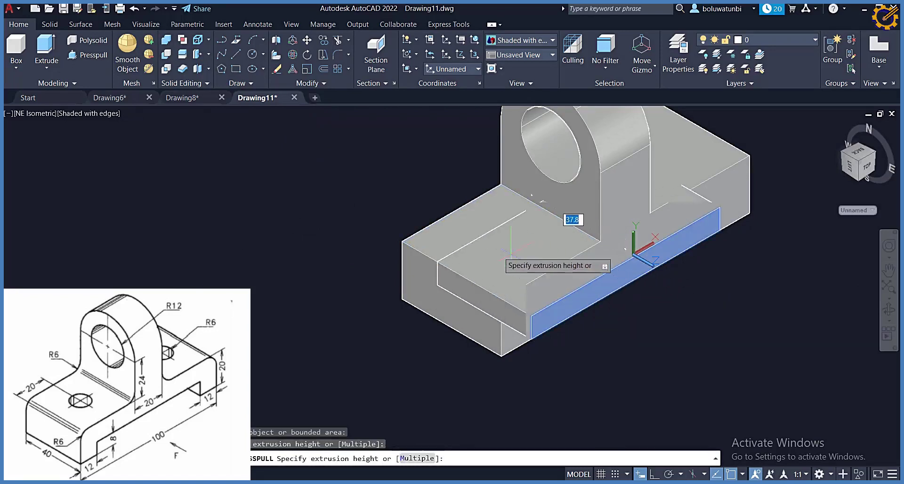
type("40")
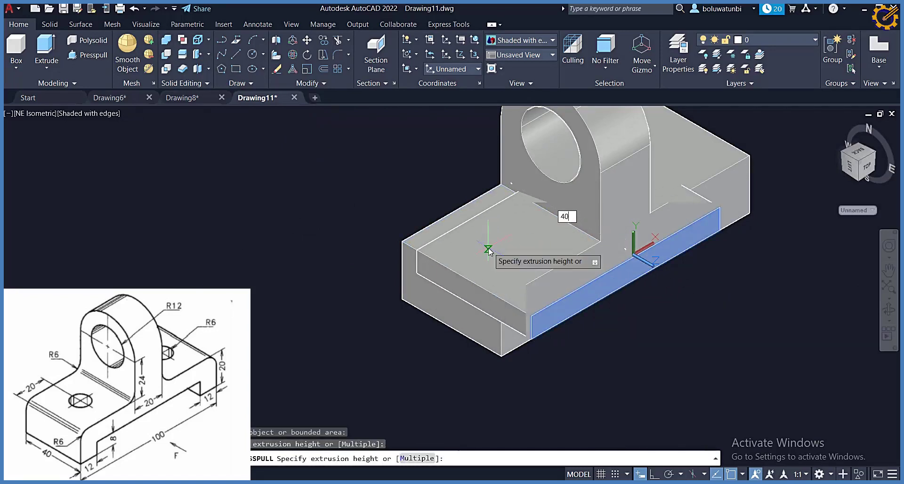
key("Return")
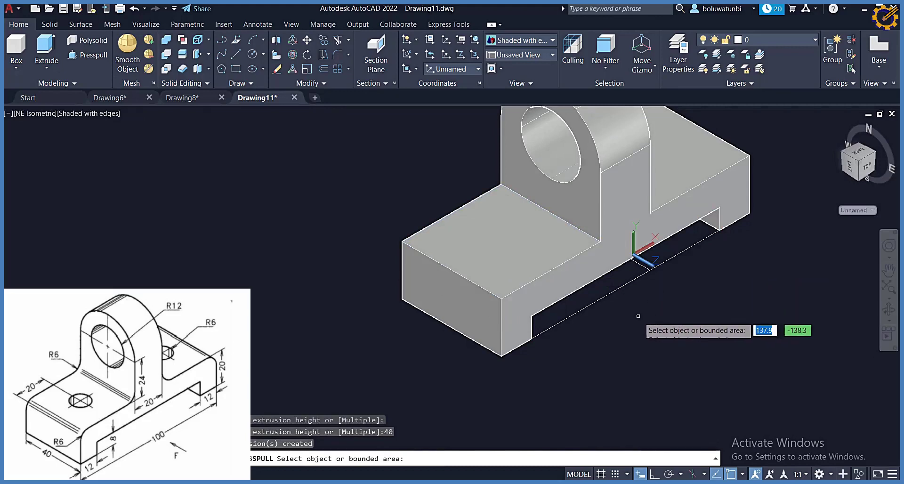
key("Return")
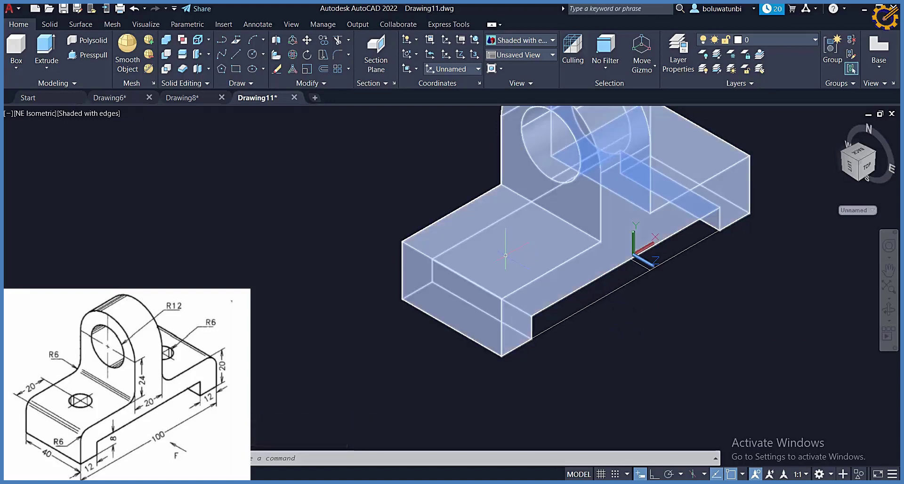
Align the UCS to the top face of the near base flange, accepting the default orientation.
left_click(408, 69)
left_click(411, 128)
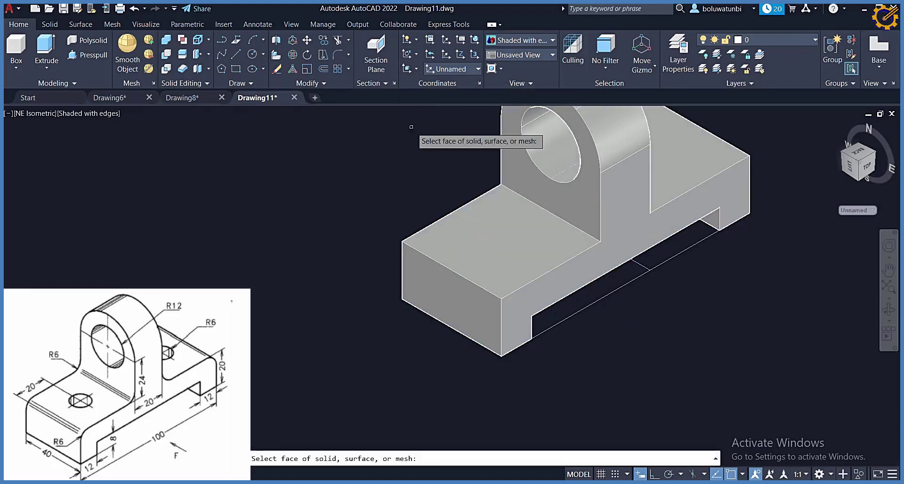
left_click(415, 69)
left_click(413, 135)
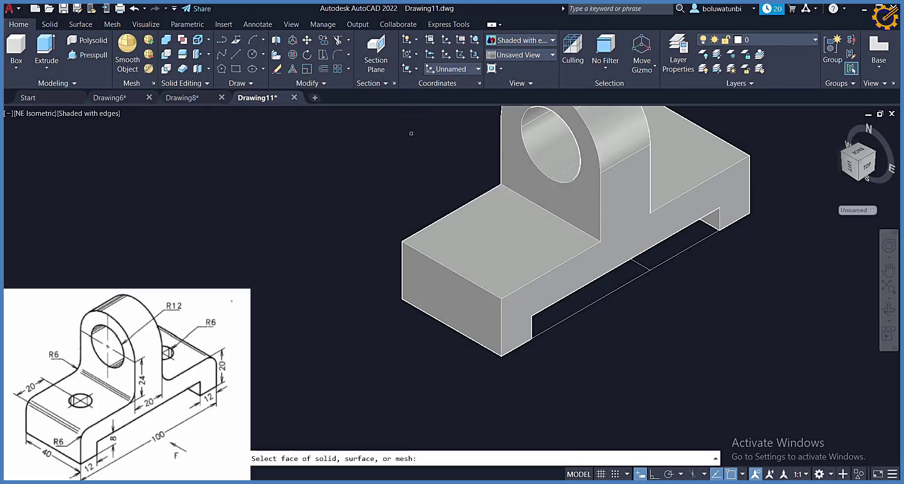
left_click(507, 281)
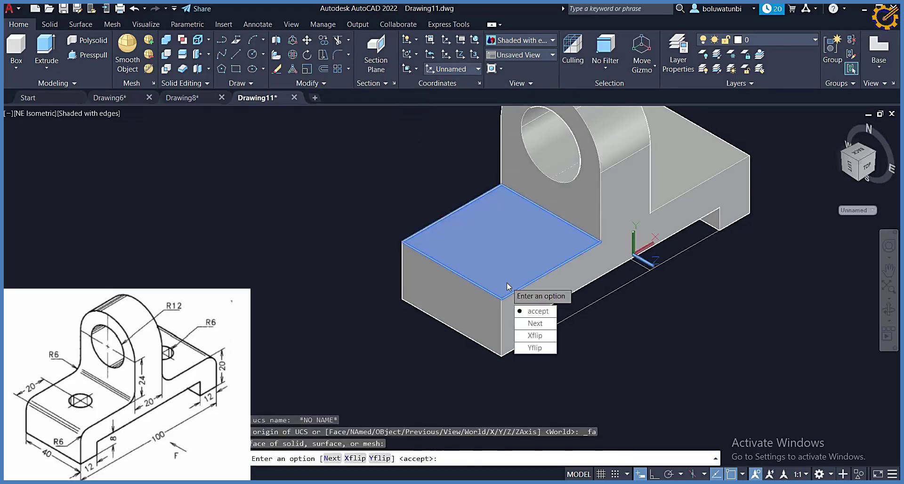
left_click(525, 310)
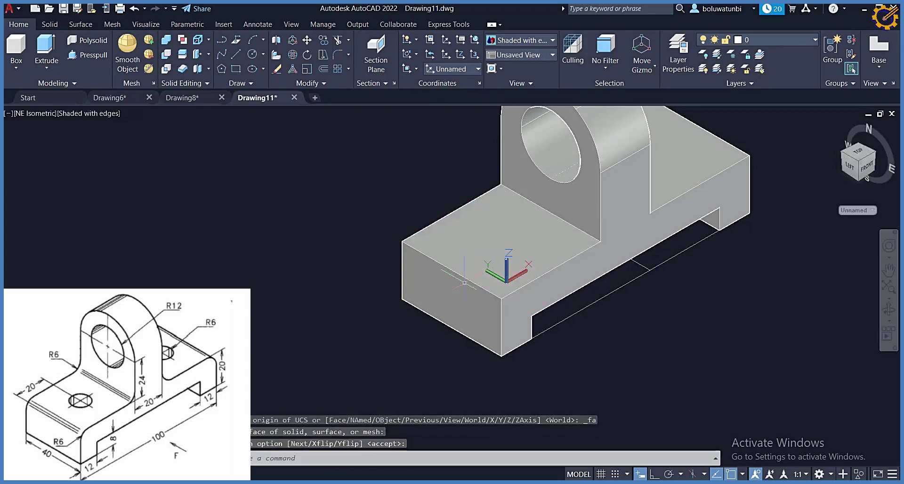
Draw a line along the near flange's outer top edge from its back corner, extending past the front corner.
scroll(450, 282, "up", 4)
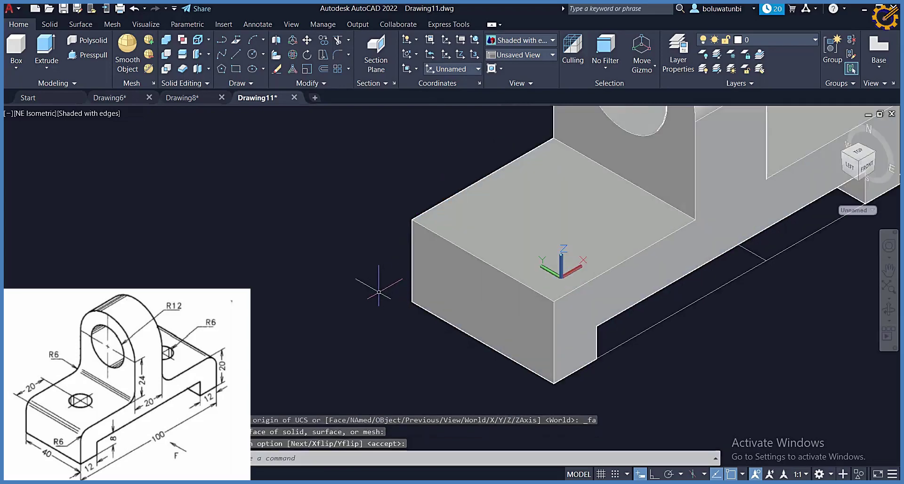
middle_click_drag(378, 294, 264, 315)
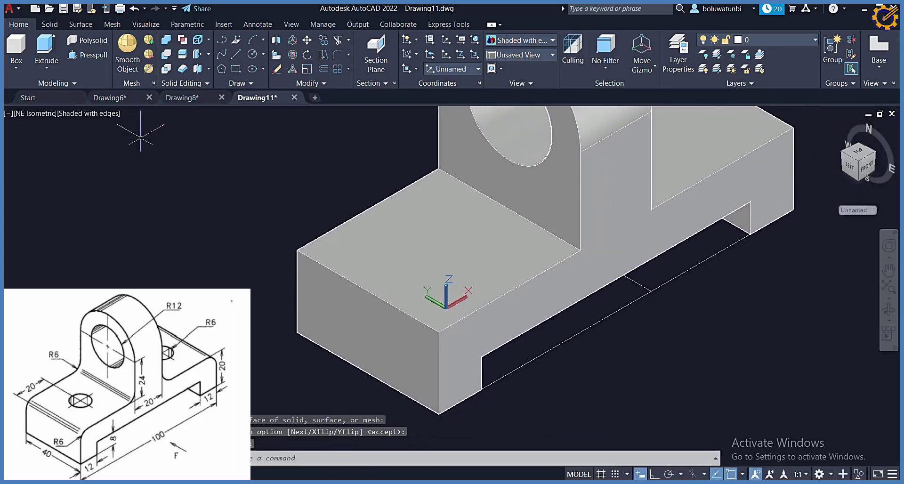
left_click(236, 54)
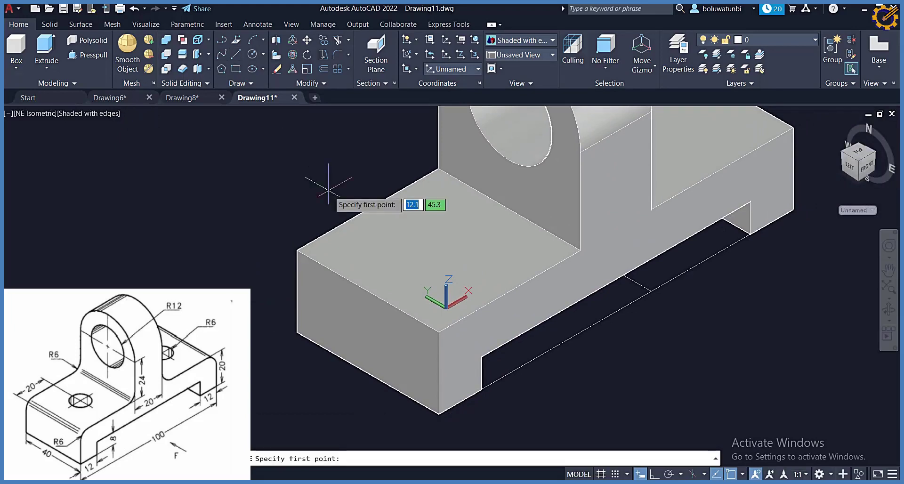
left_click(296, 250)
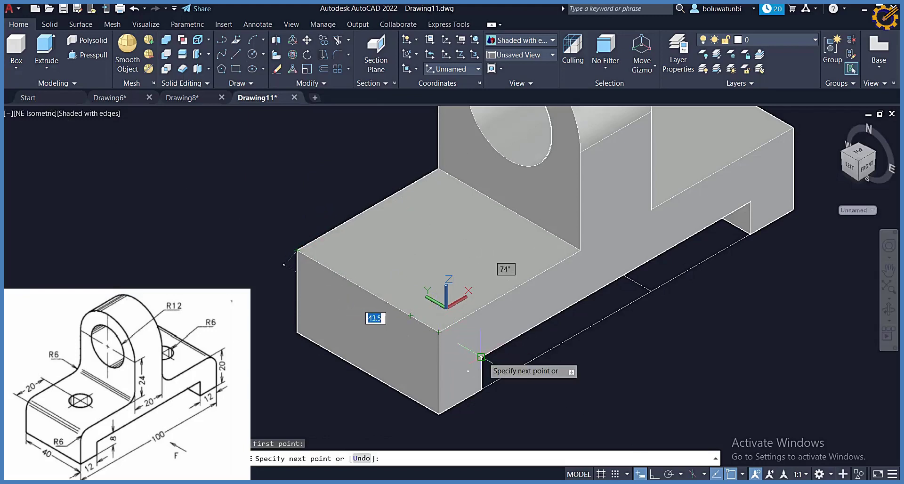
left_click(527, 383)
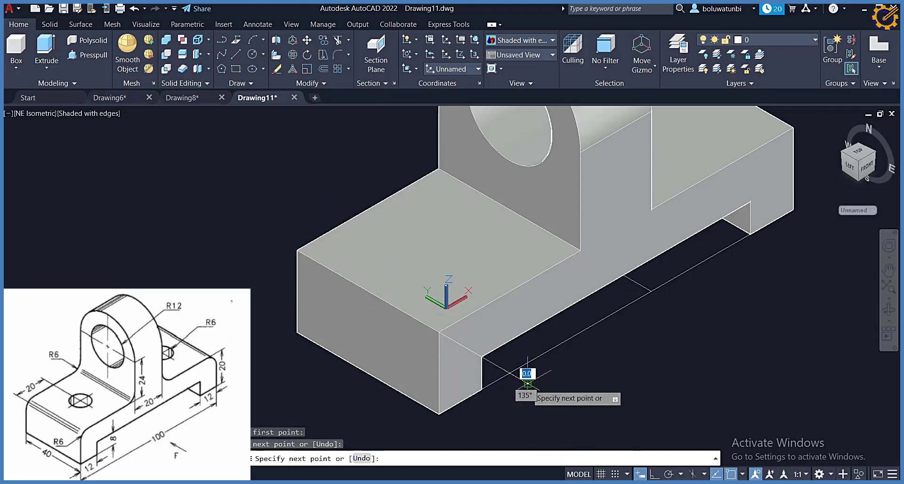
key("Escape")
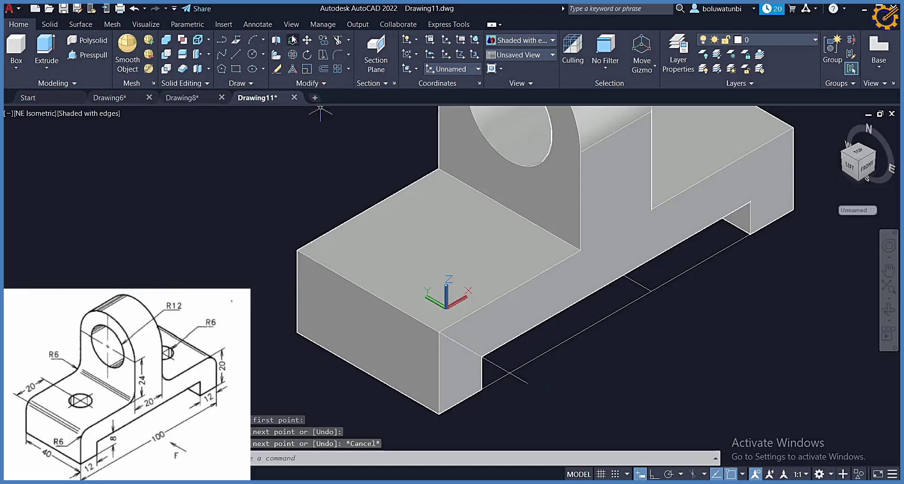
Offset the edge line 20 mm across the flange's top face towards the upright.
left_click(324, 69)
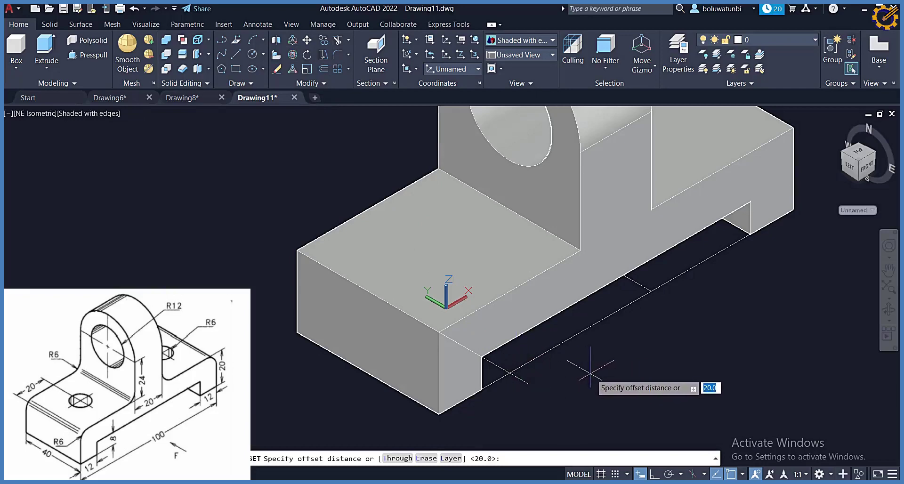
type("20")
key("Return")
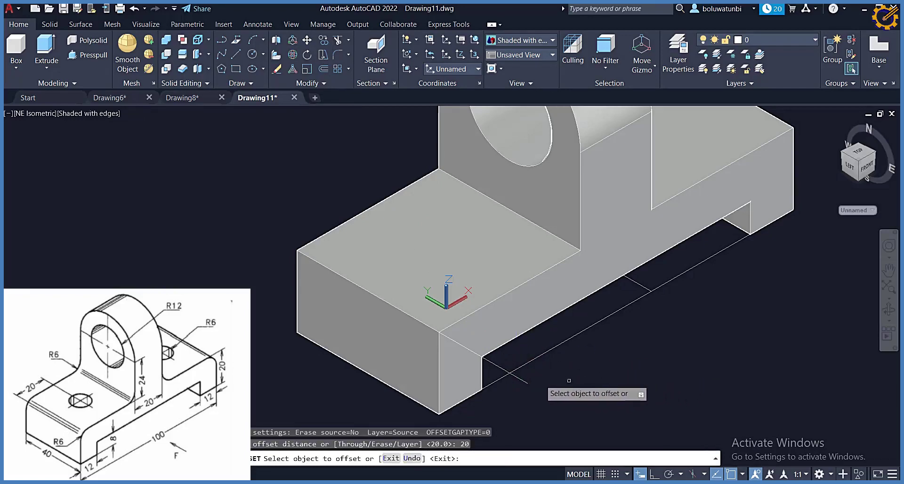
left_click(521, 379)
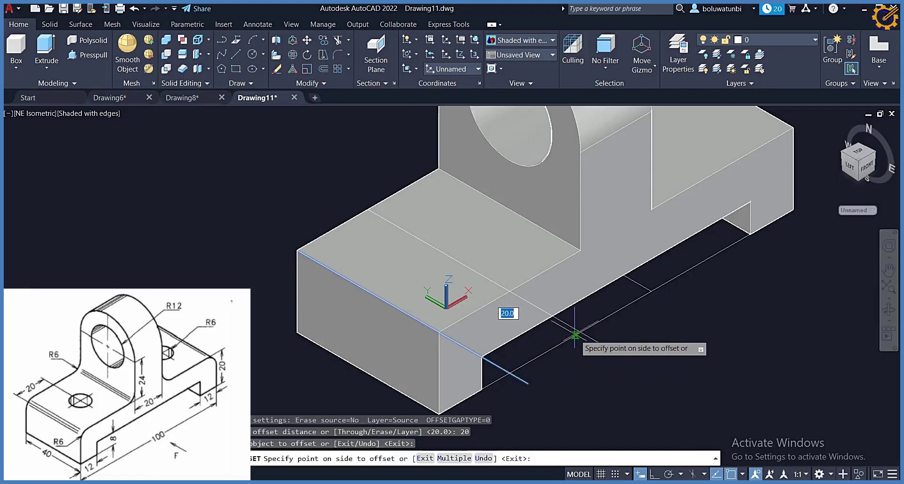
left_click(508, 313)
key("Escape")
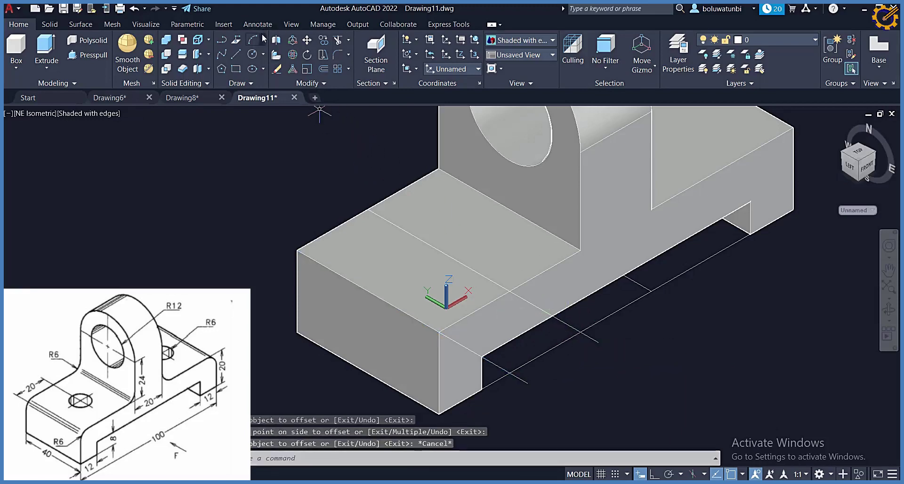
Trim the overhanging ends of the edge line and its offset copy back to the flange's front edge.
left_click(332, 43)
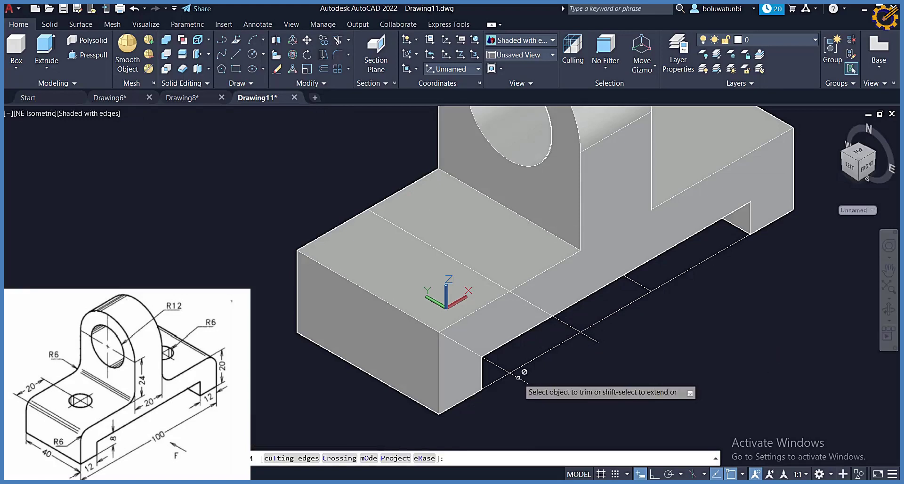
scroll(518, 377, "up", 3)
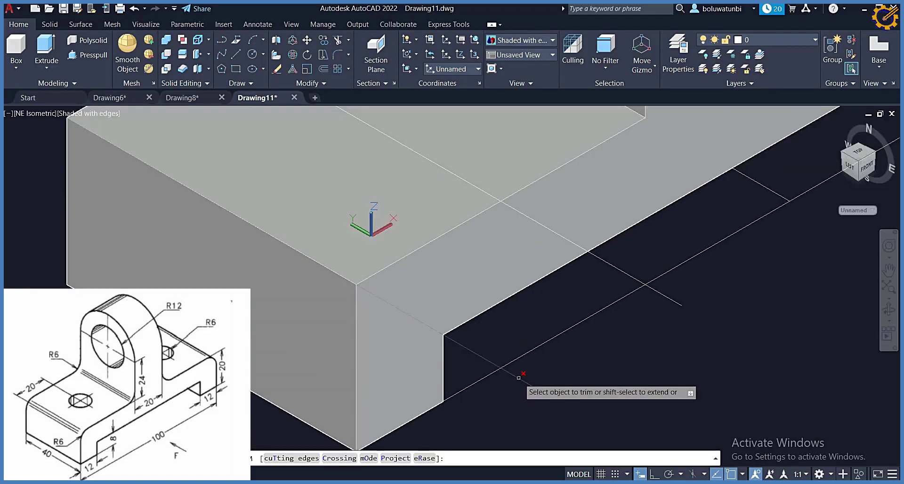
left_click(672, 296)
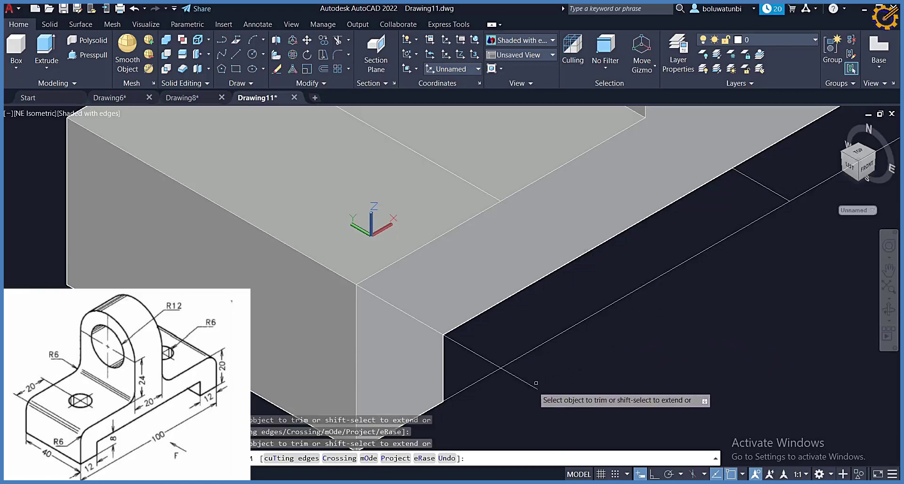
key("Escape")
Draw a 12 mm diameter circle centred on the midpoint of the offset line on the near flange's top face.
scroll(530, 381, "down", 2)
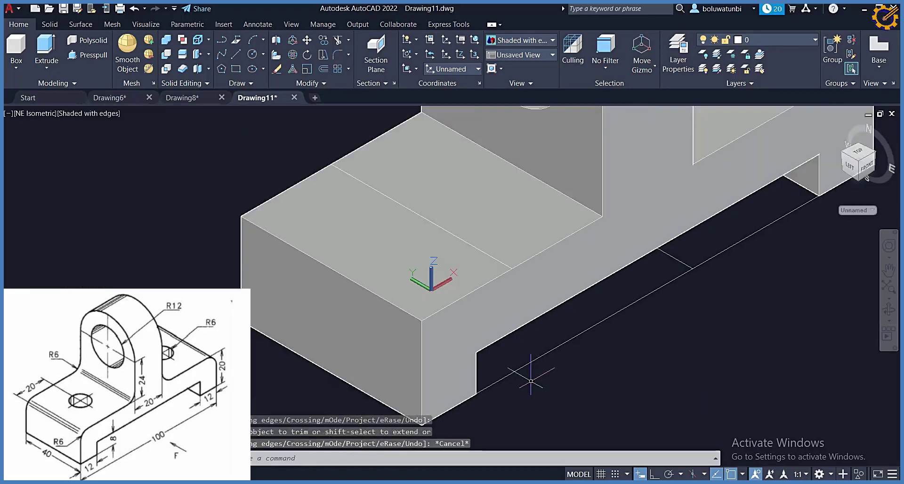
scroll(530, 381, "down", 2)
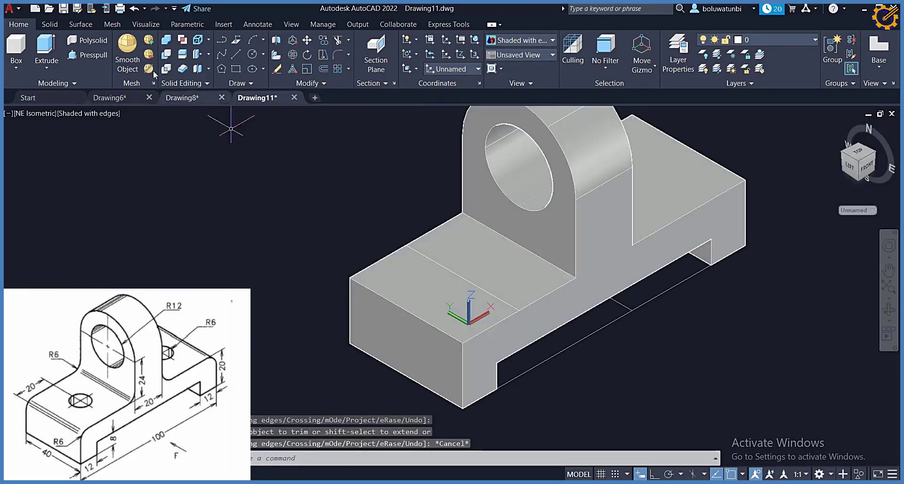
left_click(262, 54)
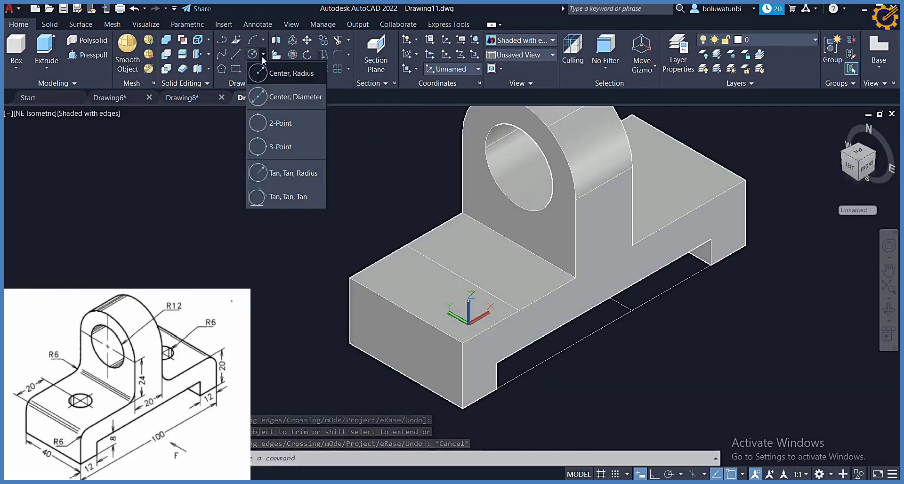
left_click(274, 97)
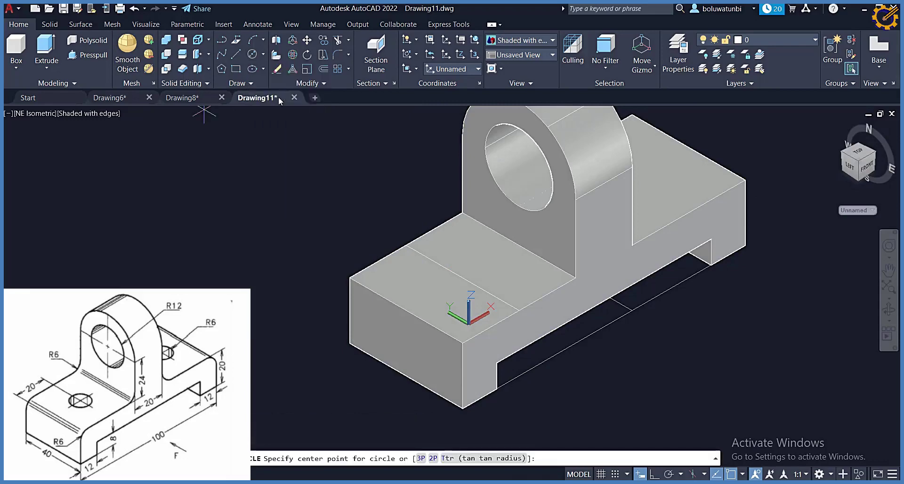
left_click(463, 276)
type("d")
key("Return")
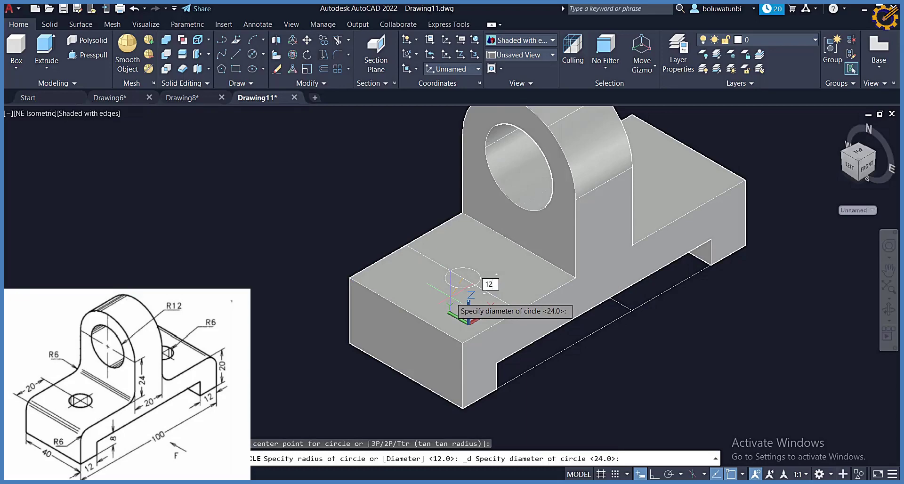
key("Return")
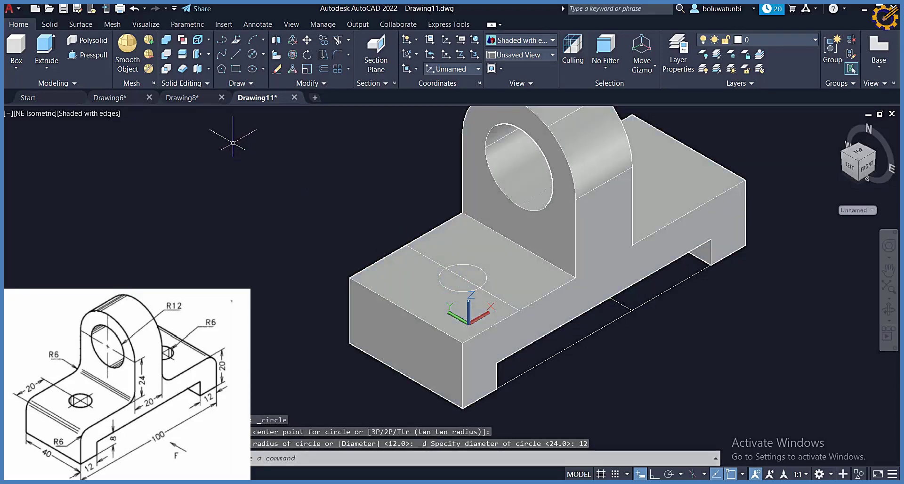
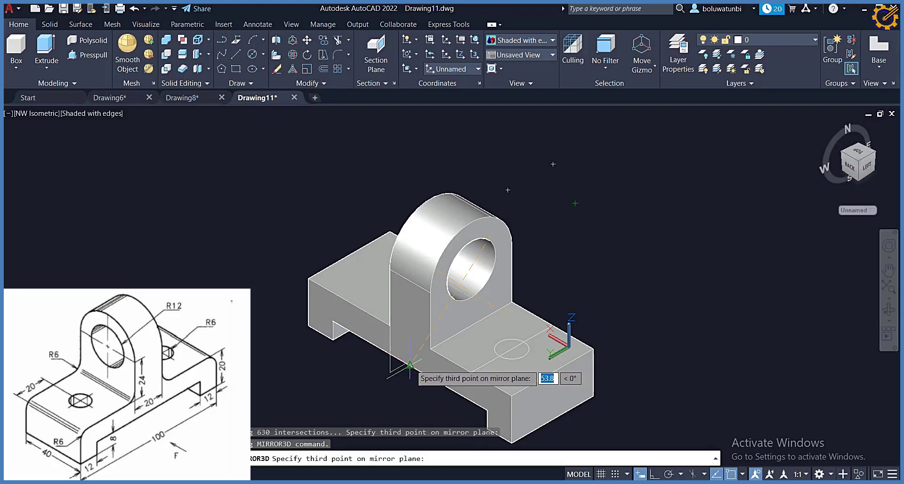
Complete the circle's 3D mirror onto the opposite flange with the third plane point at the slot edge's midpoint, keeping the source.
scroll(410, 365, "up", 3)
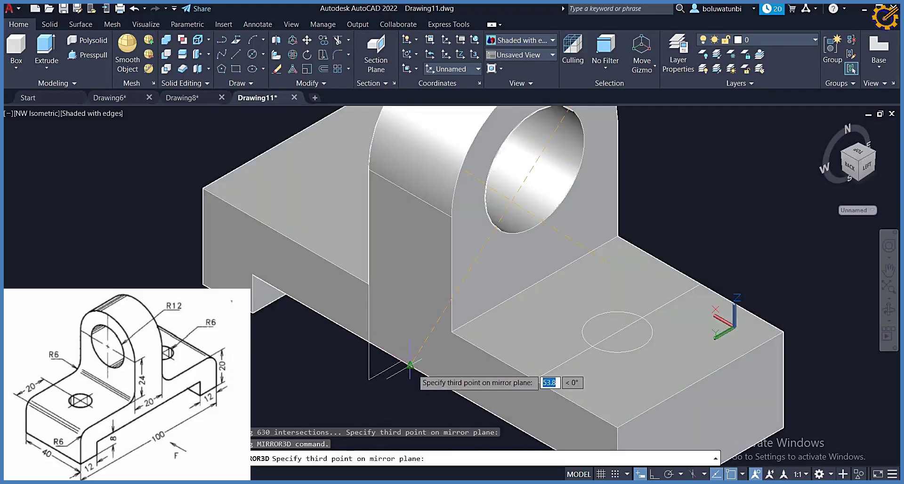
left_click(410, 365)
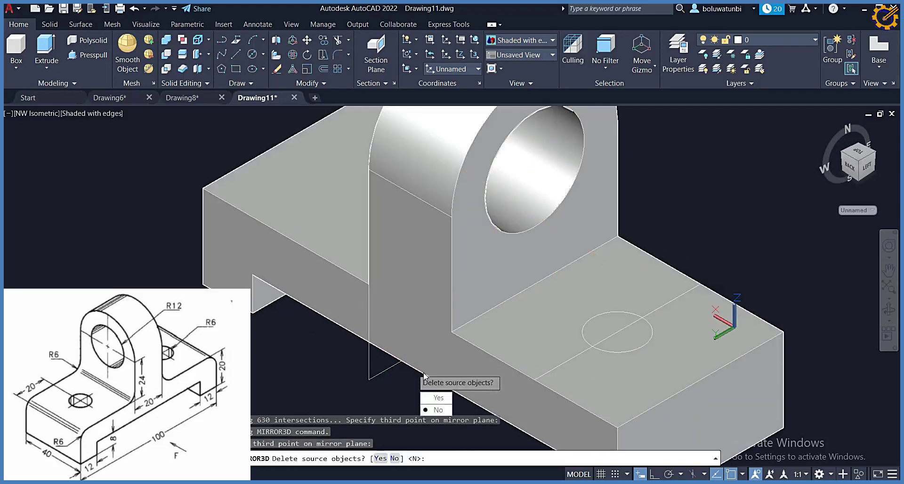
left_click(437, 409)
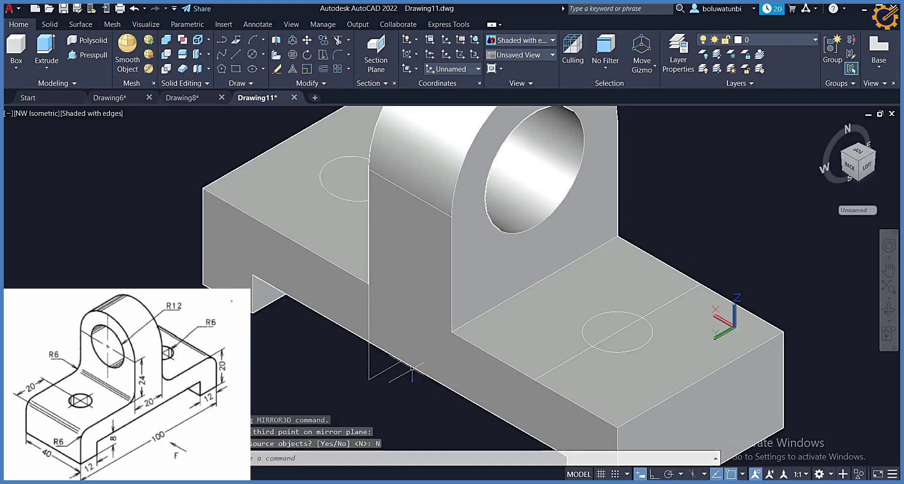
Erase the guide line running through the original circle on the flange's top face.
scroll(406, 335, "down", 3)
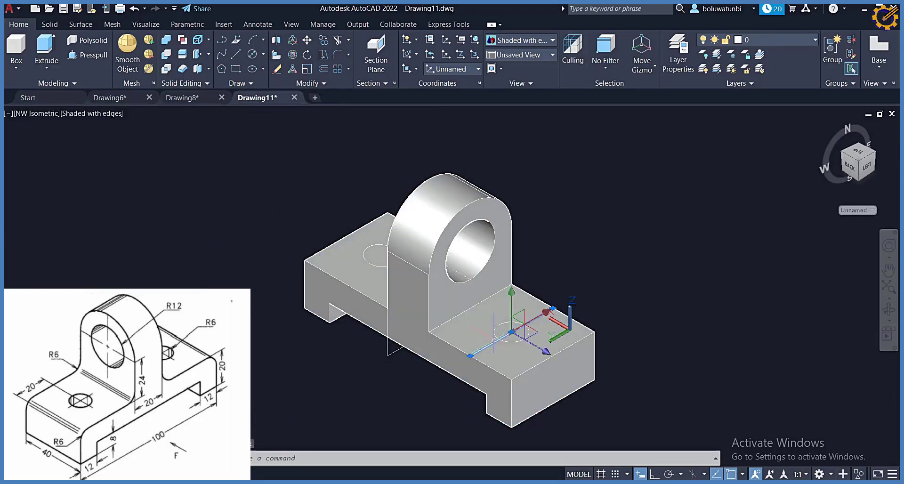
key("Delete")
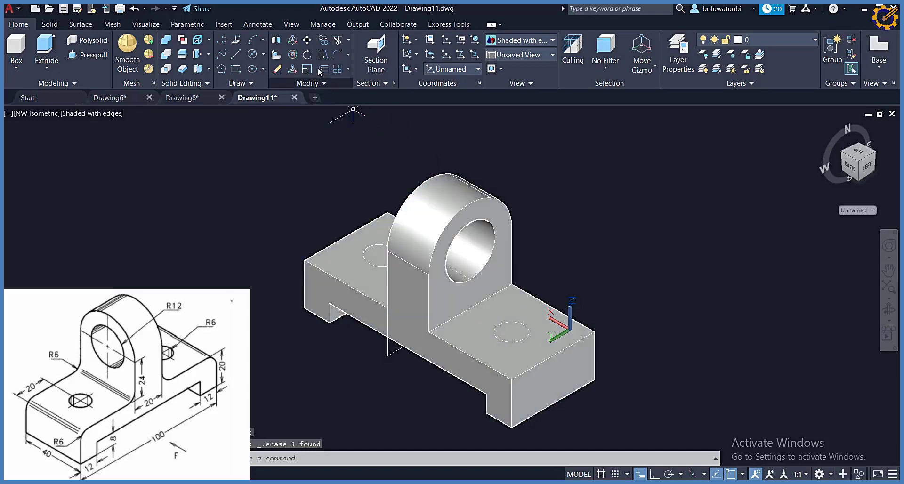
Presspull the original circle 12 mm down through the near flange to cut a hole.
left_click(87, 54)
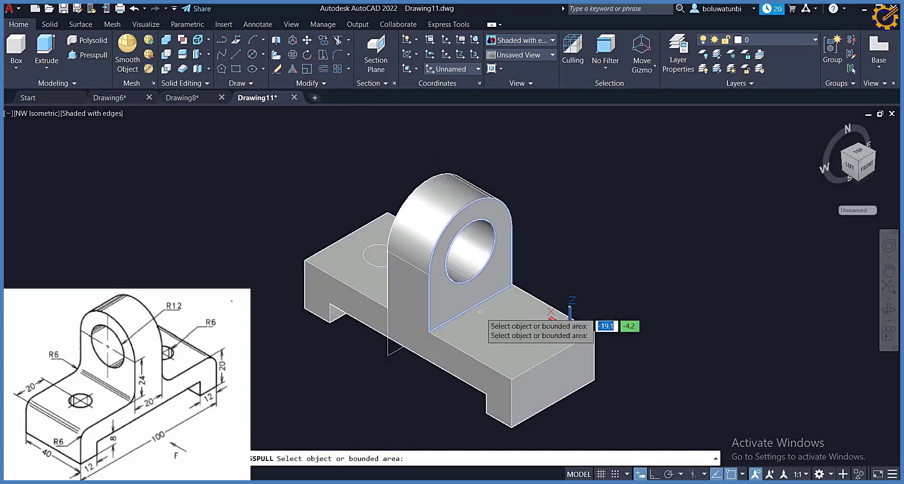
left_click(519, 333)
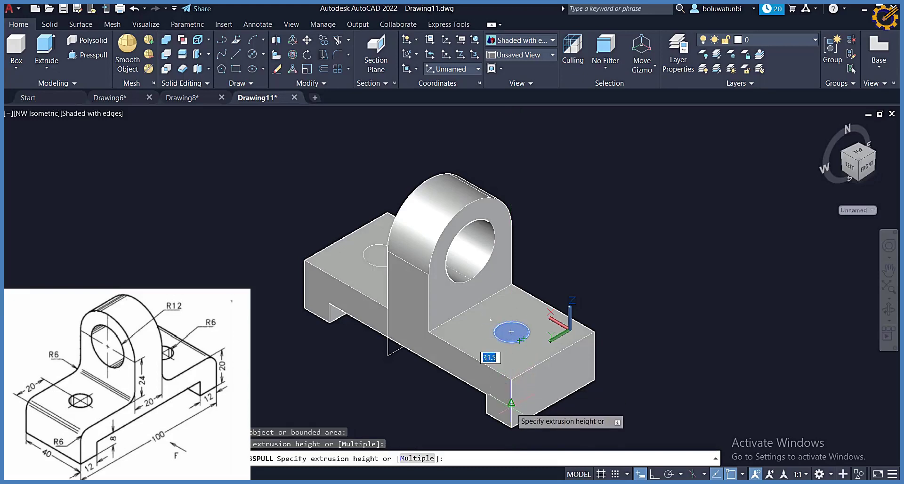
key("Return")
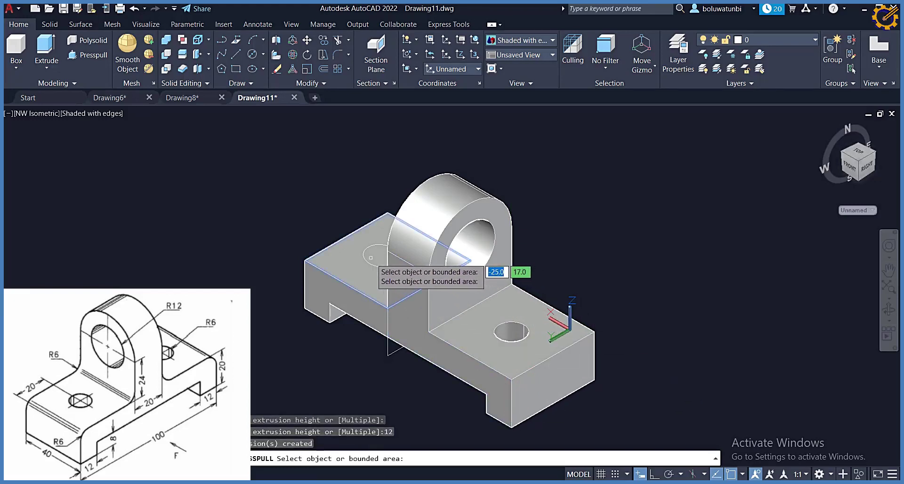
Try to cut the second hole by presspulling the mirrored circle on the far flange 12 mm.
scroll(366, 258, "up", 3)
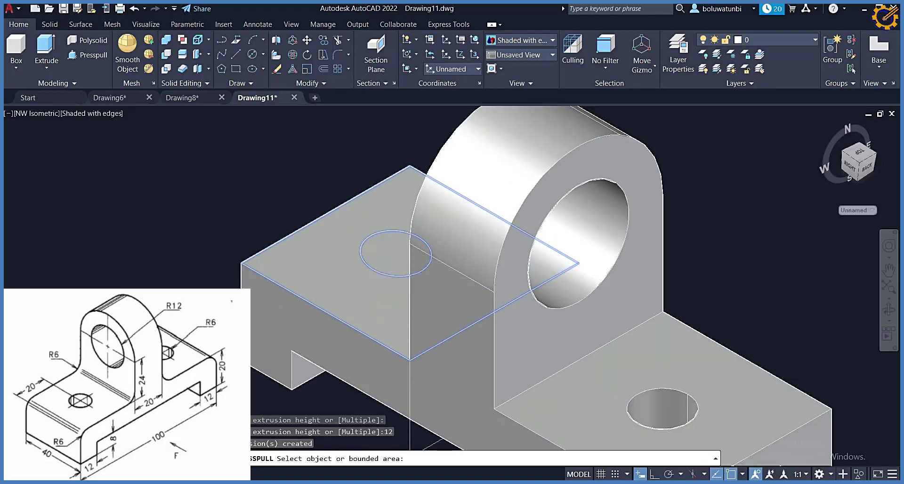
left_click(366, 260)
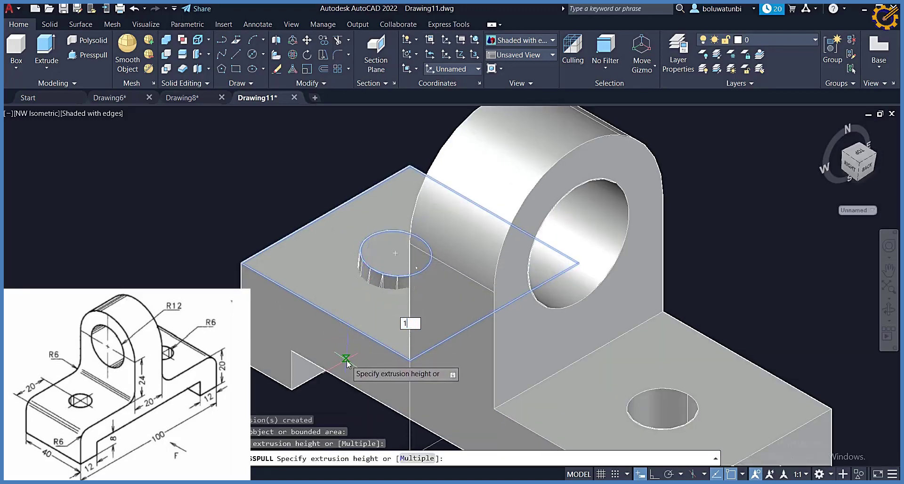
key("Return")
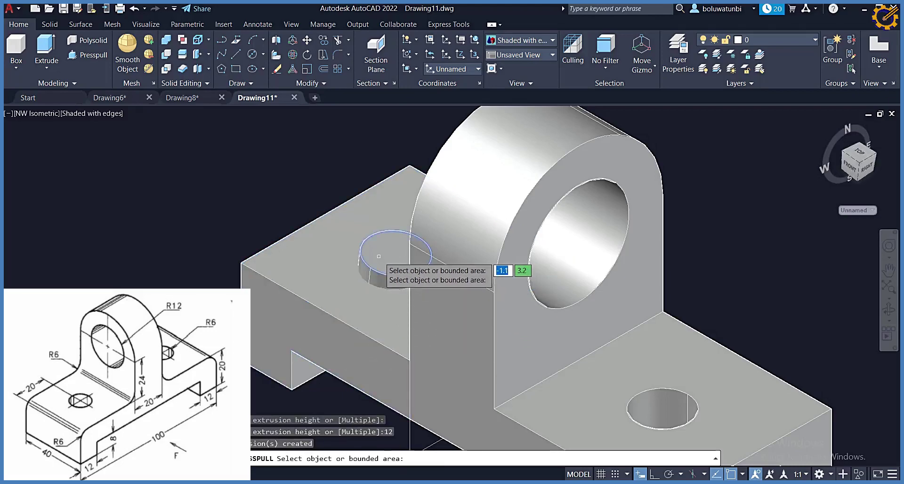
End the Presspull command and undo the presspulls made on both flange circles.
scroll(378, 255, "up", 2)
scroll(379, 255, "down", 5)
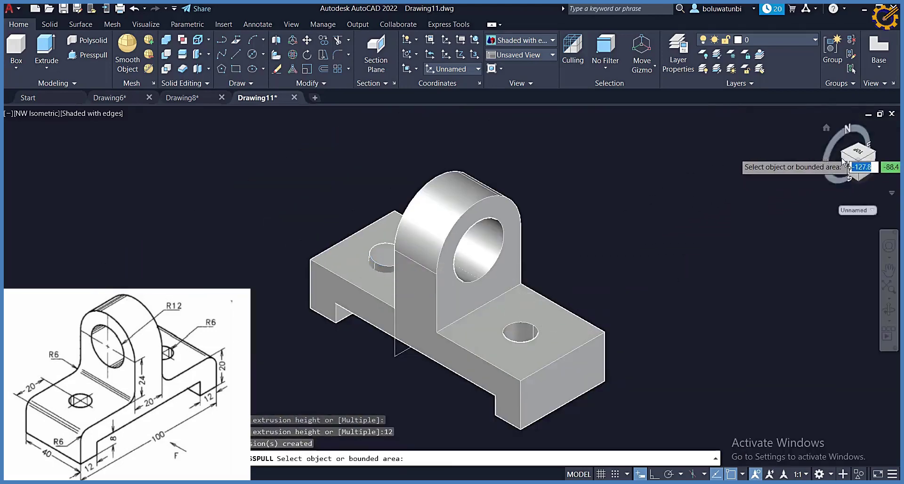
left_click_drag(842, 155, 823, 159)
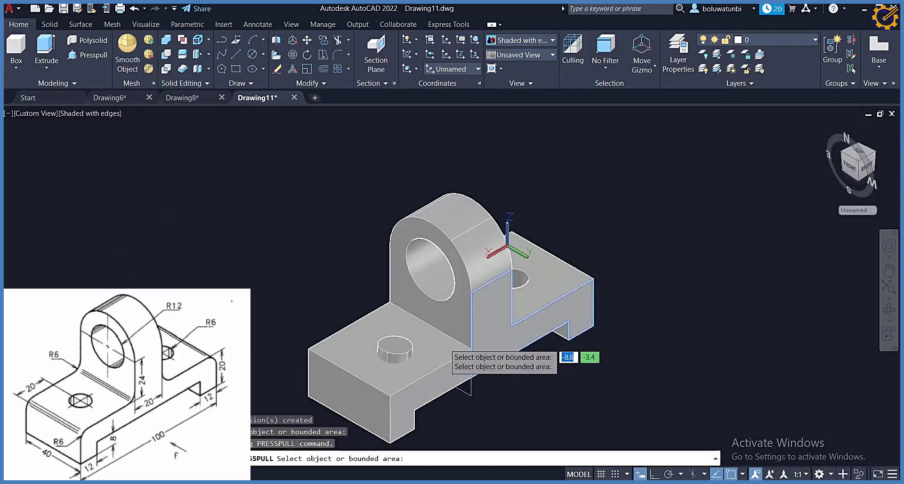
key("ctrl+z")
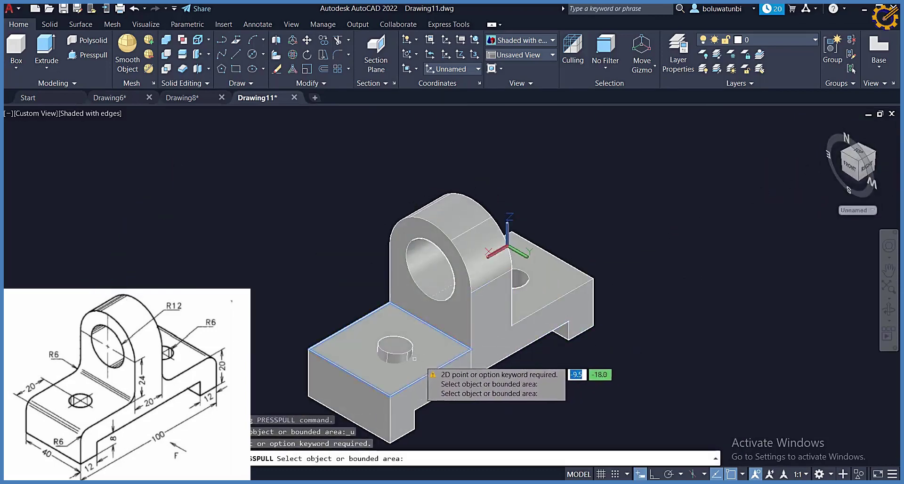
key("Escape")
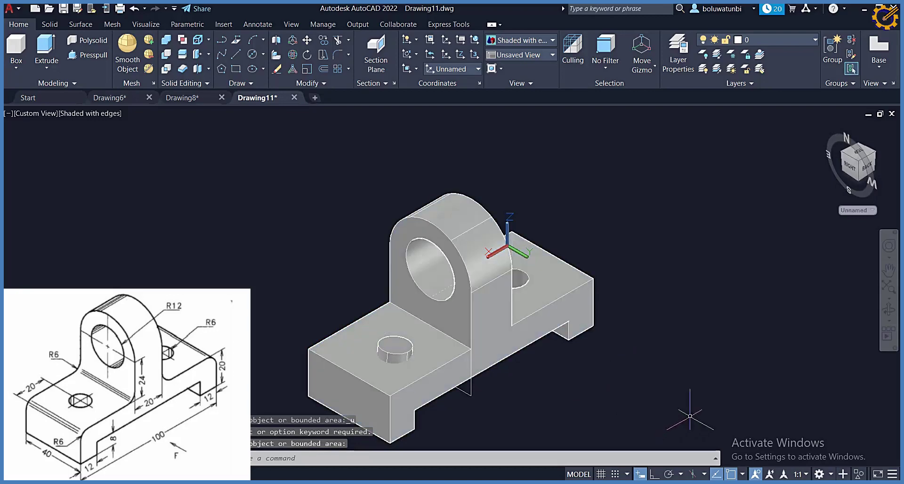
key("ctrl+z")
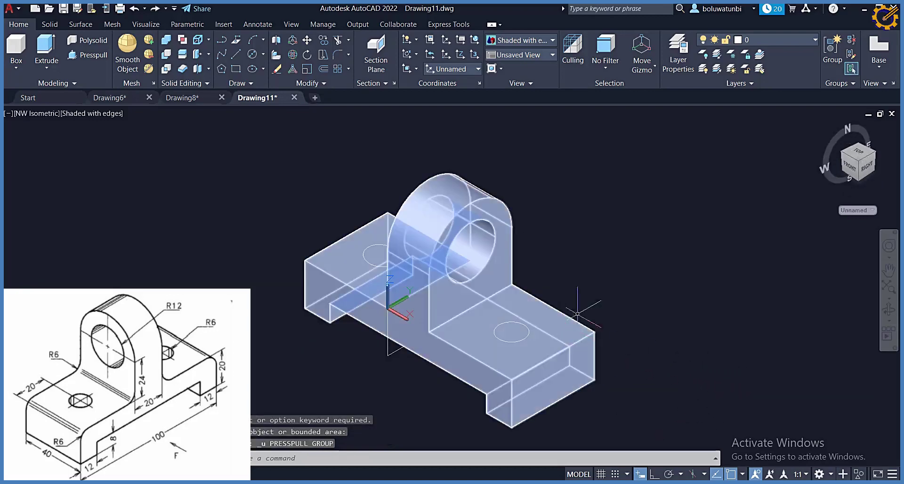
From the NE isometric view, presspull the original circle on the near flange 12 mm down to cut the hole.
left_click(873, 154)
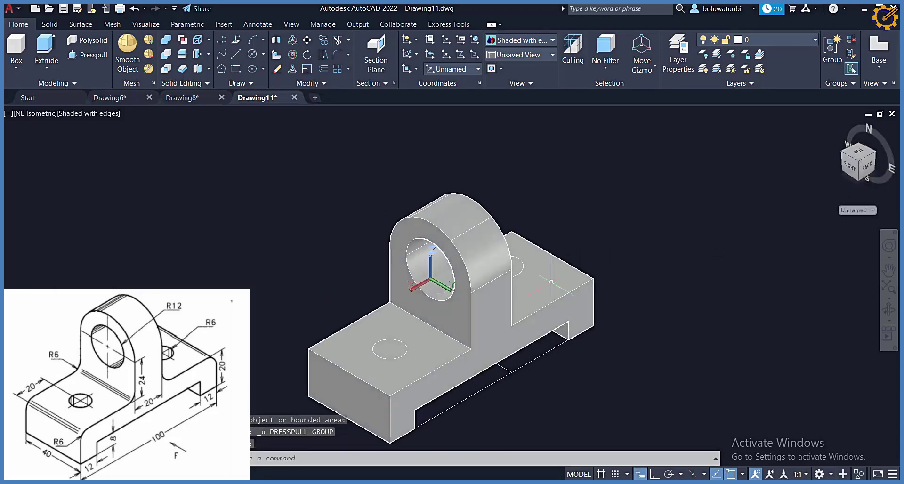
left_click(99, 57)
left_click(390, 349)
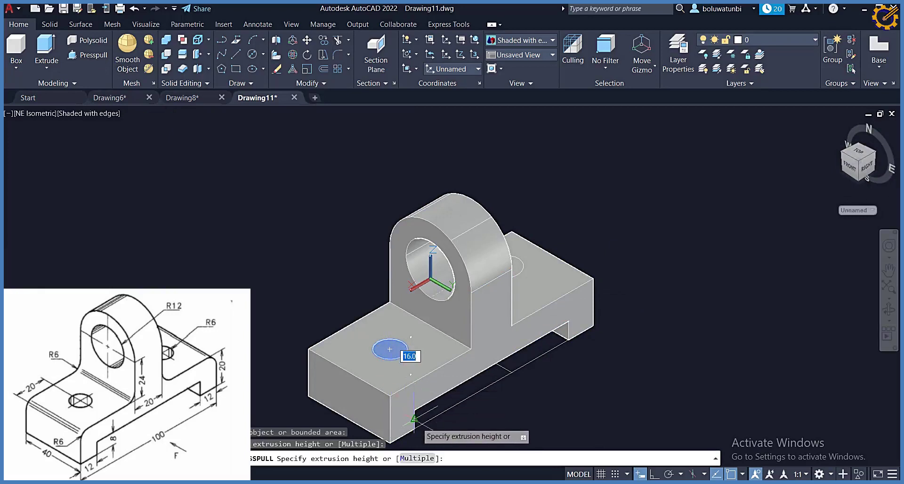
type("12")
key("Return")
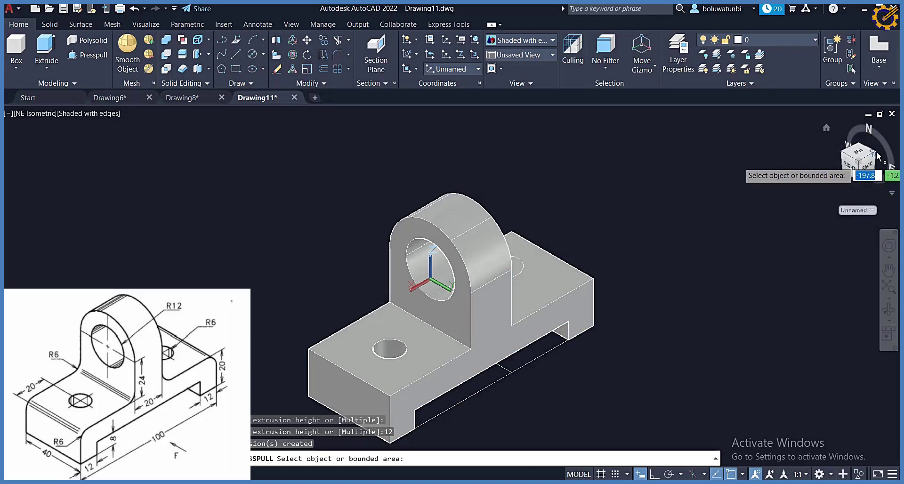
Cancel Presspull and erase the off-centre mirrored circle on the opposite, uncut flange.
left_click_drag(873, 155, 861, 169)
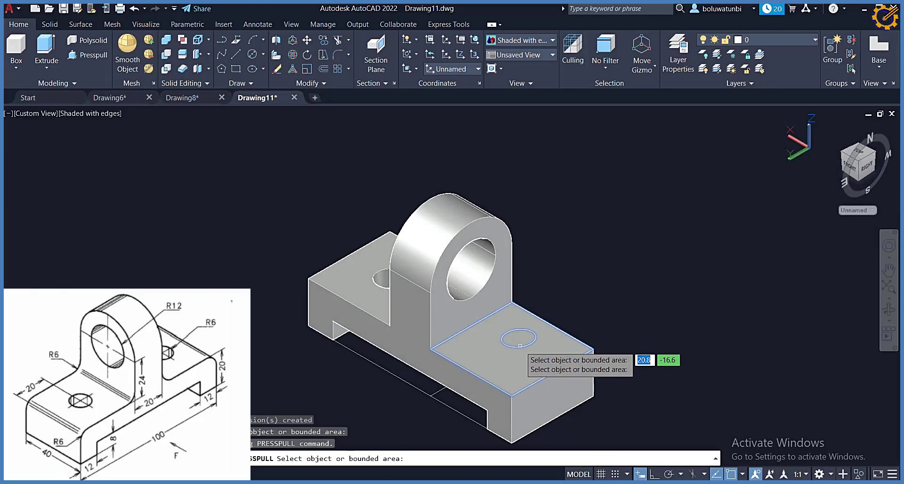
key("Escape")
key("Escape")
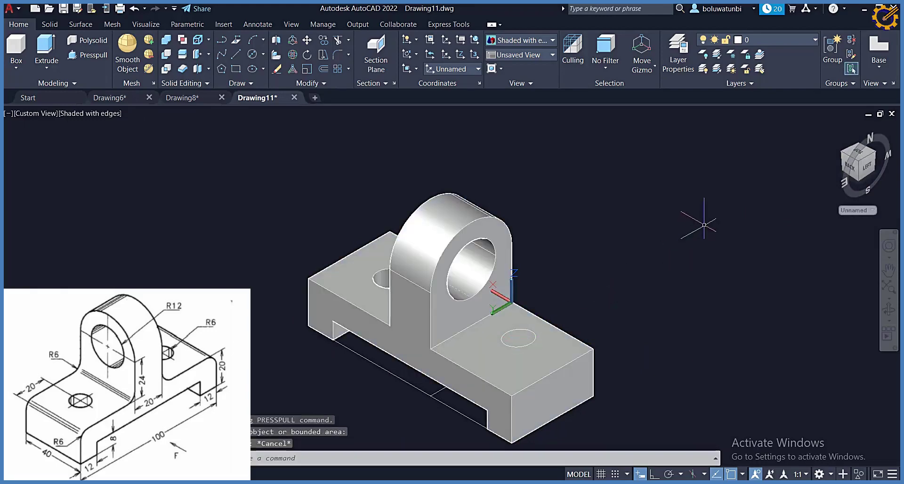
left_click(517, 345)
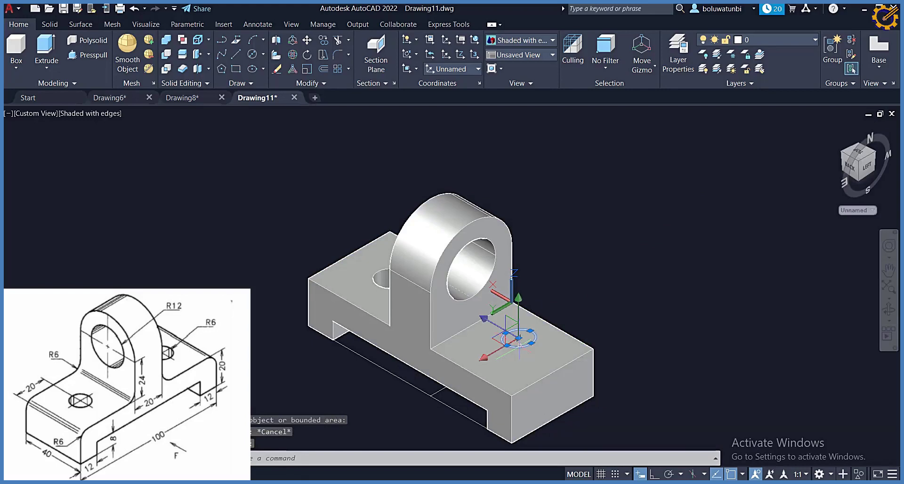
key("Delete")
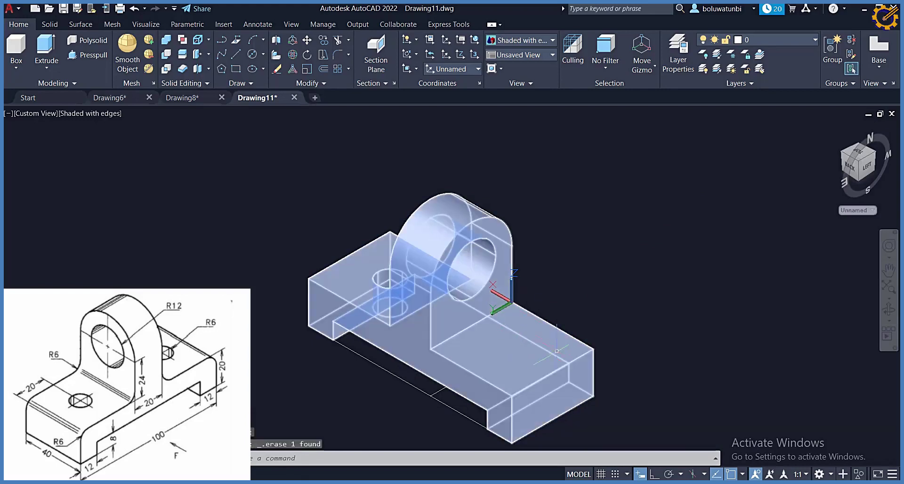
Align the UCS to the top face of the uncut flange, accepting the default orientation.
left_click(408, 67)
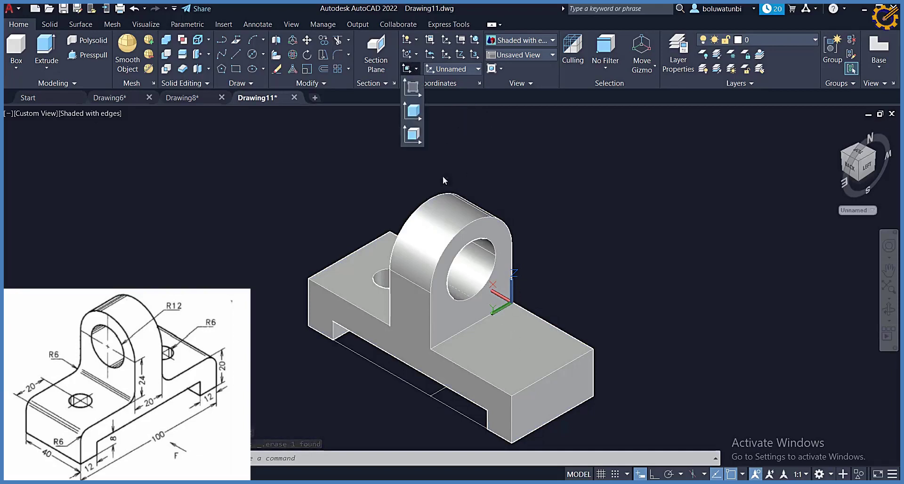
left_click(417, 140)
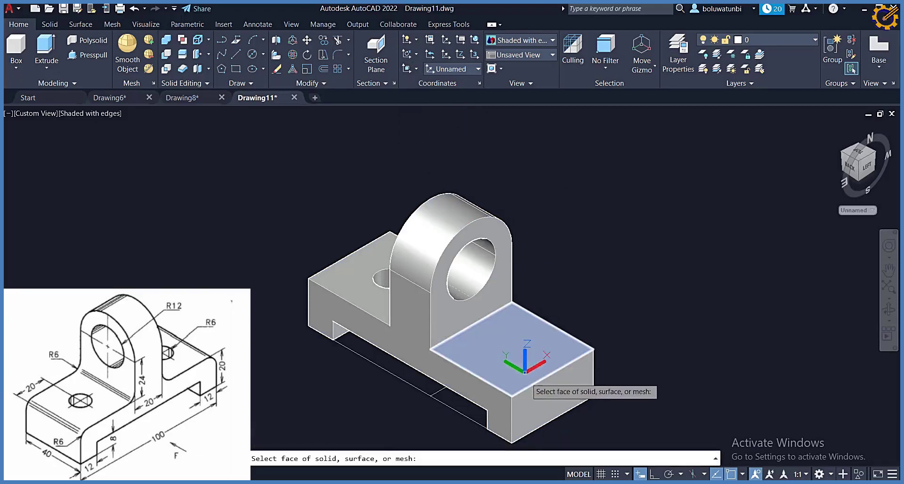
left_click(527, 382)
left_click(556, 408)
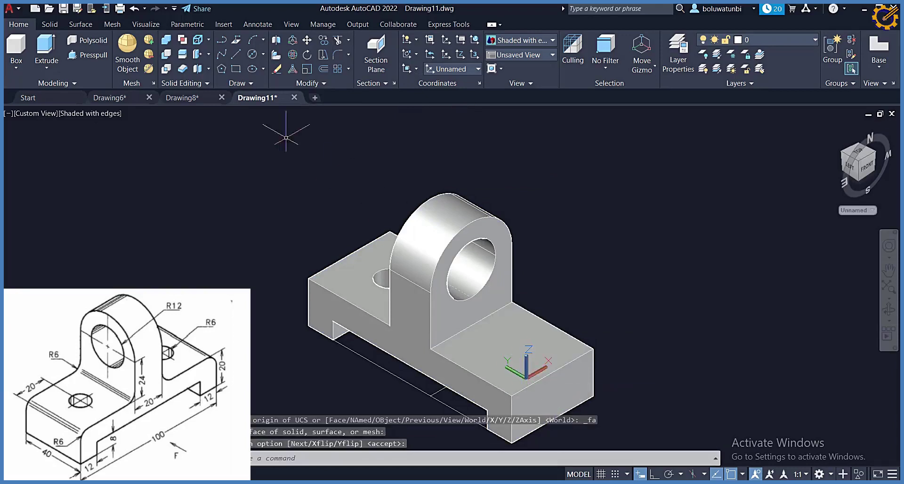
Draw a line about 53 mm long along the uncut flange's outer top edge, starting at its near corner and running past the far corner.
left_click(235, 54)
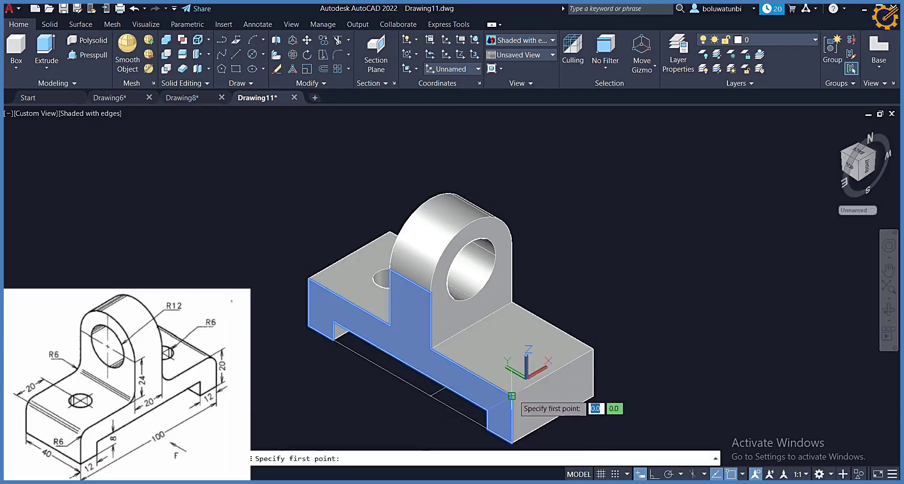
left_click(511, 396)
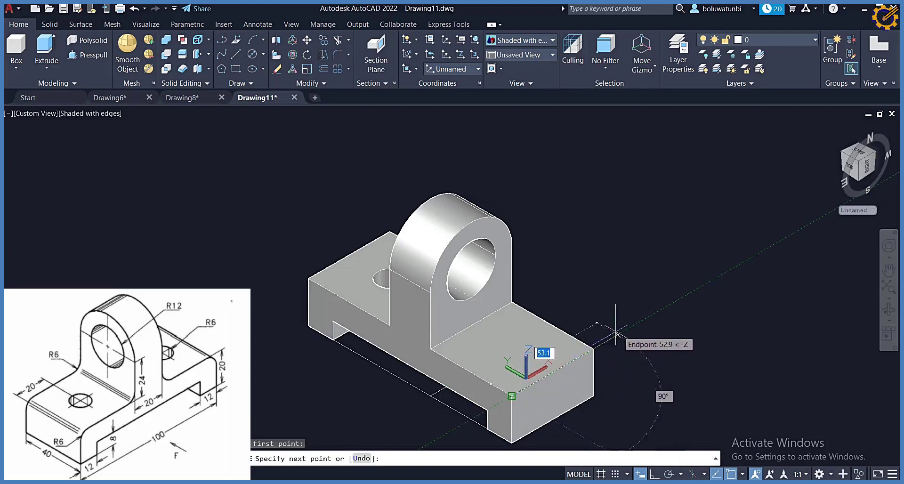
left_click(619, 334)
key("Escape")
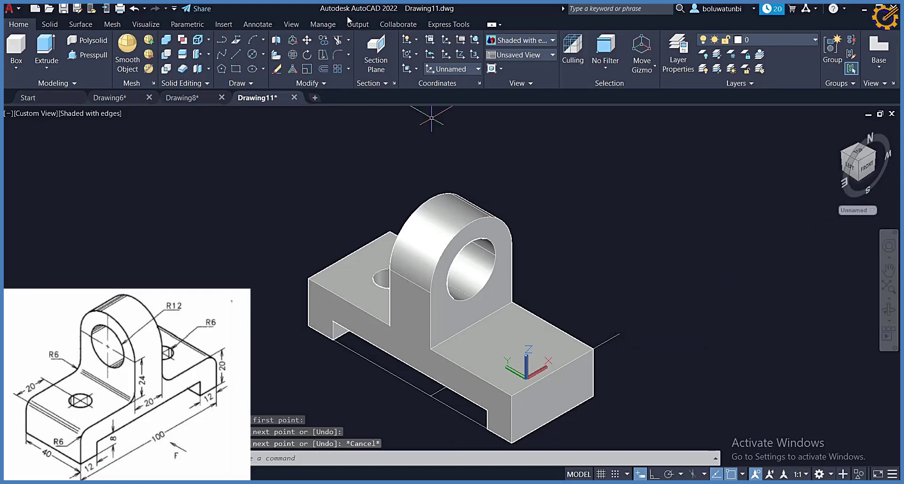
Offset the edge line 20 mm inward across the flange's top face, towards the upright.
left_click(323, 69)
type("20")
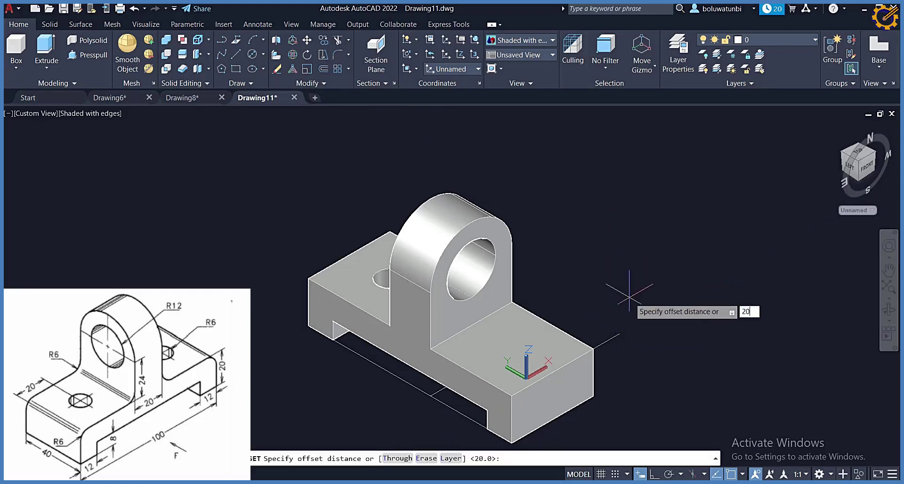
key("Return")
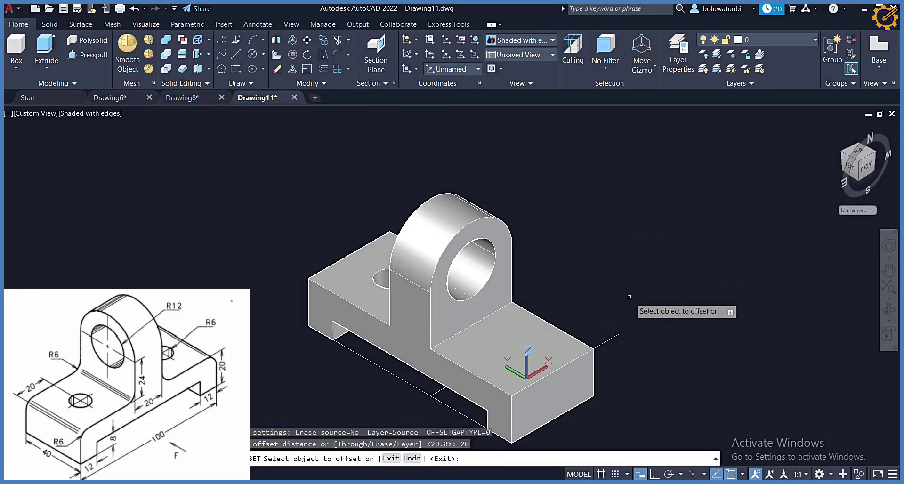
left_click(600, 344)
left_click(584, 319)
key("Escape")
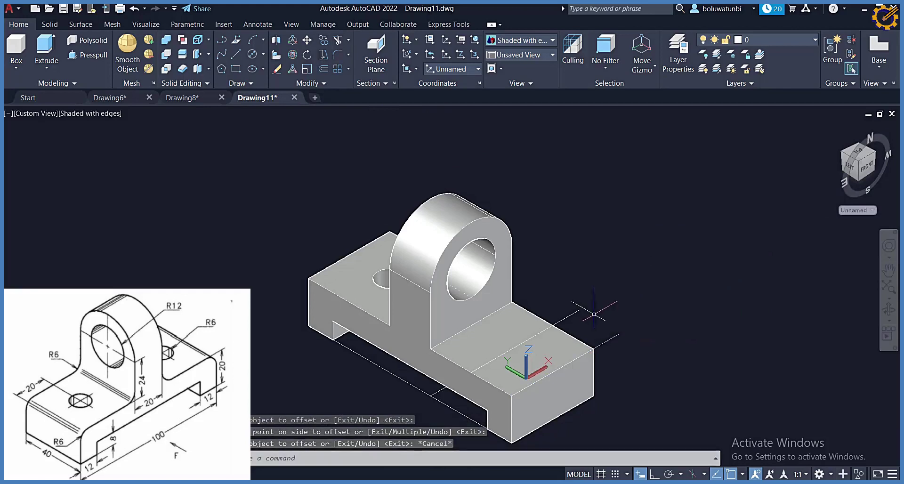
left_click(335, 40)
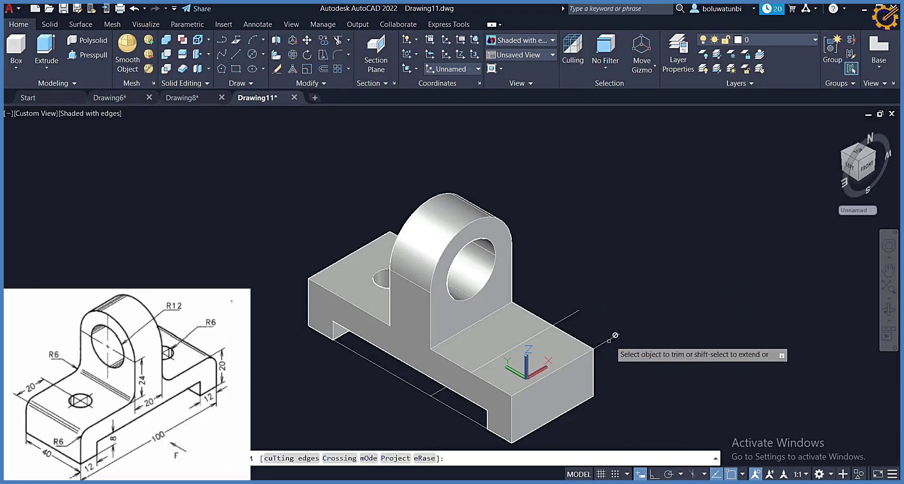
scroll(582, 304, "up", 5)
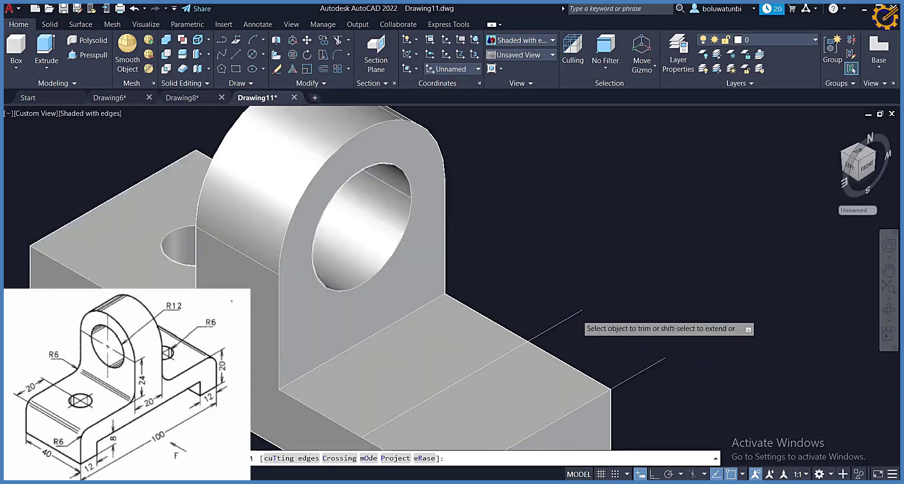
key("Escape")
Shorten the offset line by stretching its overhanging end back to the flange's far edge.
left_click(568, 319)
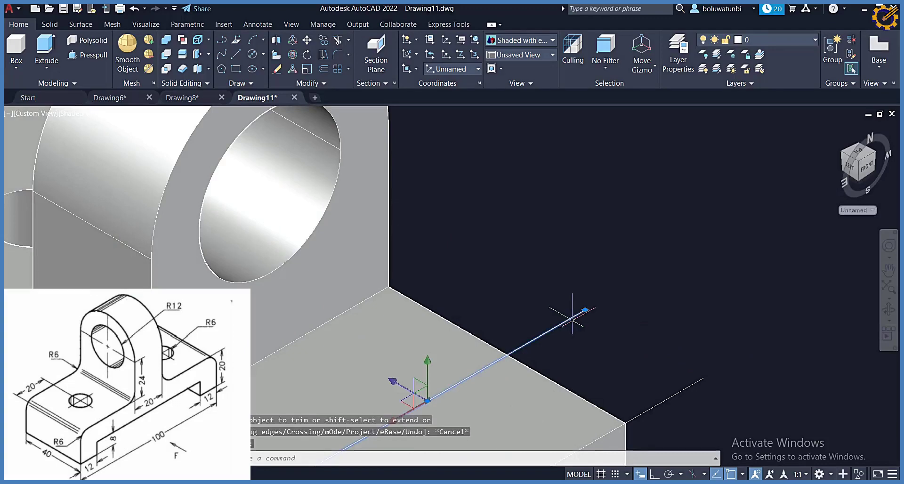
scroll(571, 320, "down", 3)
left_click(582, 313)
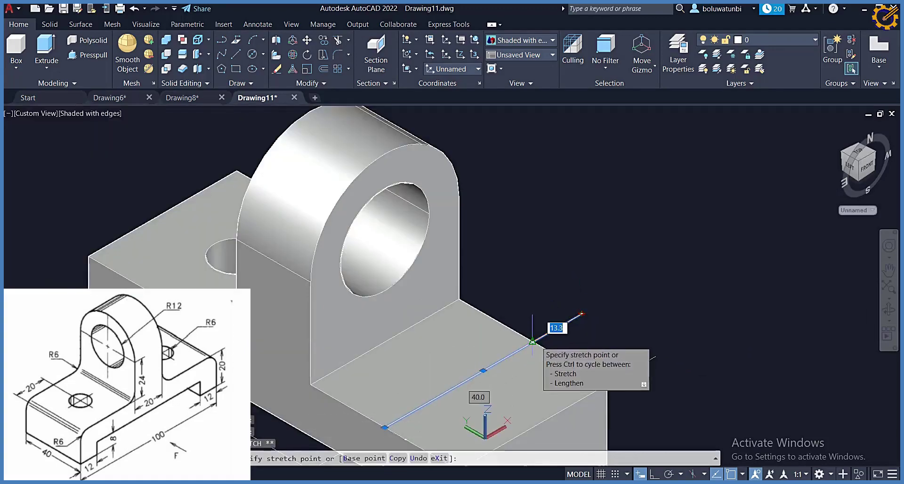
key("Escape")
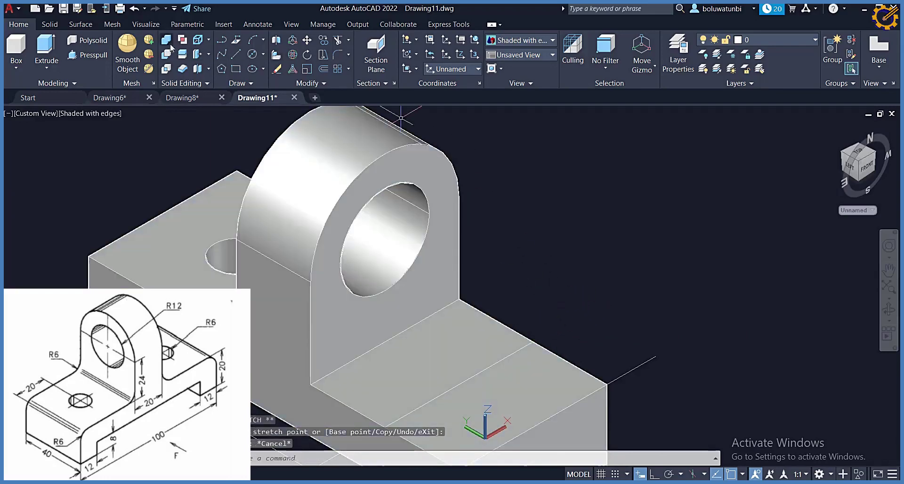
Draw a 12 mm diameter circle centred on the midpoint of the offset line on the uncut flange.
left_click(253, 54)
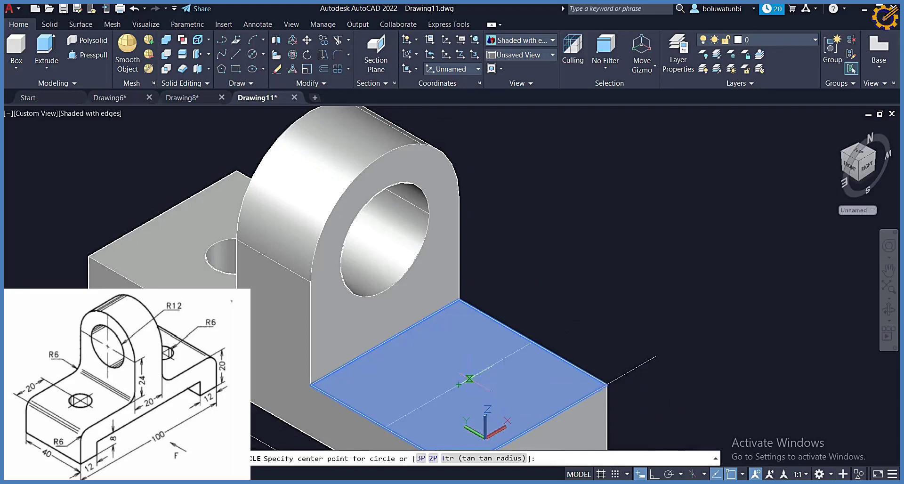
left_click(458, 383)
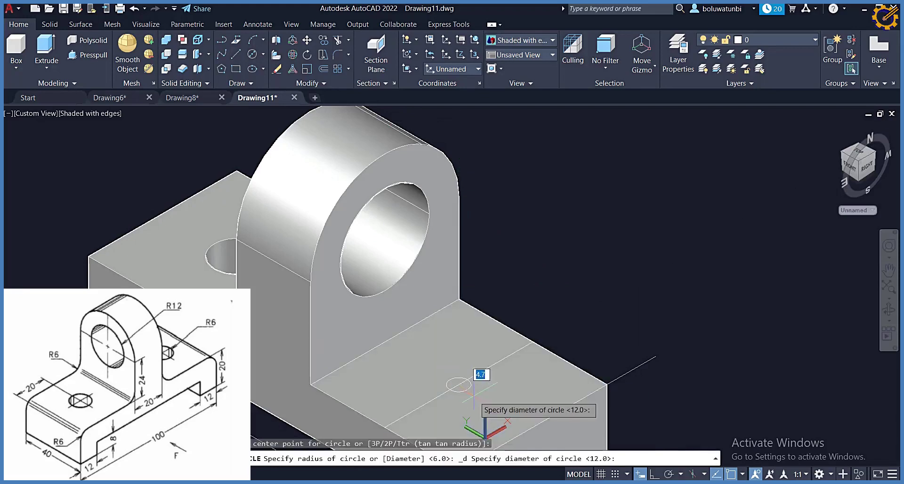
type("12")
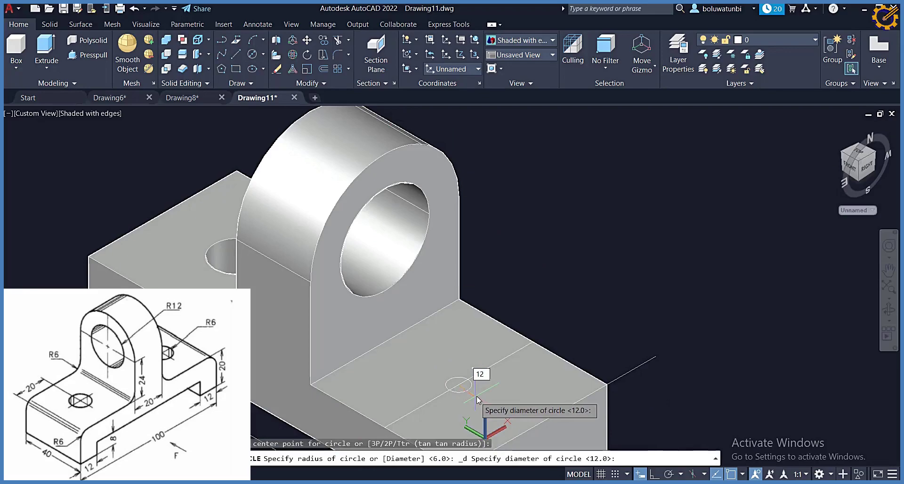
key("Return")
Erase the construction lines on the flange, keeping the circle.
scroll(571, 202, "down", 3)
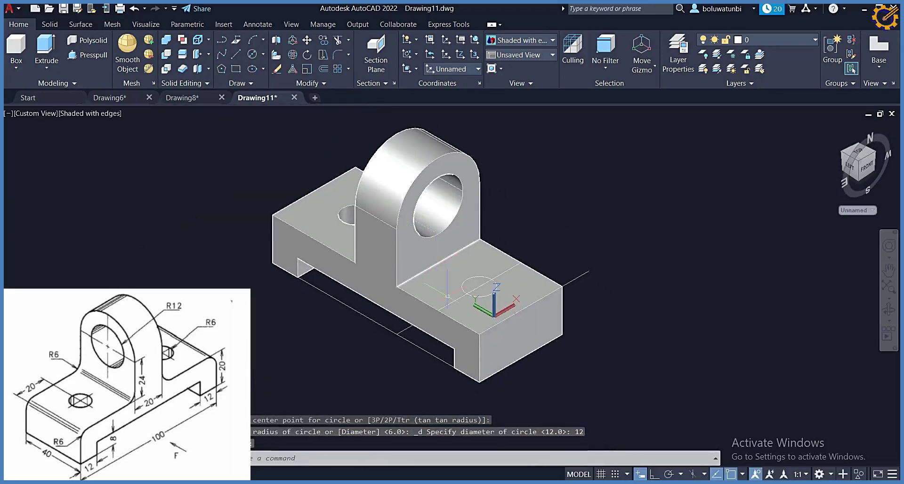
left_click(451, 304)
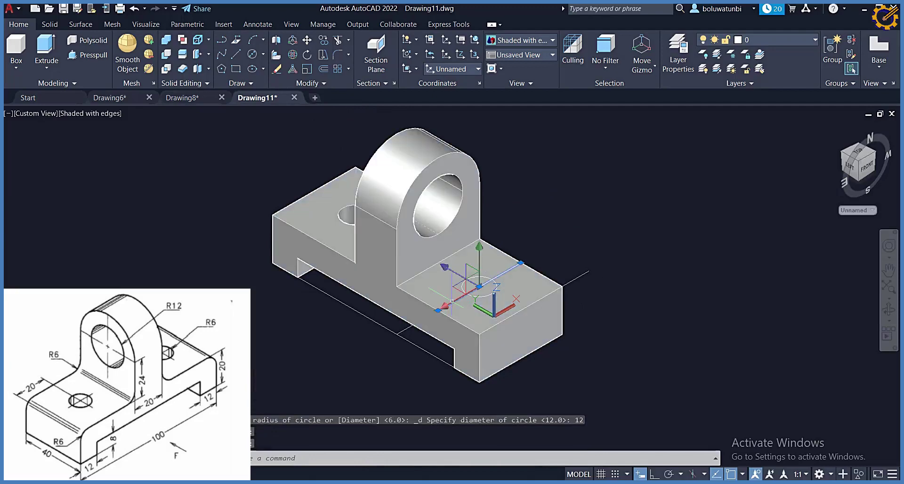
key("Delete")
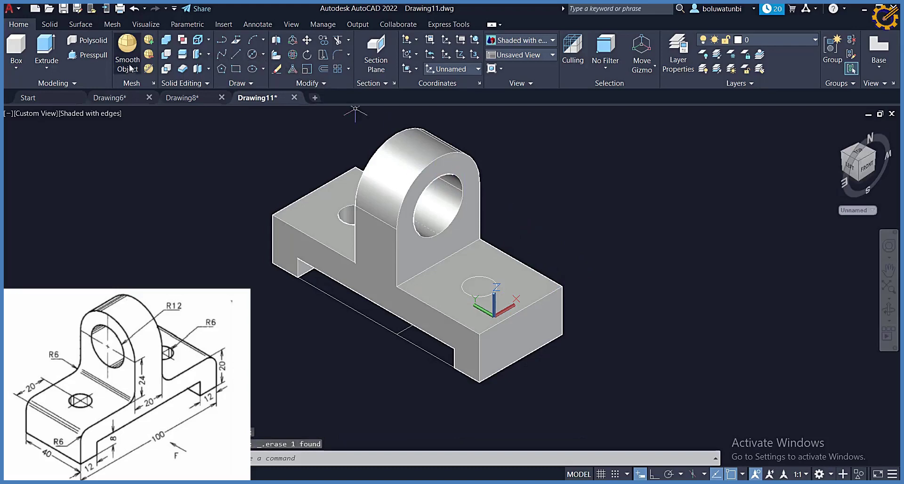
Presspull the flange circle 12 mm down to cut the second hole, and switch to the NE isometric view.
left_click(89, 55)
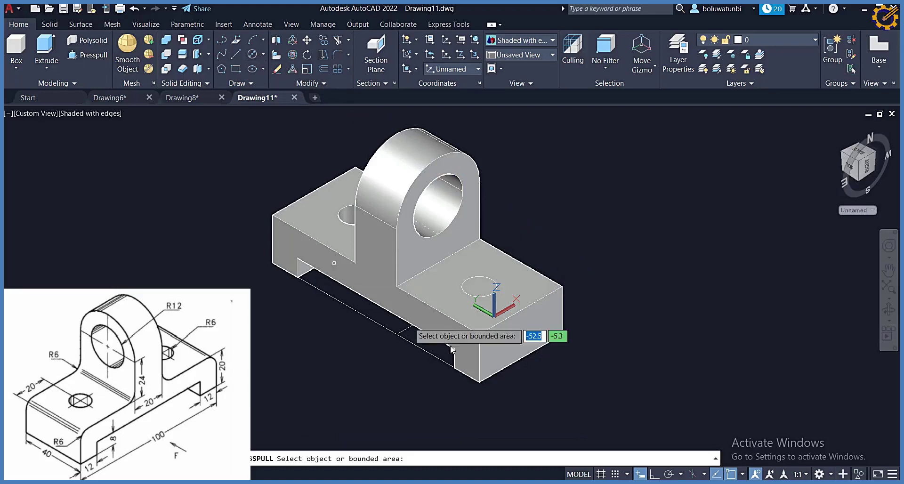
left_click(471, 288)
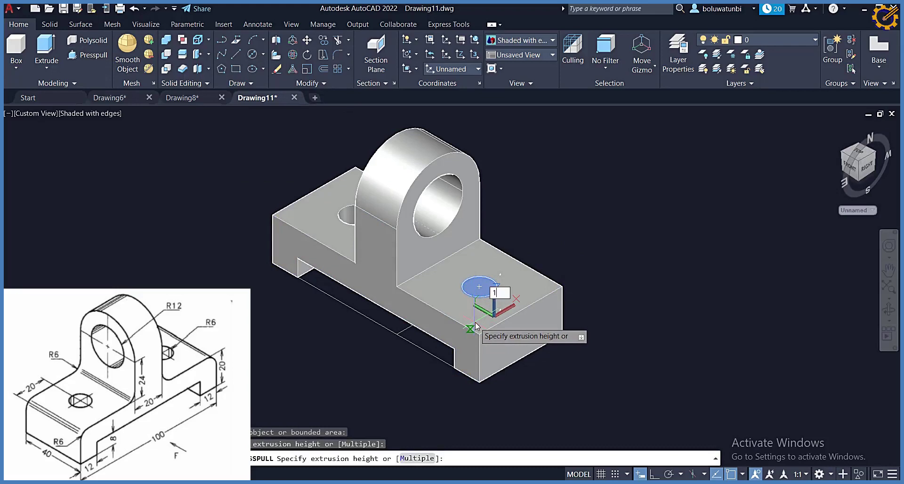
key("Return")
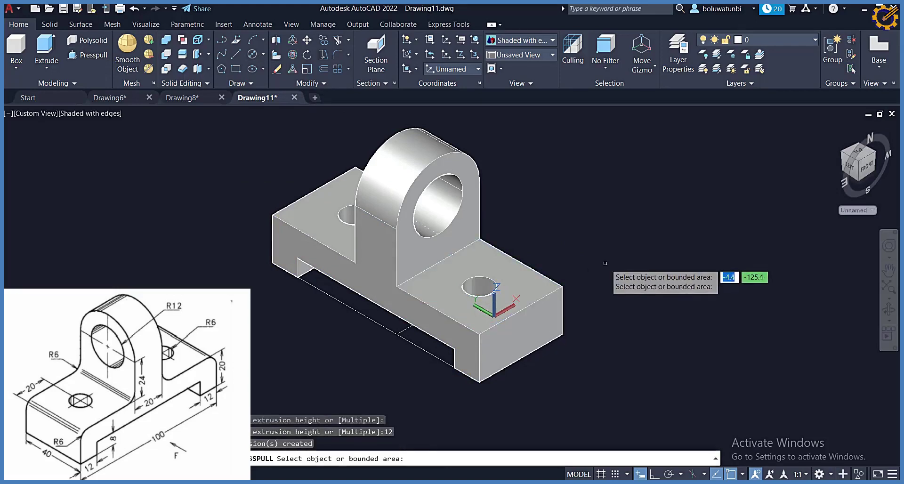
key("Return")
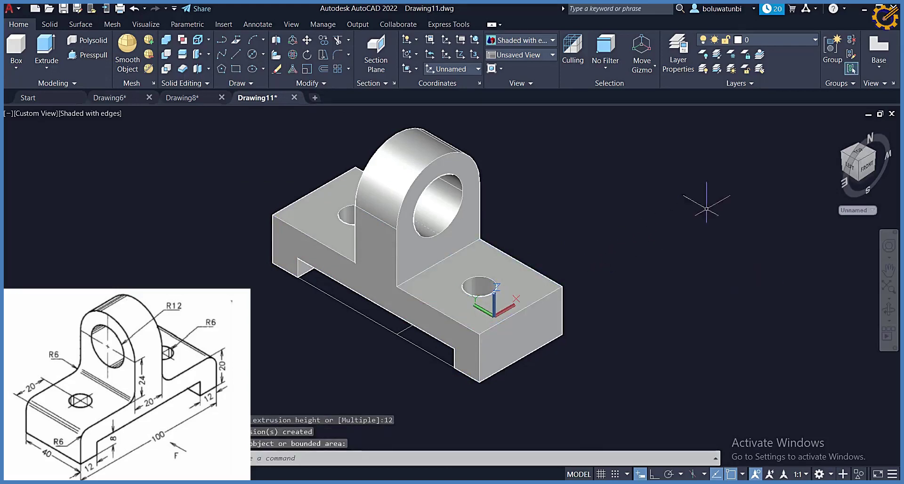
left_click(847, 159)
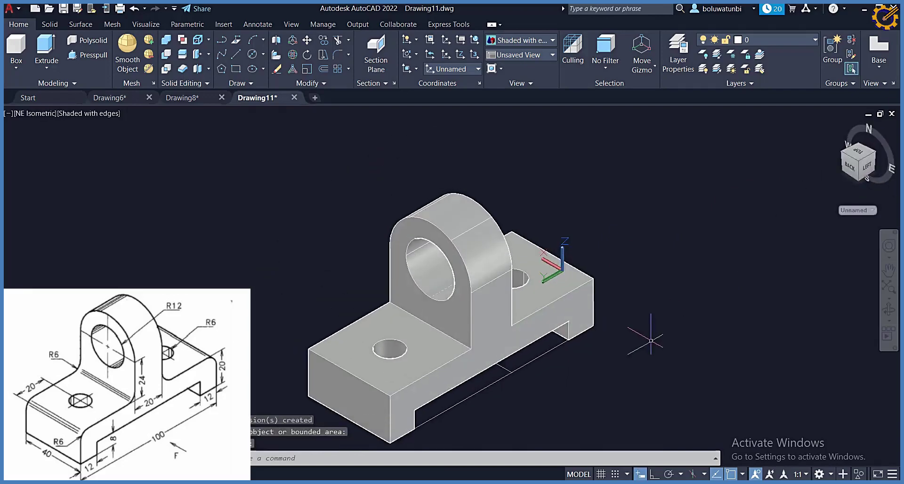
middle_click_drag(651, 339, 650, 264)
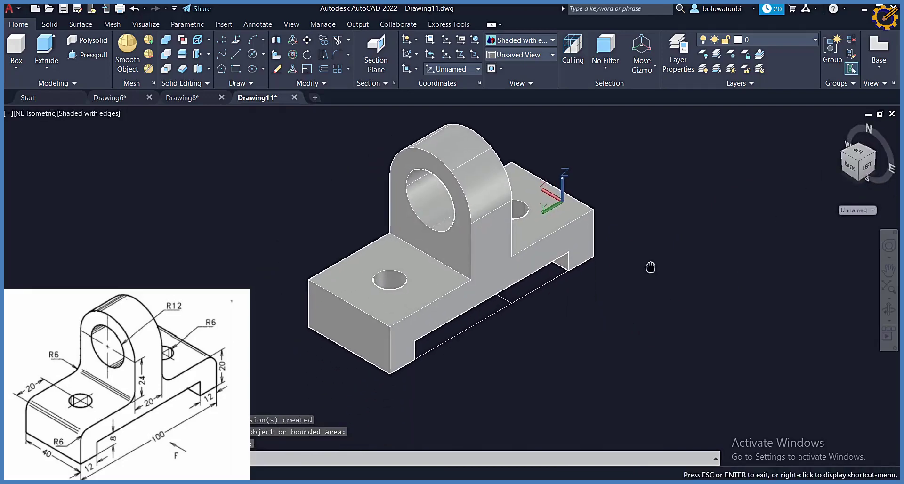
left_click(339, 56)
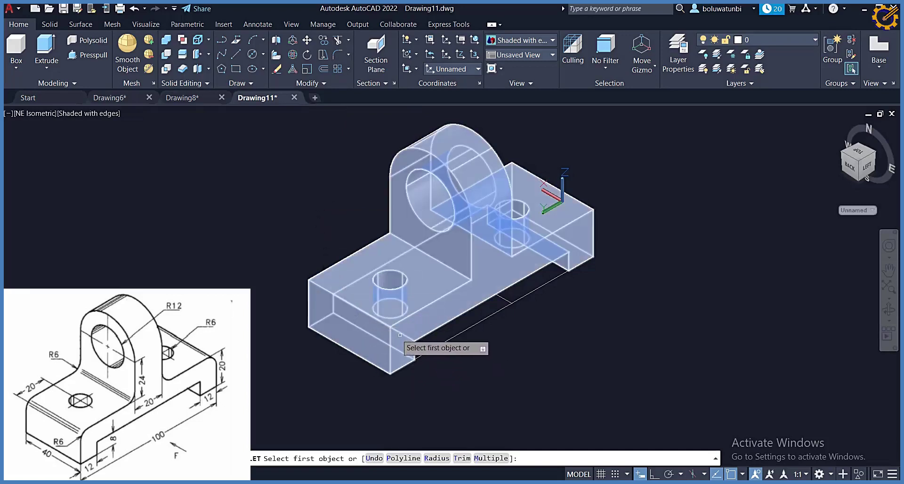
scroll(388, 326, "up", 3)
scroll(387, 326, "down", 3)
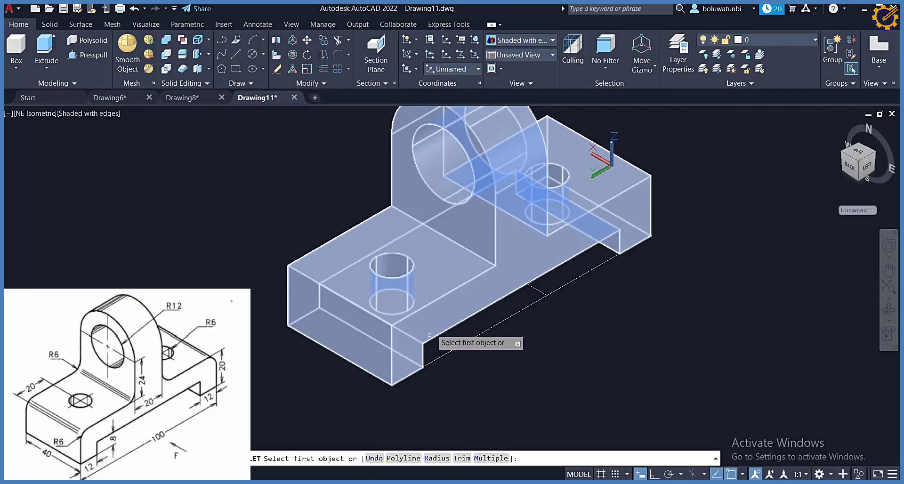
key("Escape")
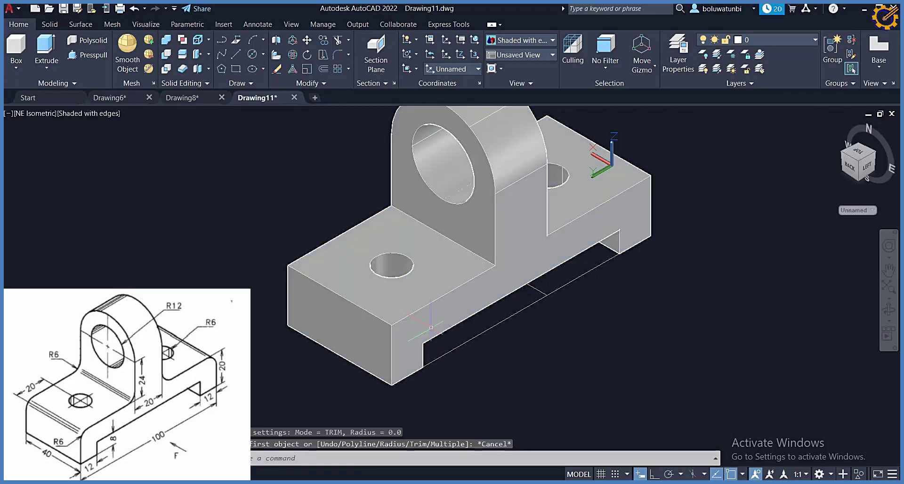
Align the UCS to the vertical end face of the near flange, accepting the default orientation.
left_click(416, 69)
left_click(418, 108)
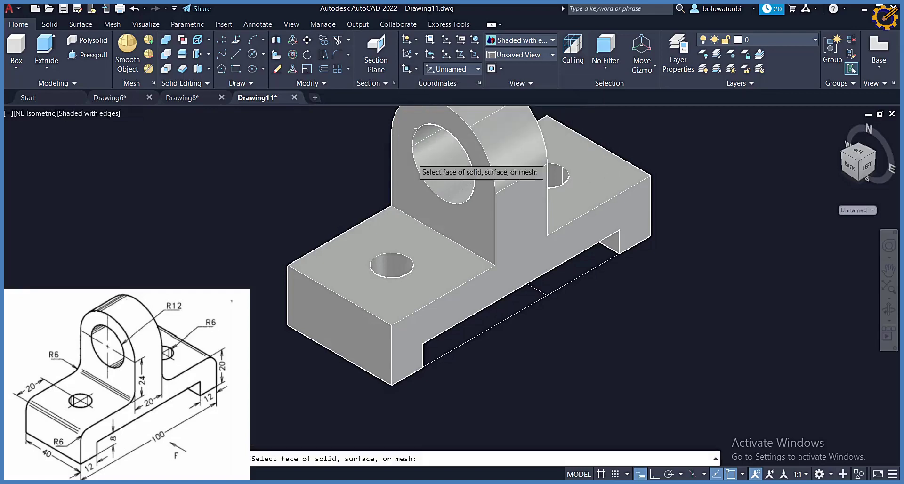
left_click(364, 340)
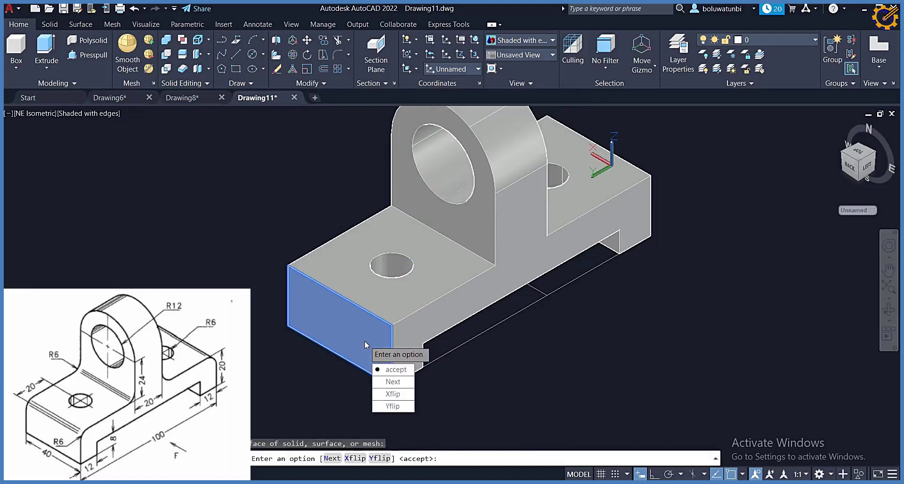
left_click(393, 370)
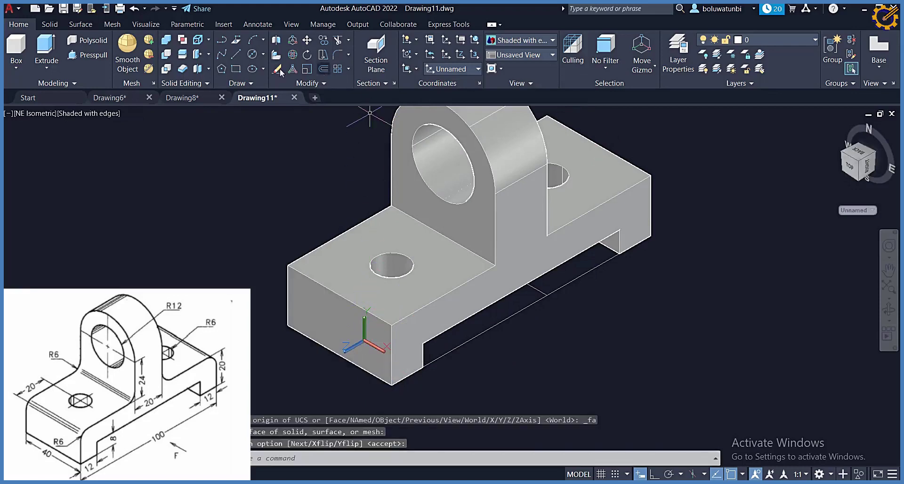
Draw a line from corner to corner along the upper edge of the near flange's end face.
left_click(339, 56)
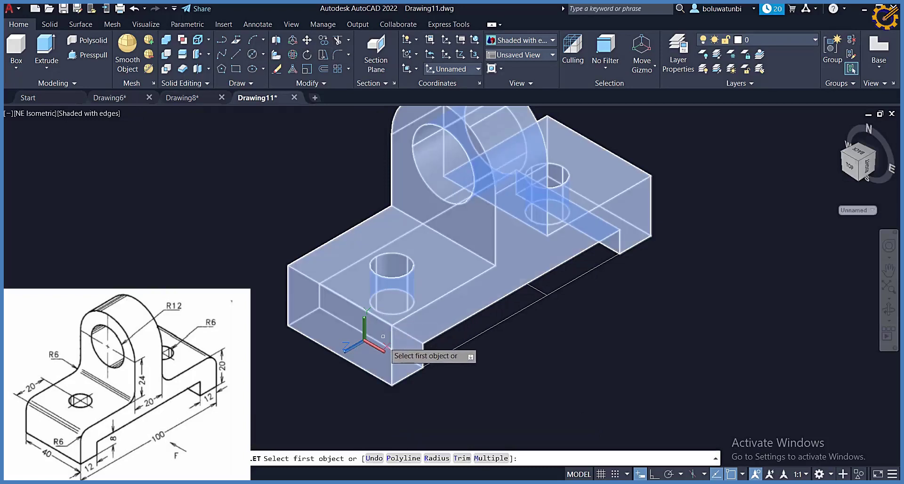
key("Escape")
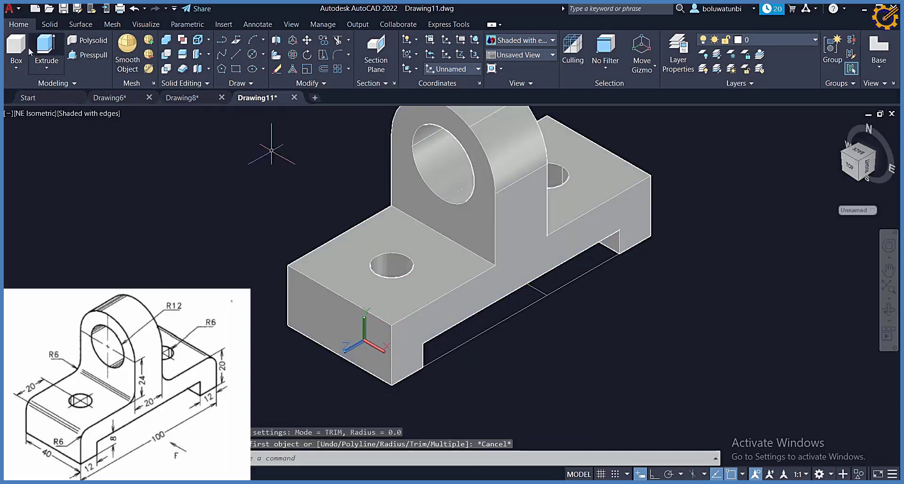
left_click(236, 55)
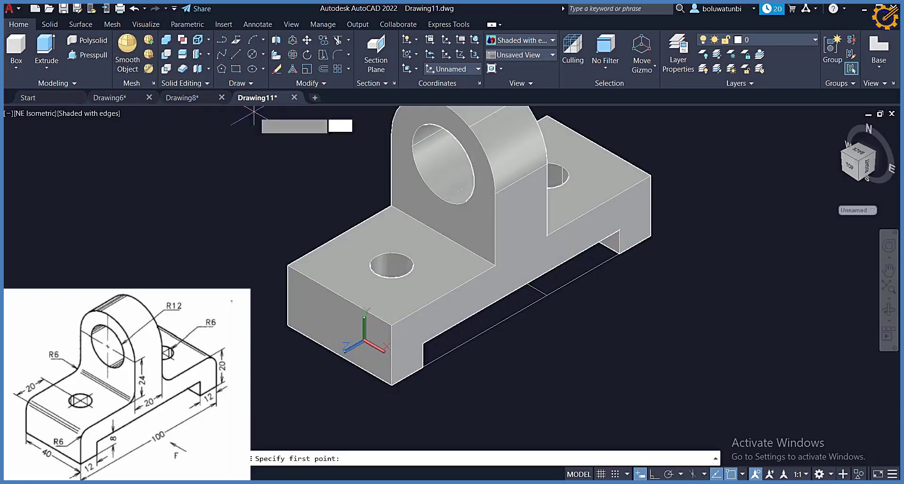
left_click(288, 265)
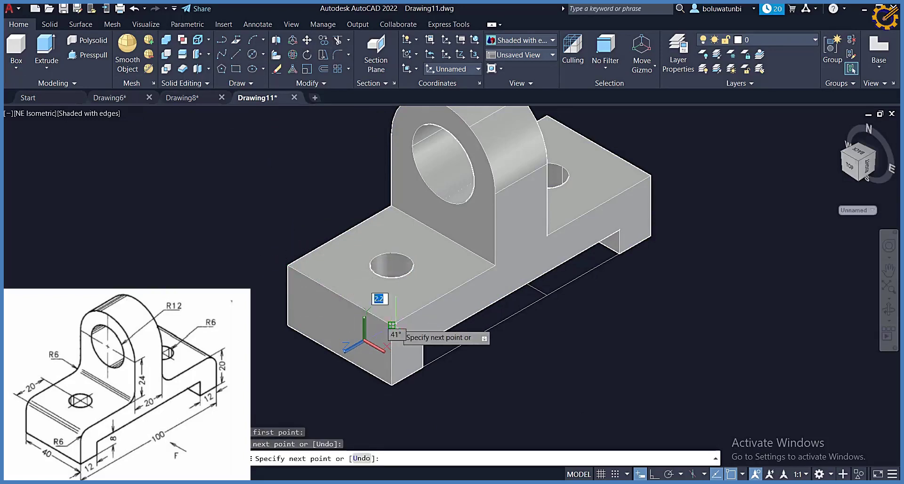
key("Escape")
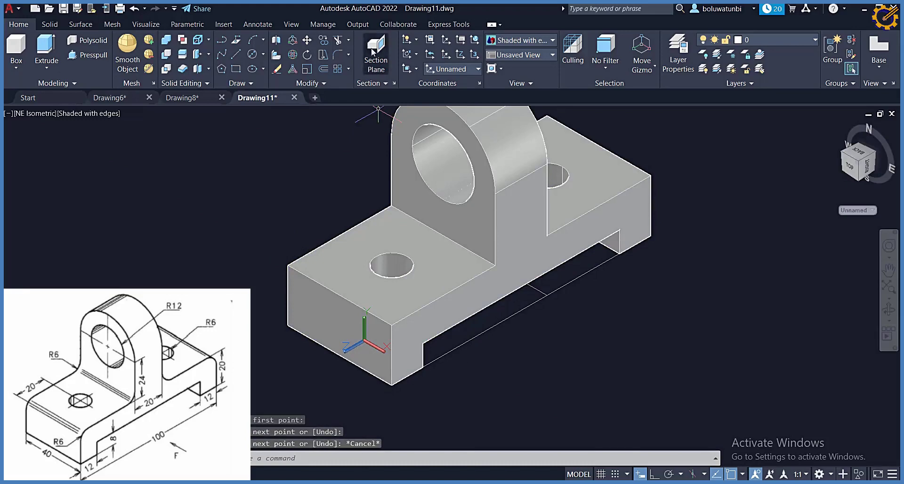
Fillet the upper outer edge of the near flange with a 6 mm radius.
left_click(336, 55)
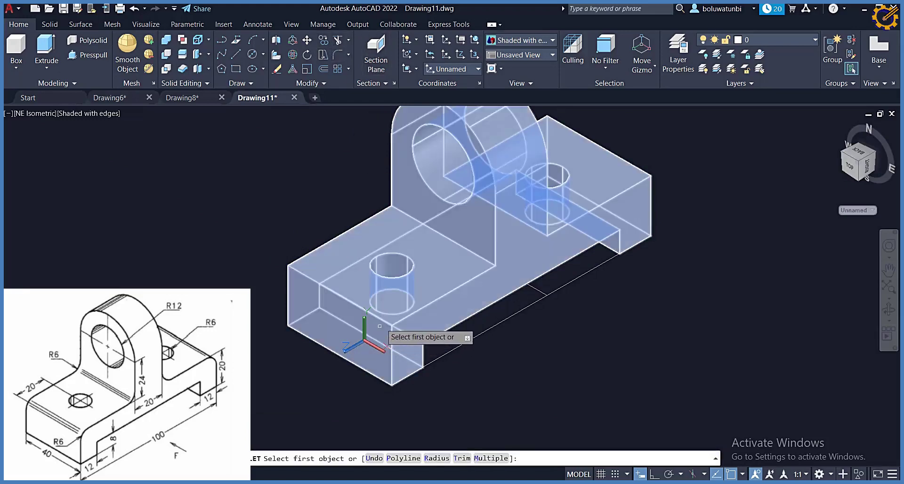
left_click(382, 320)
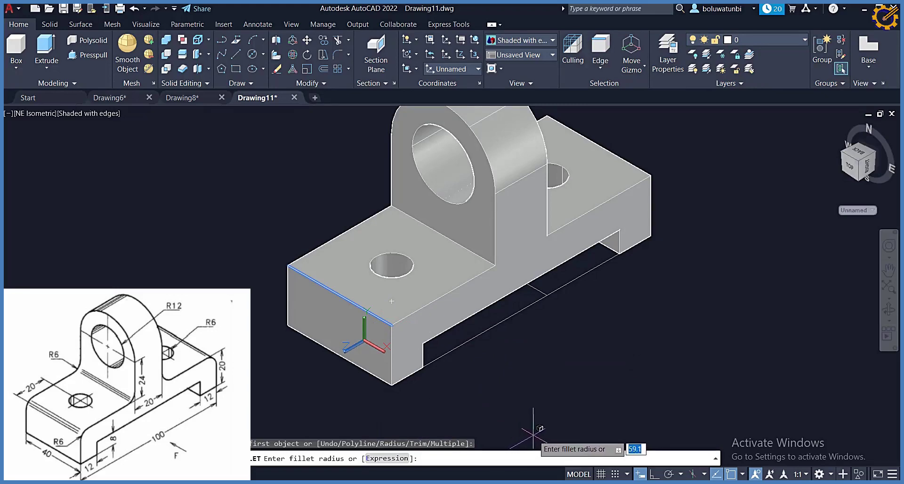
type("6")
key("Return")
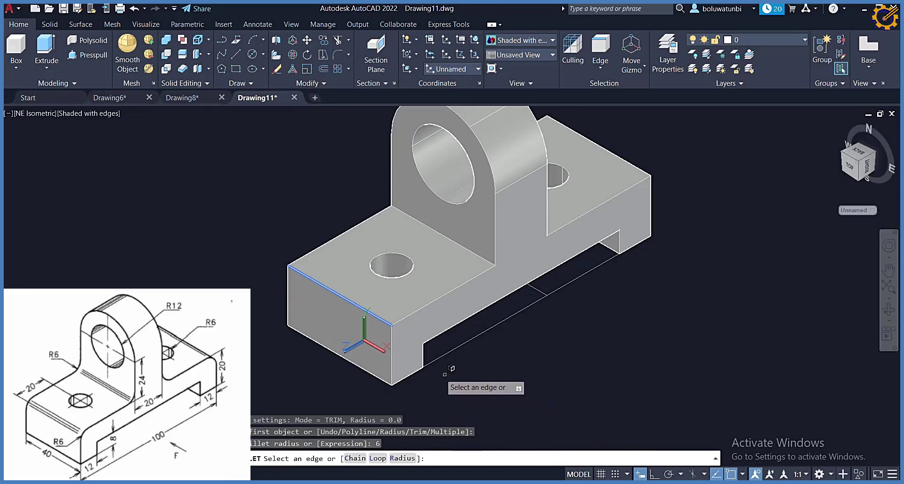
left_click(383, 320)
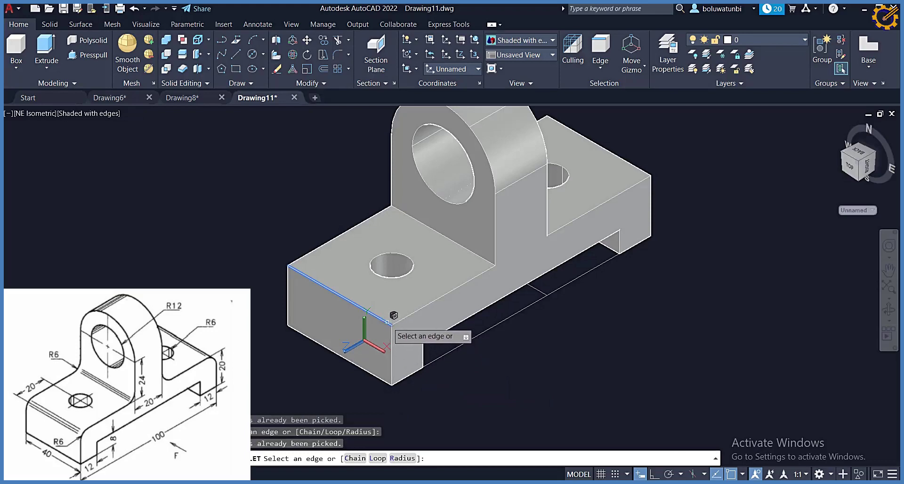
key("Return")
key("Return")
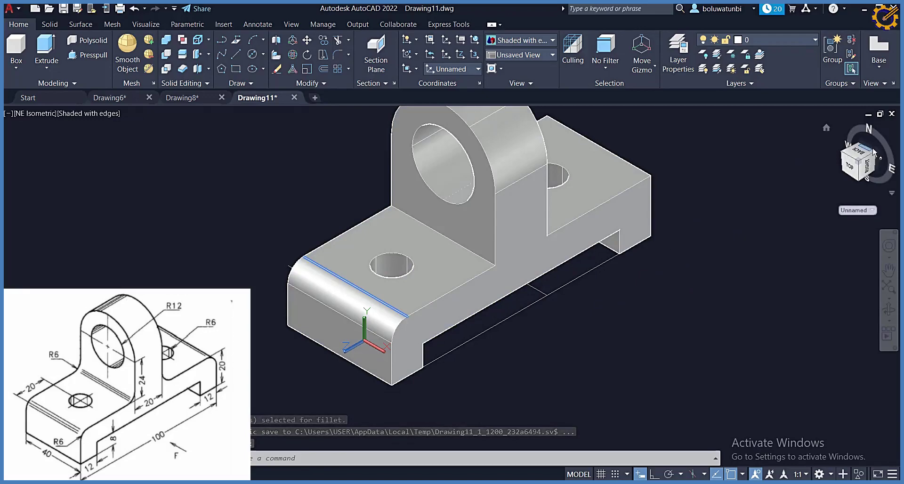
Draw a line from corner to corner along the upper outer edge of the opposite, unrounded flange.
left_click_drag(874, 150, 709, 279)
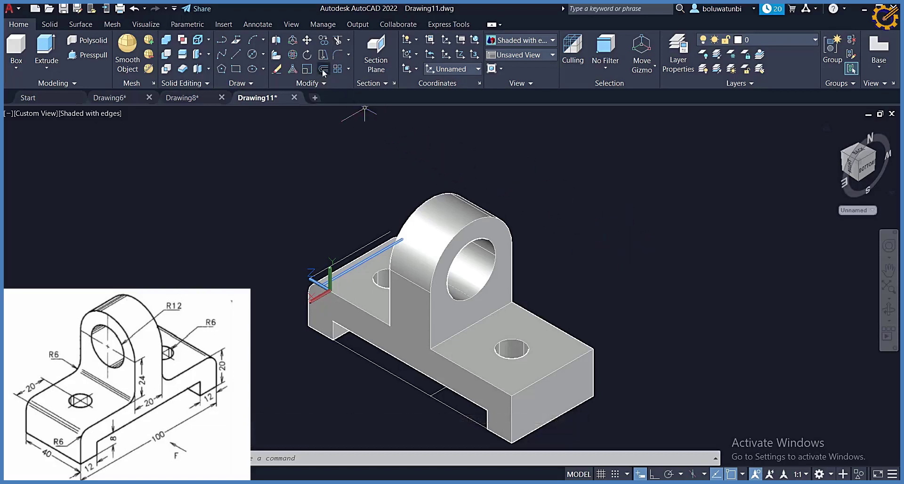
left_click(243, 50)
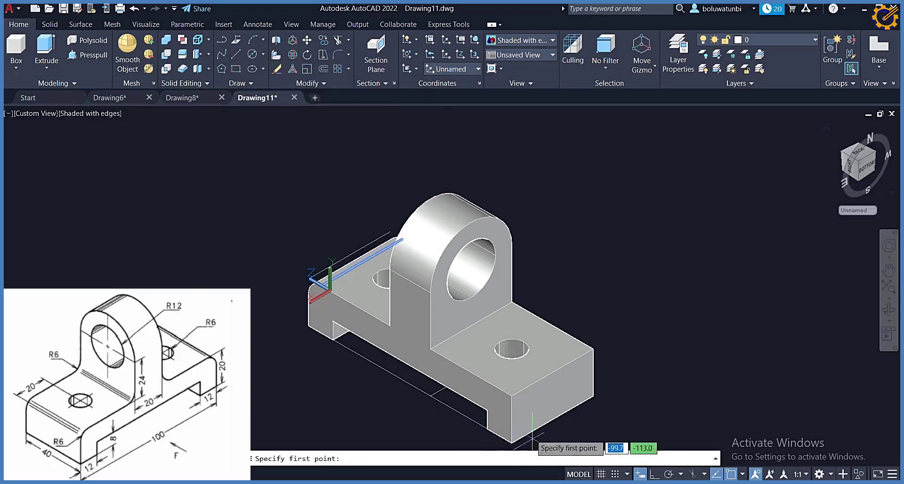
left_click(511, 396)
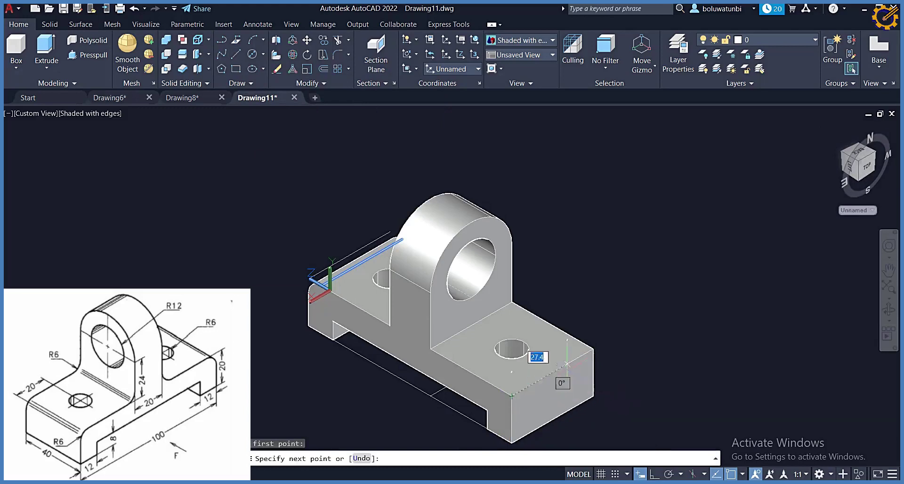
left_click(592, 348)
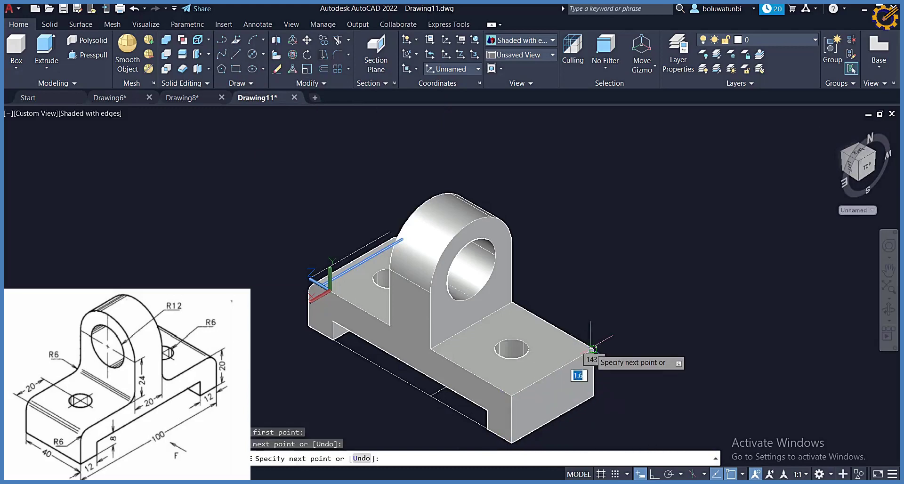
Fillet the upper outer edge of the opposite flange, accepting the 6 mm radius.
left_click(340, 53)
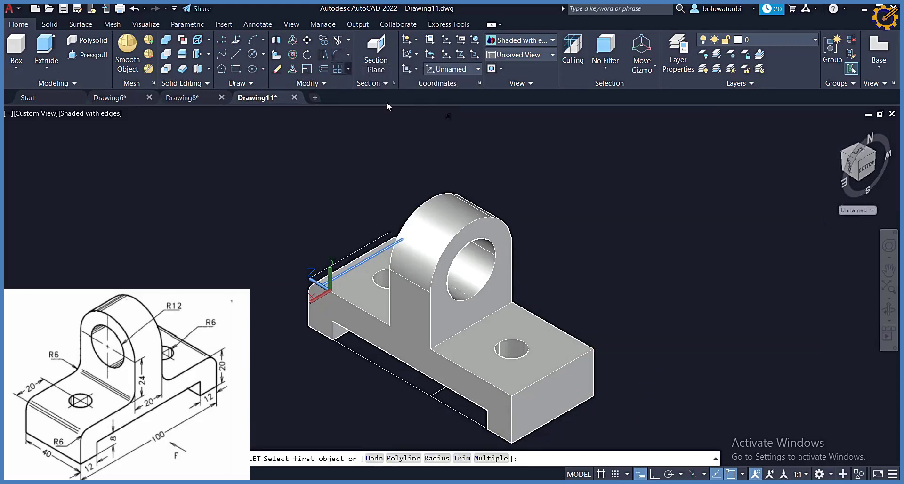
left_click(575, 359)
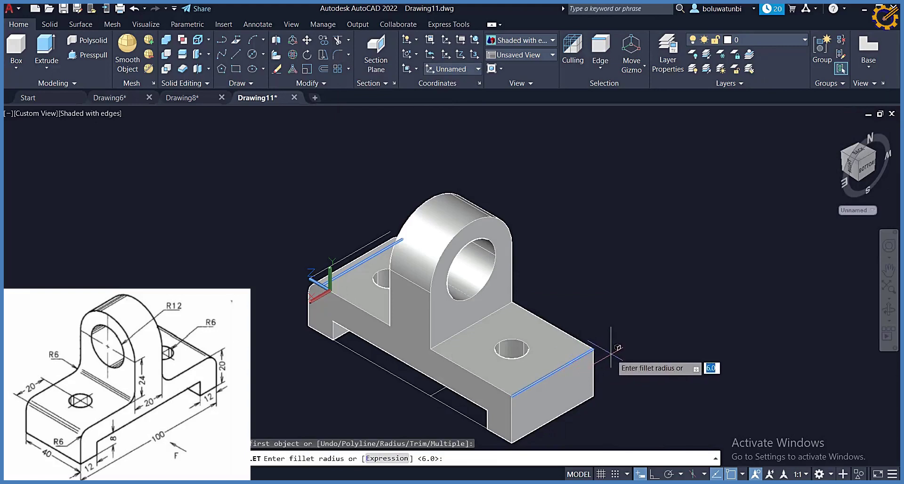
key("Return")
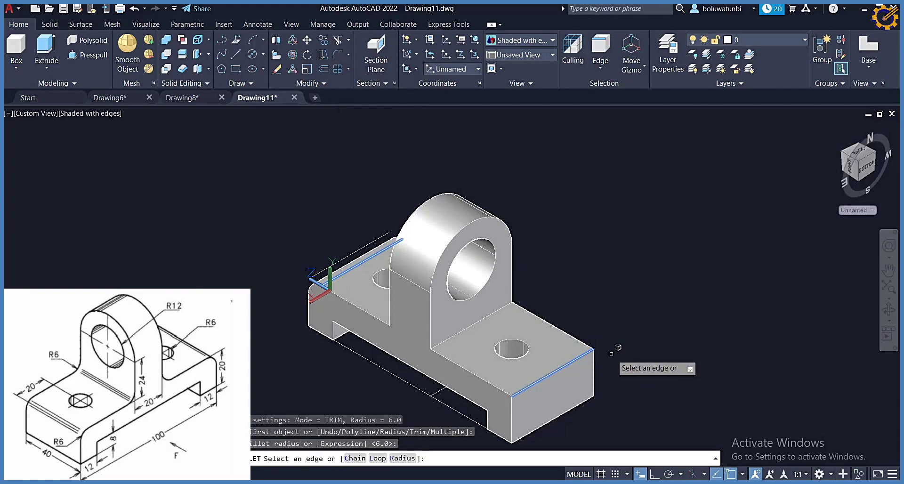
left_click(575, 358)
key("Return")
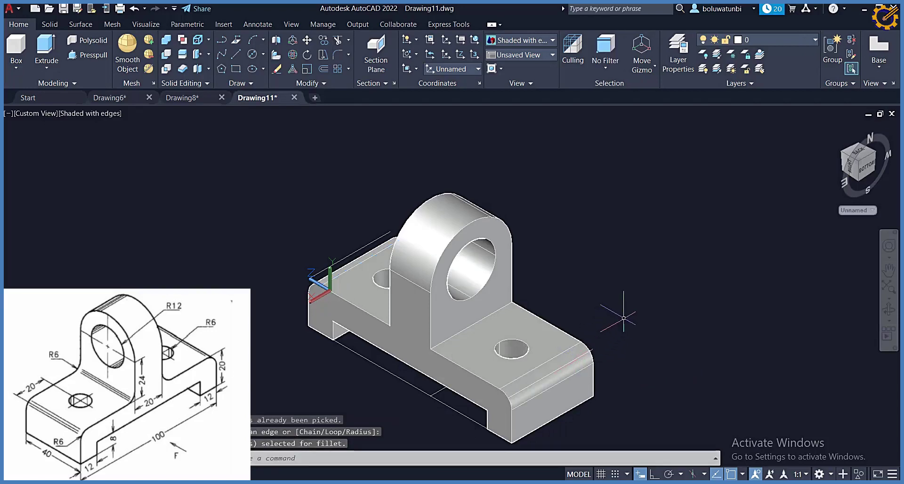
Try to fillet the inner corner where the upright meets the newly rounded flange with a 6 mm radius.
left_click(408, 235, "ctrl")
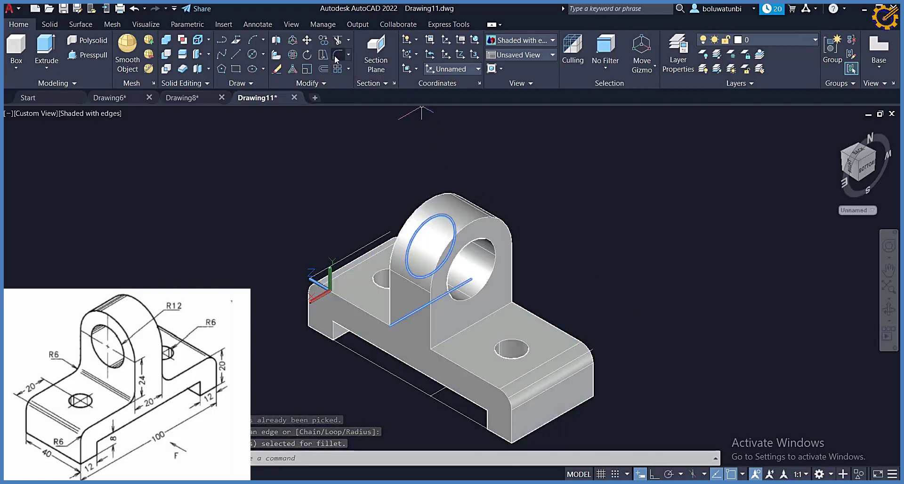
left_click(338, 54)
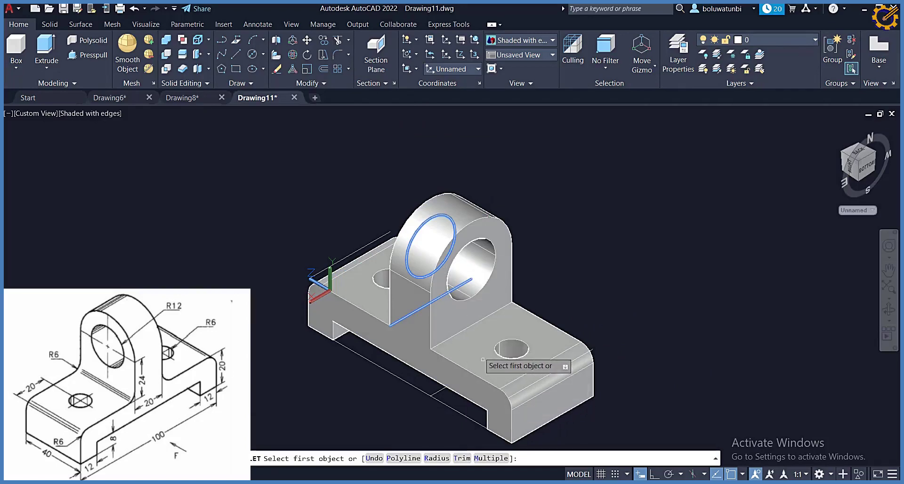
scroll(475, 350, "up", 2)
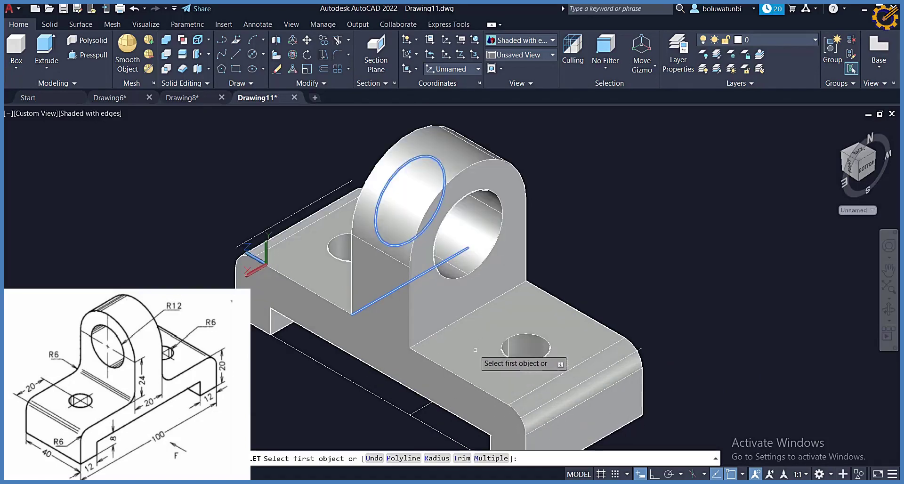
left_click(445, 326)
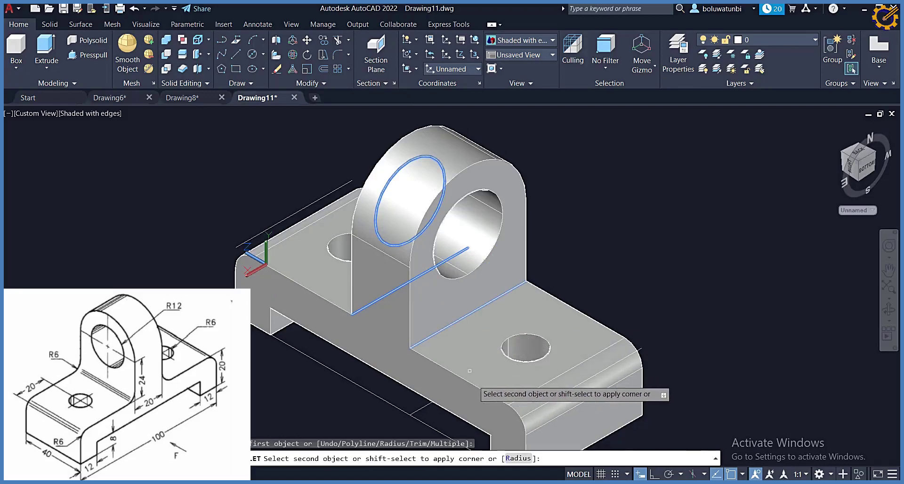
left_click(518, 458)
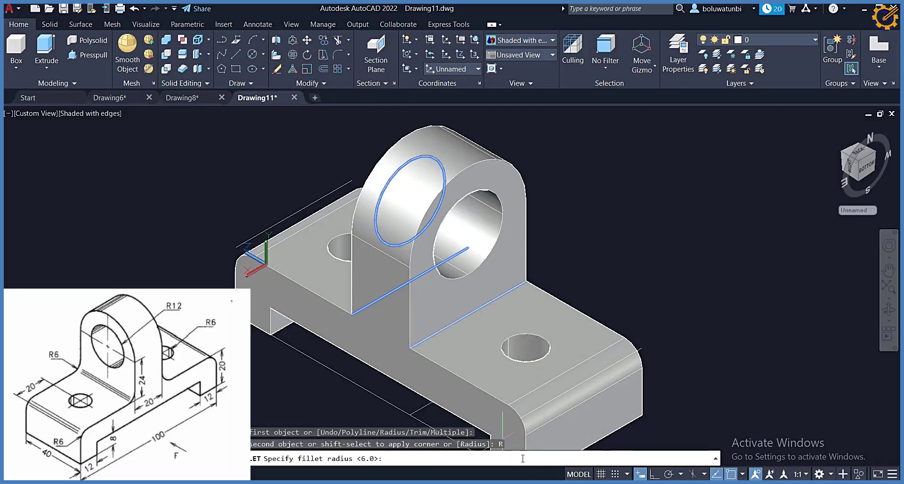
type("6")
key("Return")
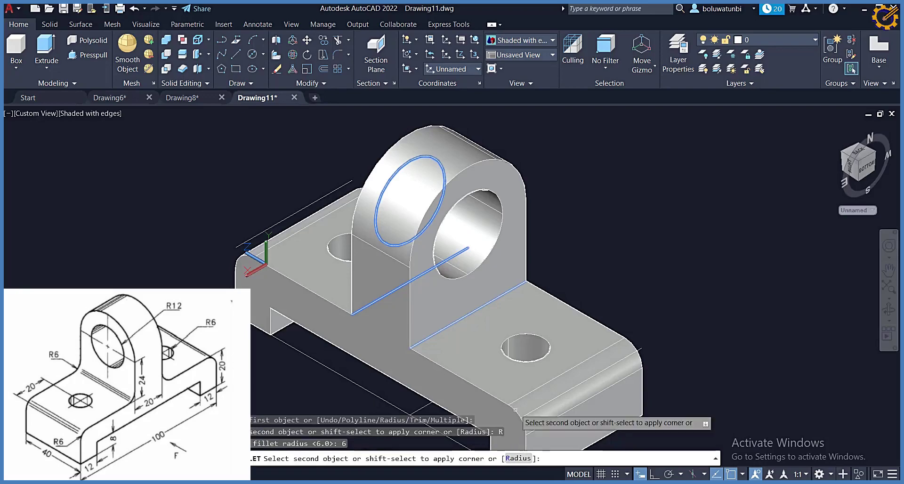
left_click(455, 321)
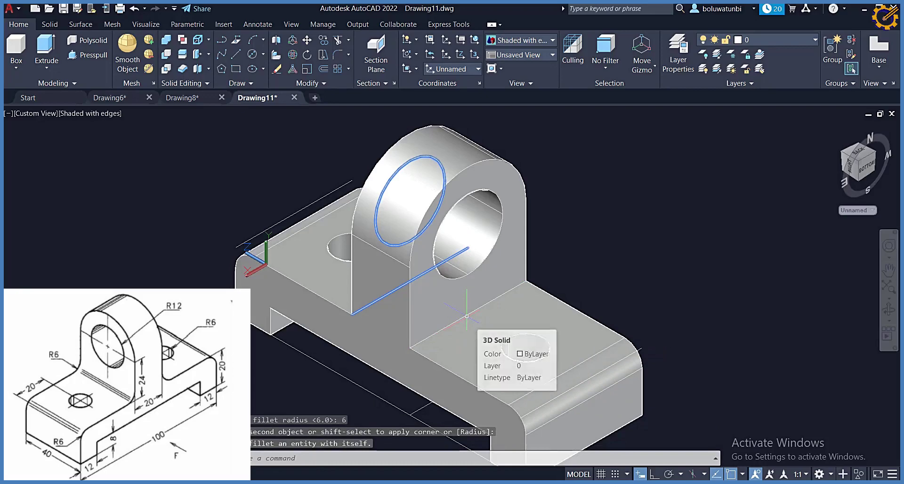
key("Escape")
key("Escape")
key("Escape")
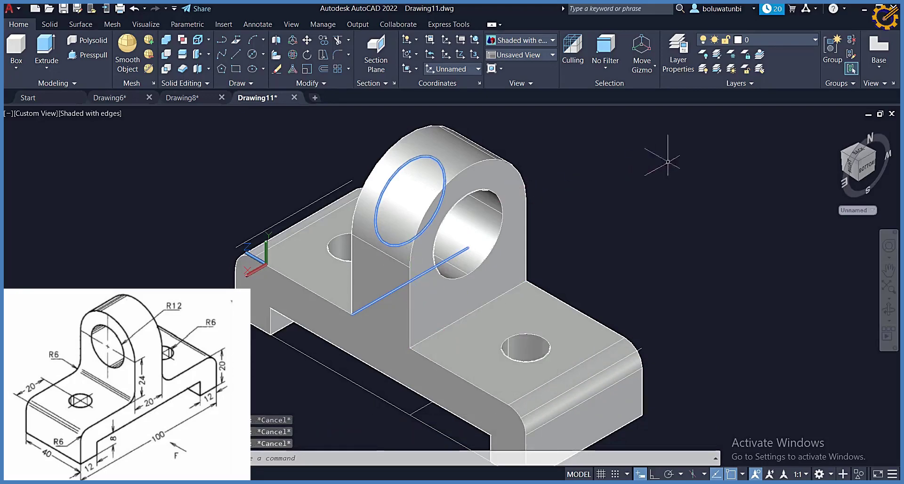
Return to the NE isometric view and clear the selection of the leftover highlighted edges.
left_click(843, 151)
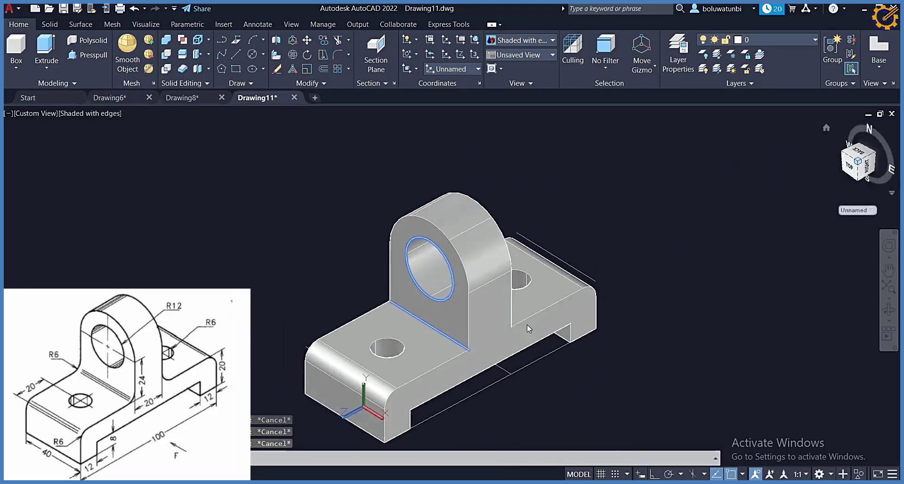
left_click(455, 282)
key("Escape")
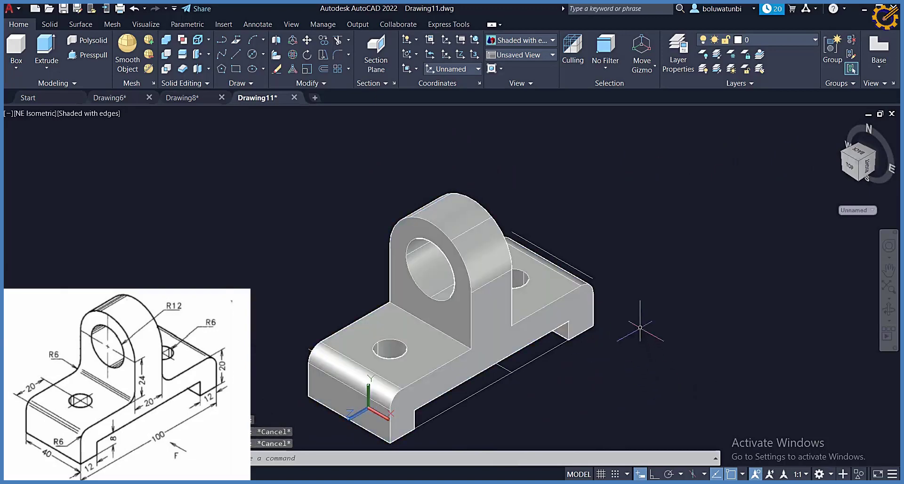
key("Escape")
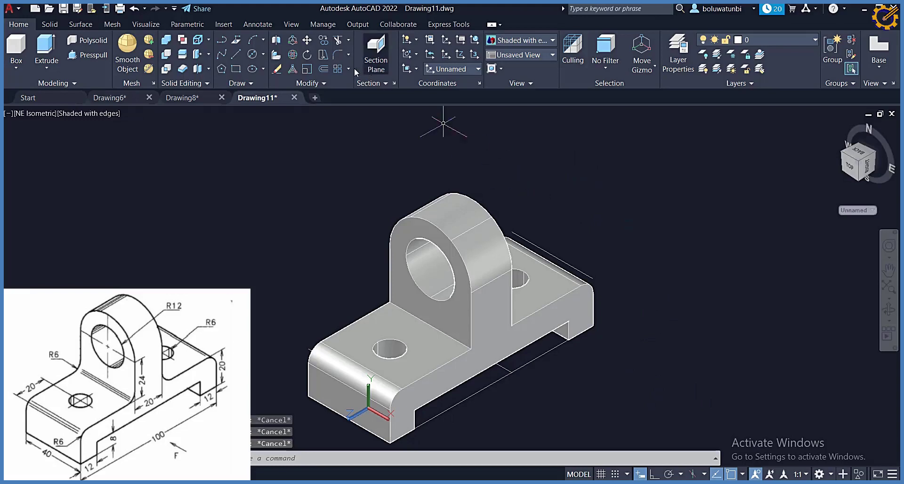
left_click(338, 56)
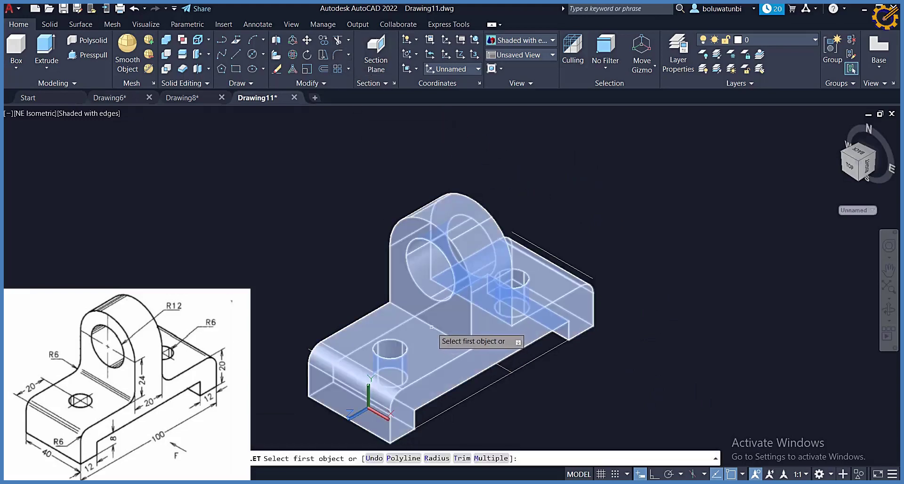
scroll(431, 326, "up", 3)
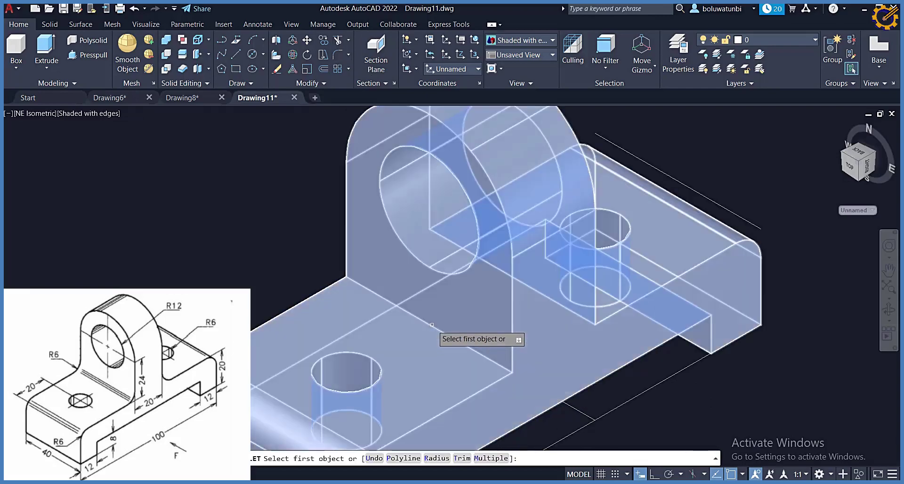
key("Escape")
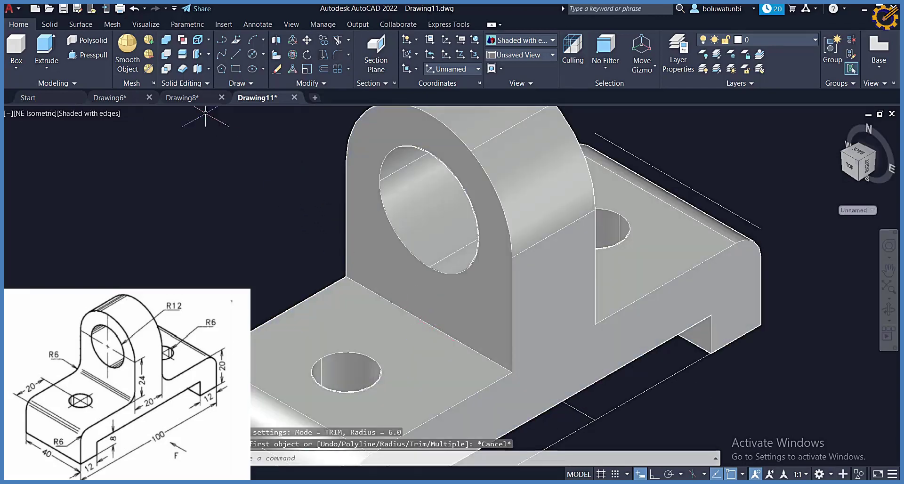
Draw a line from corner to corner along the inner edge where the upright meets the near flange.
left_click(236, 54)
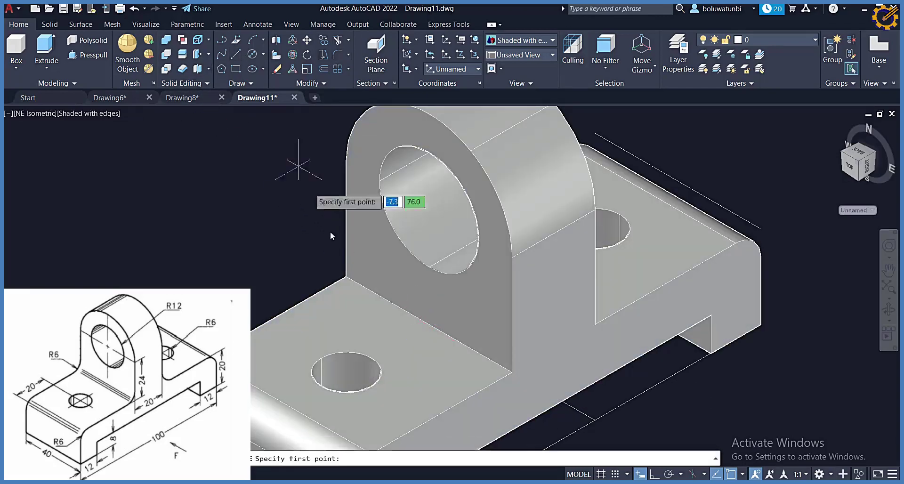
left_click(346, 277)
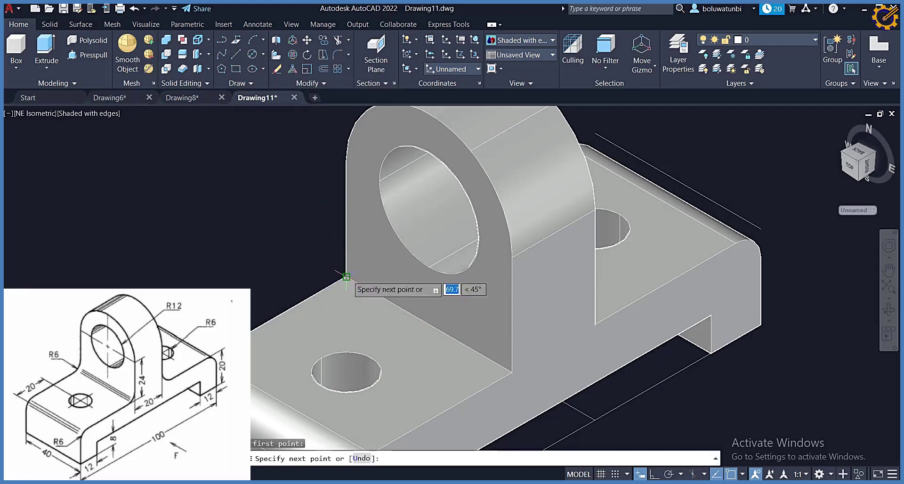
left_click(511, 372)
key("Escape")
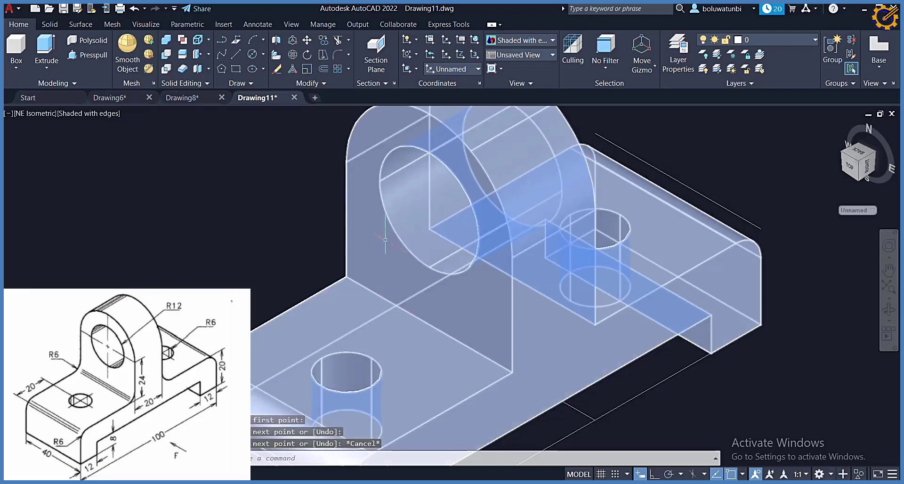
Fillet the inner edge where the upright meets the near flange with the 6 mm radius, and clear the leftover highlighted arc.
left_click(334, 56)
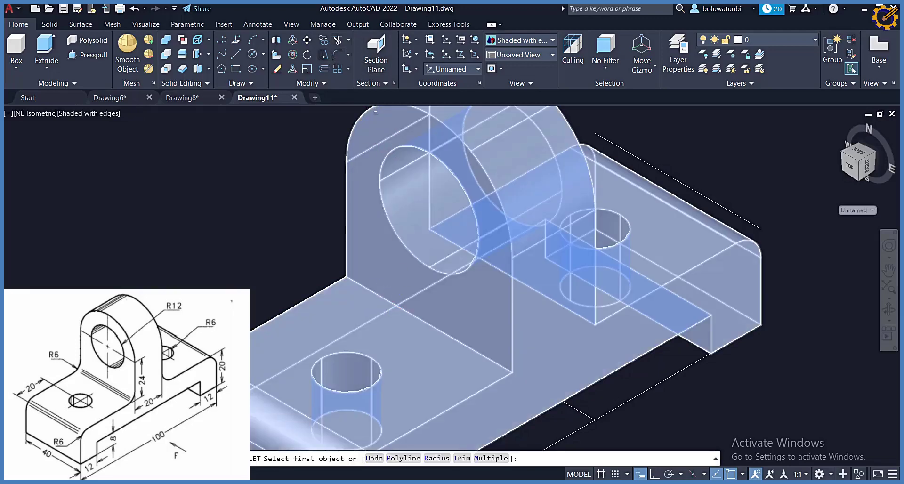
scroll(423, 331, "up", 4)
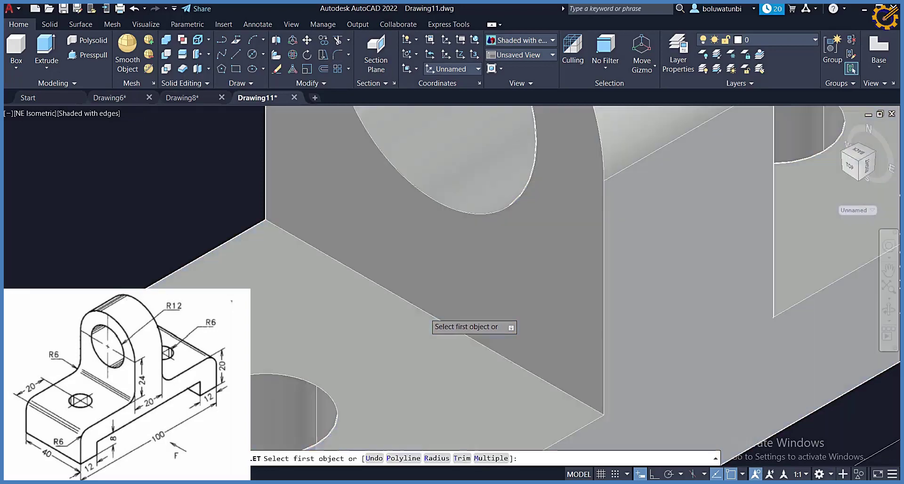
left_click(425, 310)
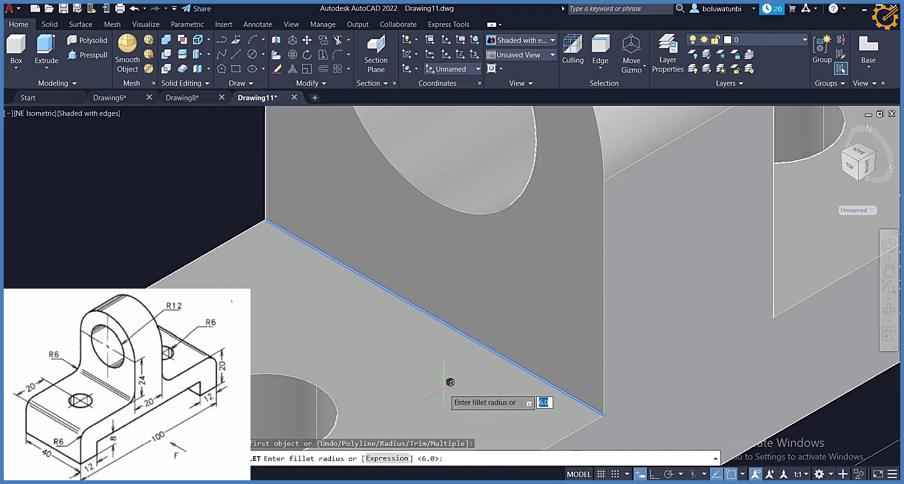
key("Return")
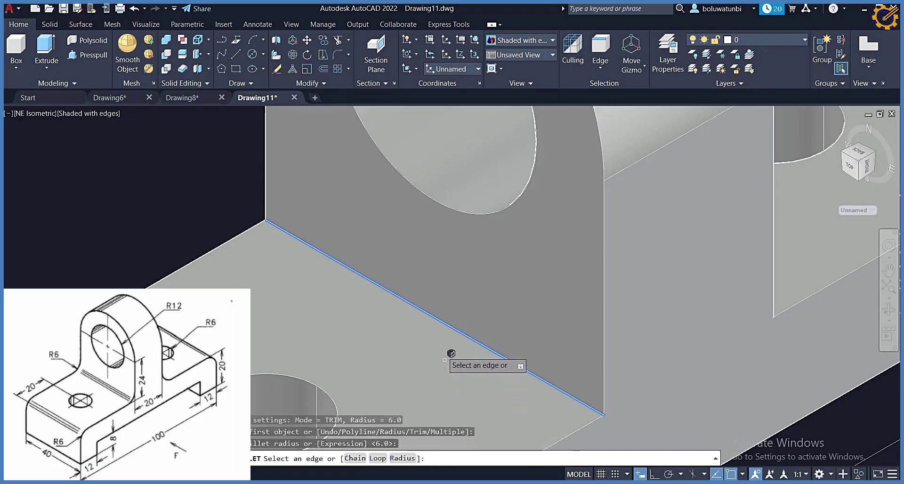
left_click(434, 318)
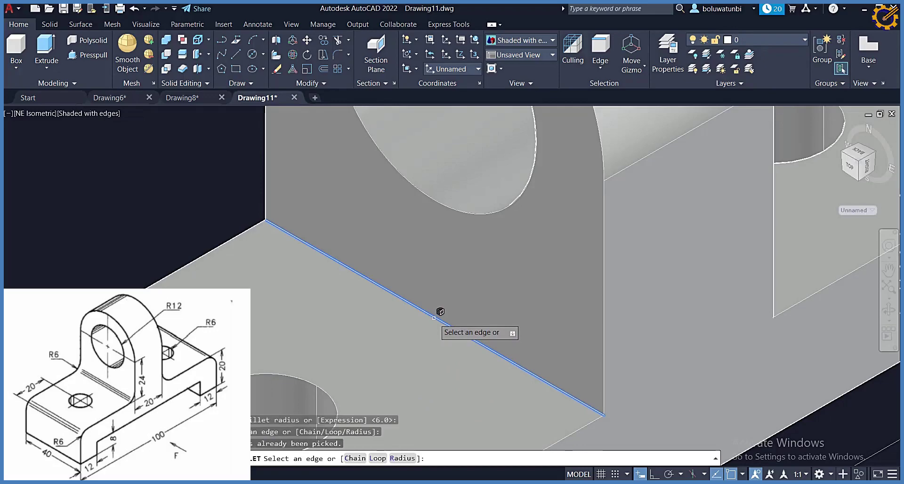
key("Return")
scroll(434, 317, "down", 5)
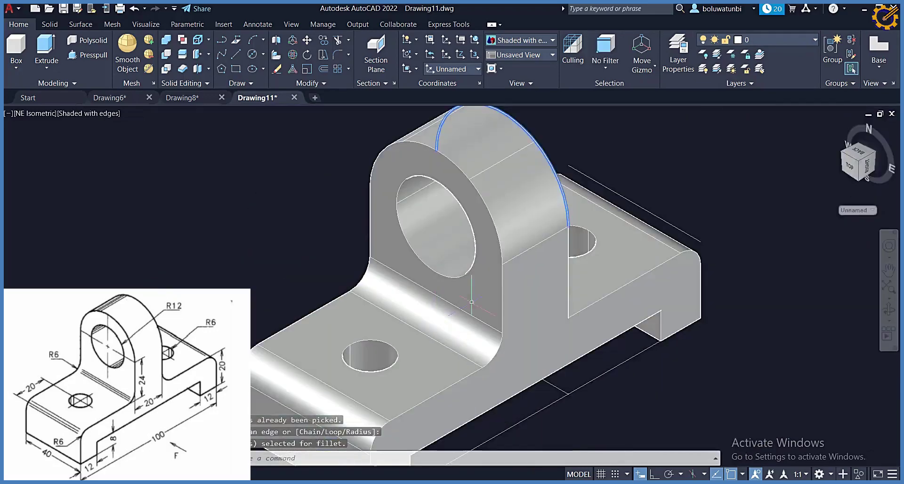
key("Escape")
key("Escape")
key("Escape")
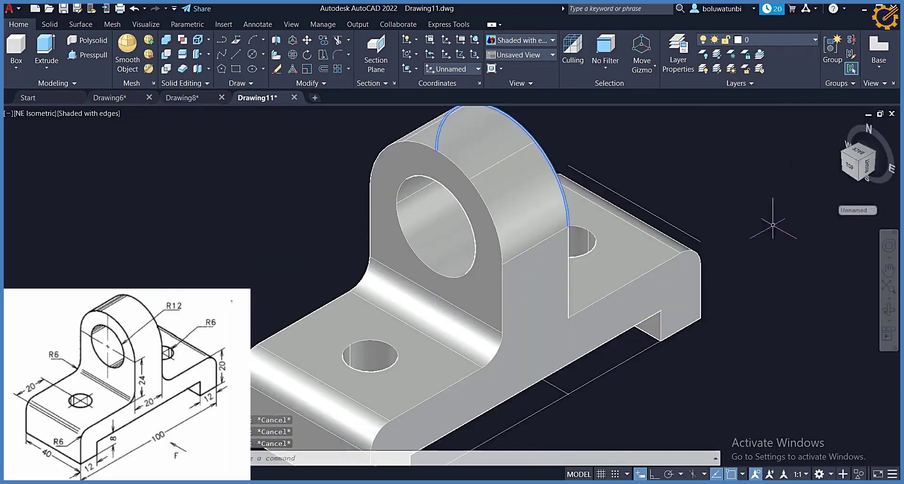
left_click(631, 286)
key("Escape")
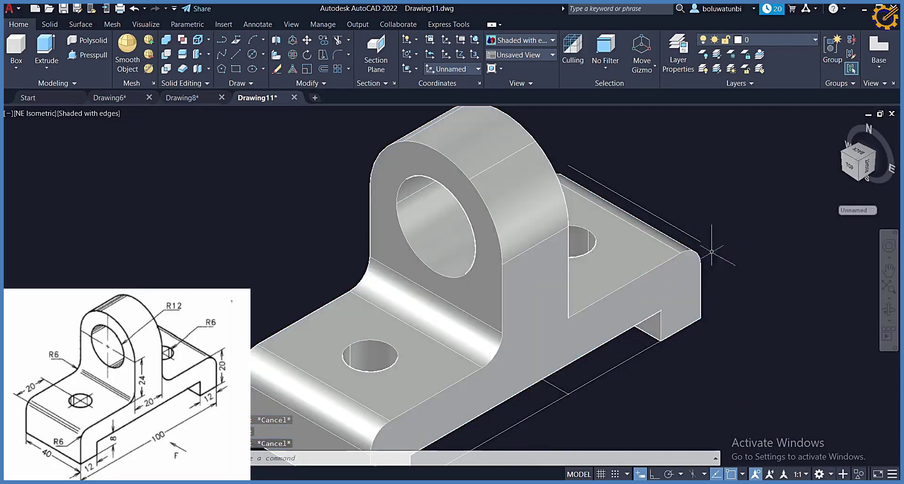
With Ortho on, draw a 40 mm line along the inner edge where the upright meets the opposite flange.
left_click_drag(873, 154, 868, 163)
scroll(544, 278, "up", 5)
left_click_drag(544, 278, 550, 252)
key("Escape")
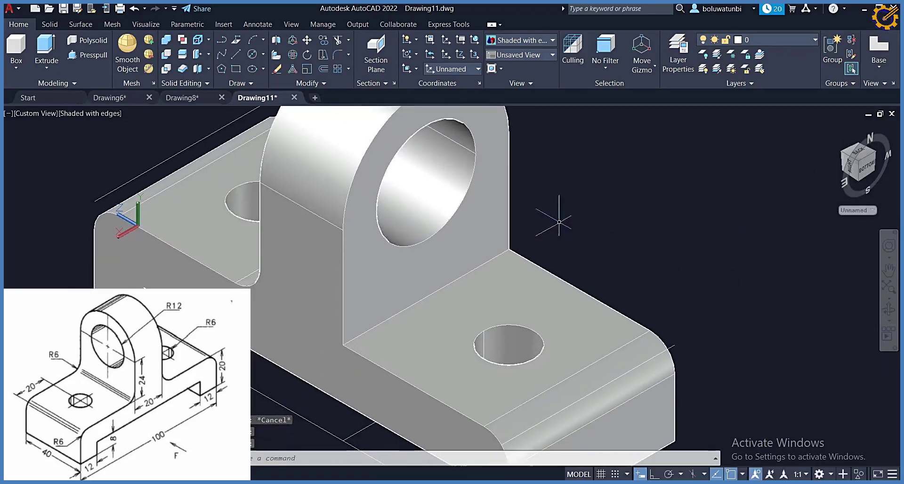
left_click(356, 140)
left_click(237, 54)
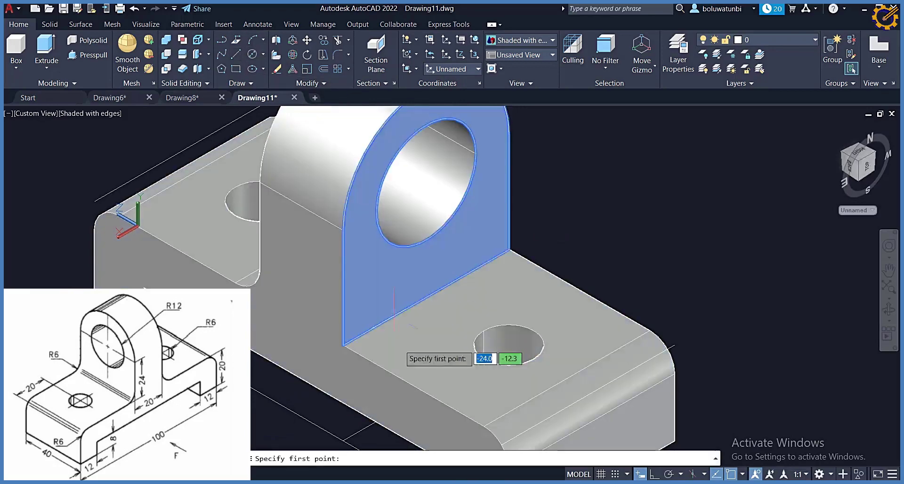
left_click(343, 345)
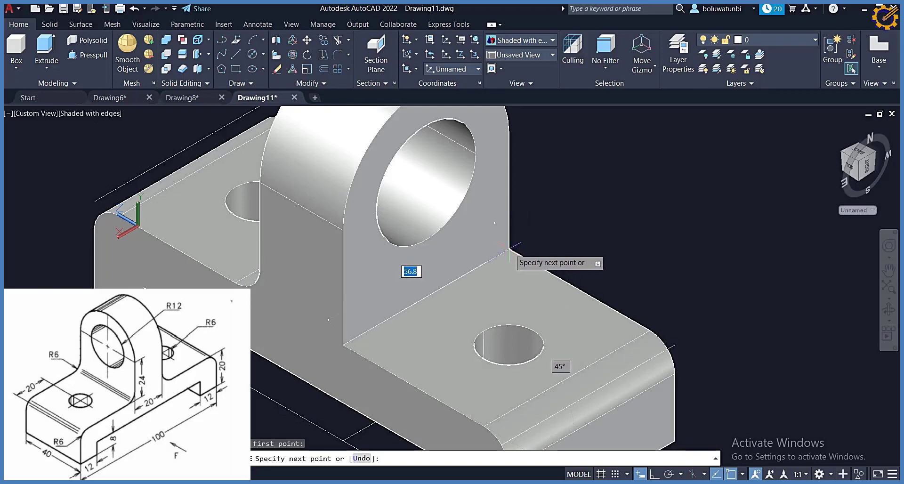
scroll(508, 250, "up", 2)
scroll(503, 254, "up", 3)
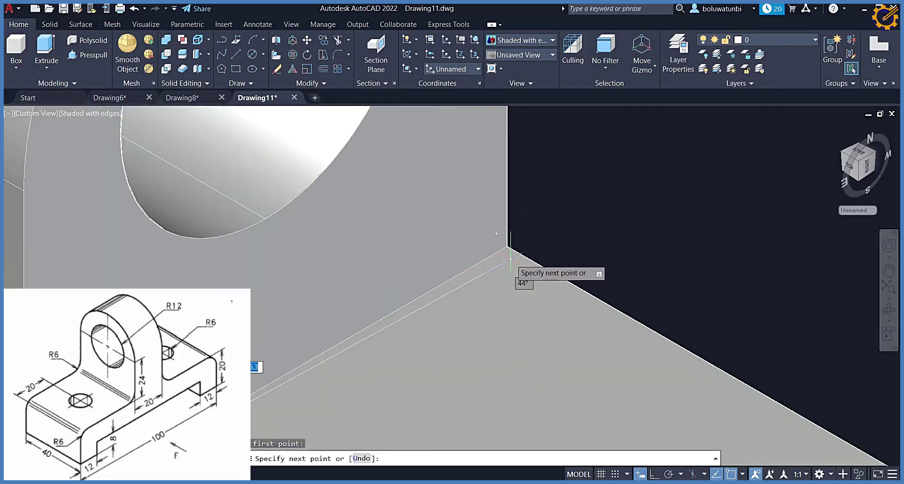
scroll(498, 261, "down", 2)
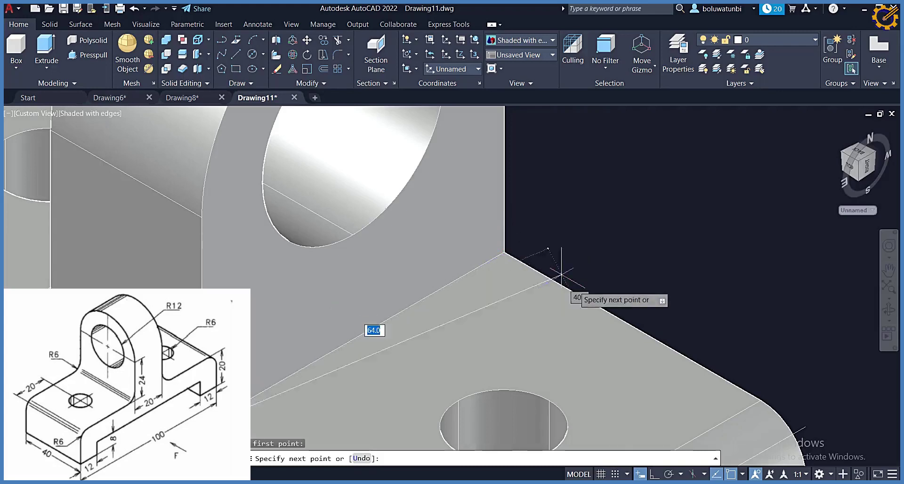
key("F8")
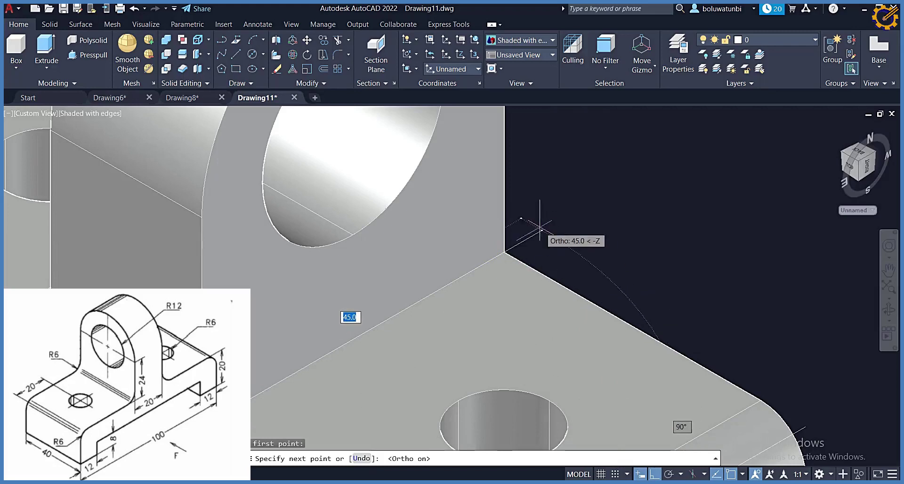
type("4")
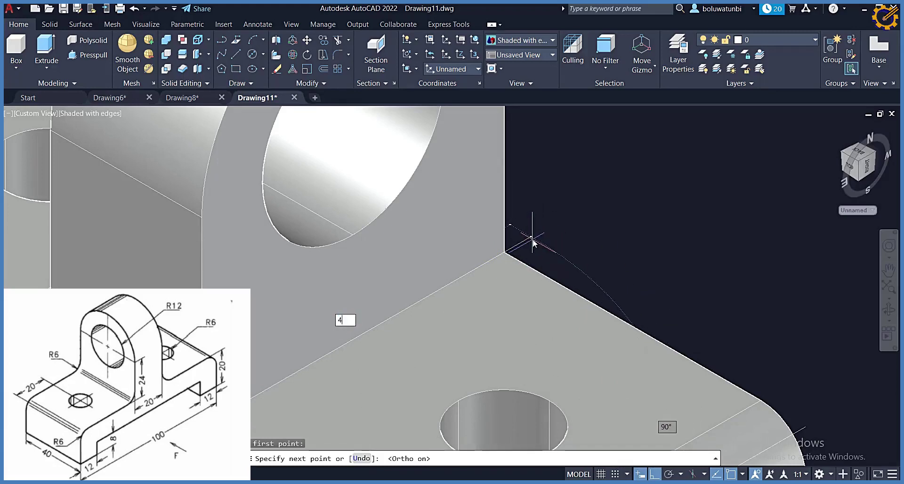
type("0")
key("Return")
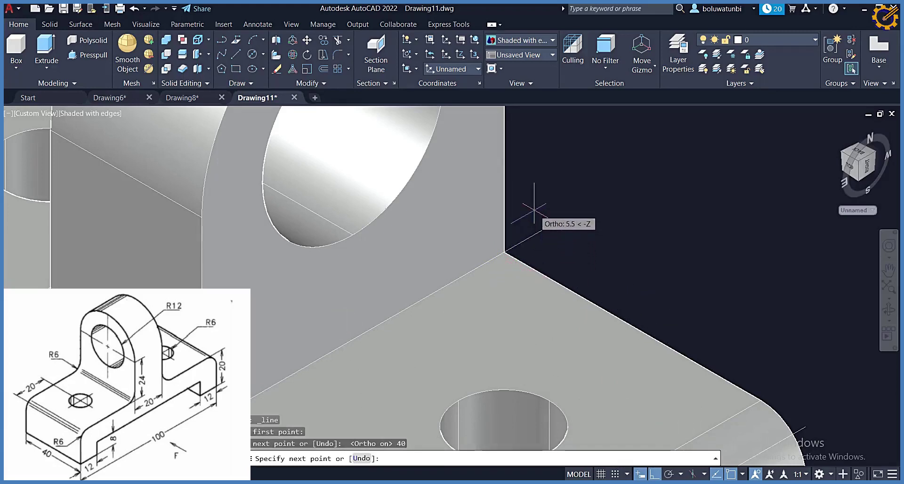
key("Escape")
Fillet the inner edge where the upright meets the opposite flange, accepting the 6 mm radius.
key("ctrl+a")
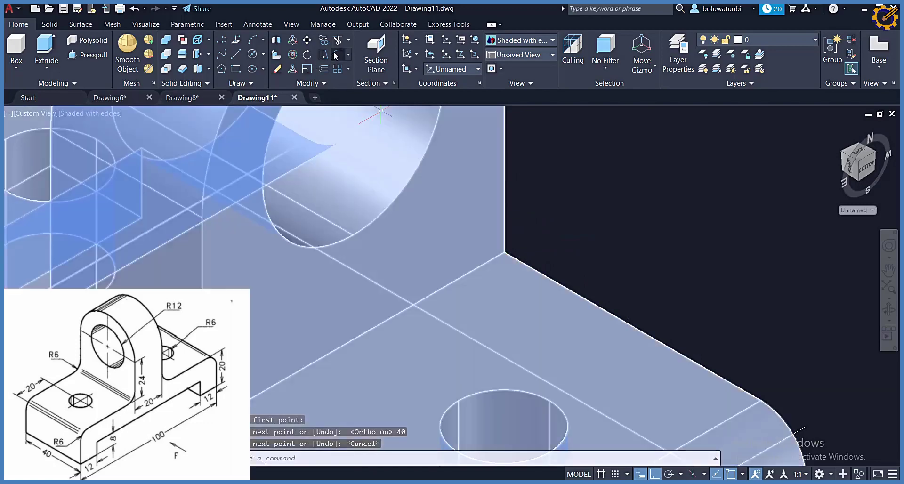
left_click(335, 56)
scroll(537, 245, "up", 2)
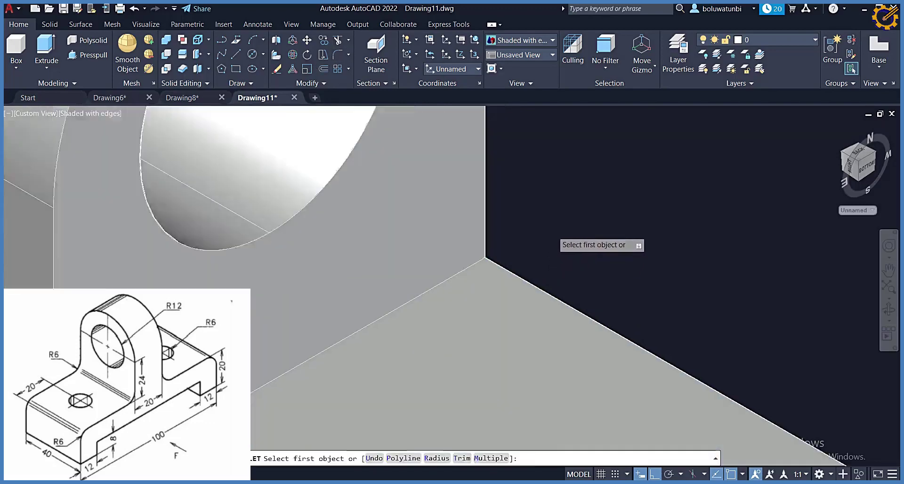
scroll(551, 231, "down", 4)
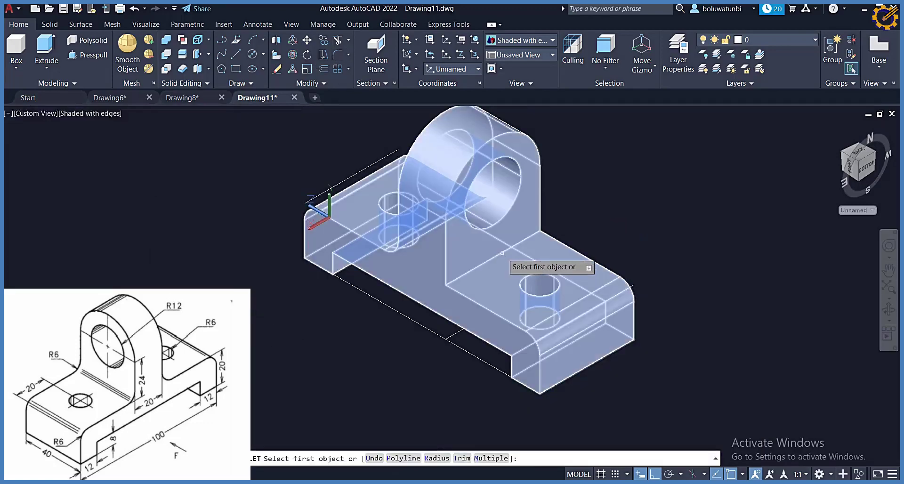
left_click(502, 253)
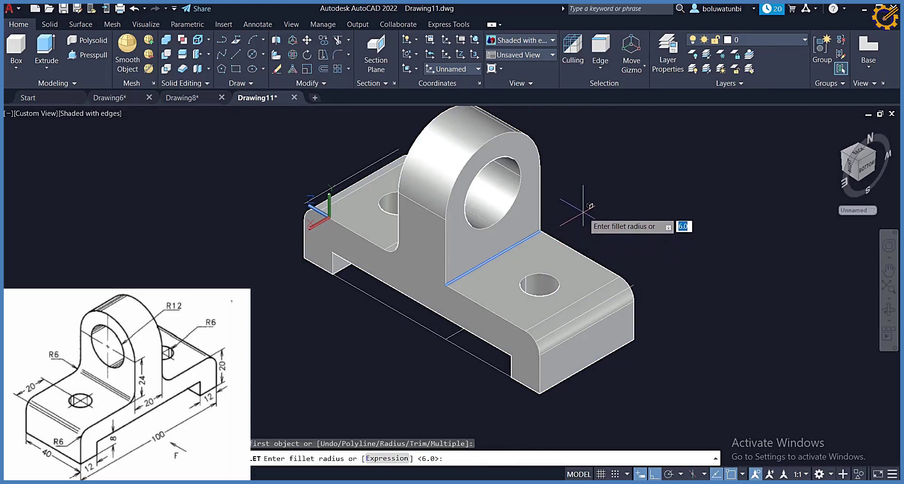
key("Return")
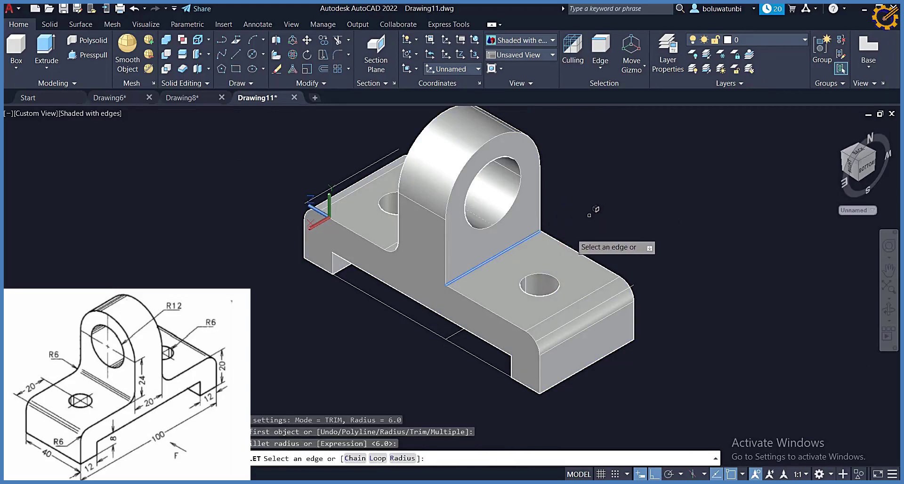
left_click(519, 241)
key("Return")
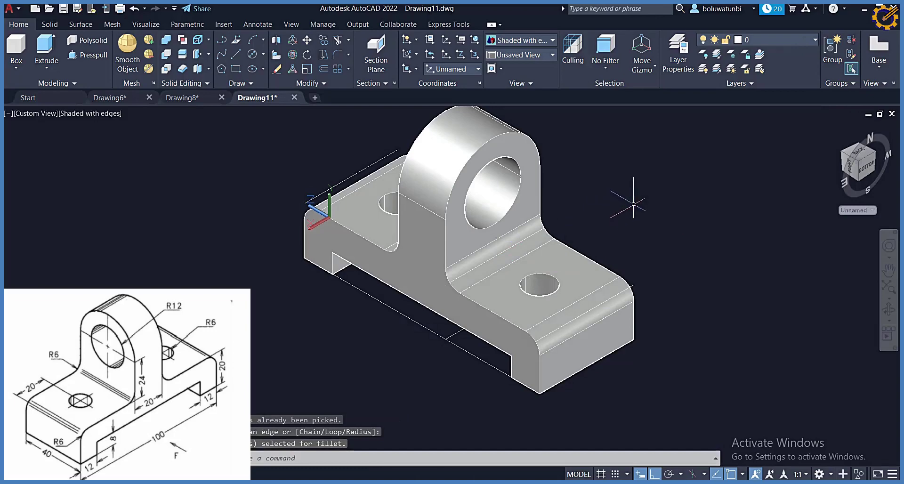
key("Escape")
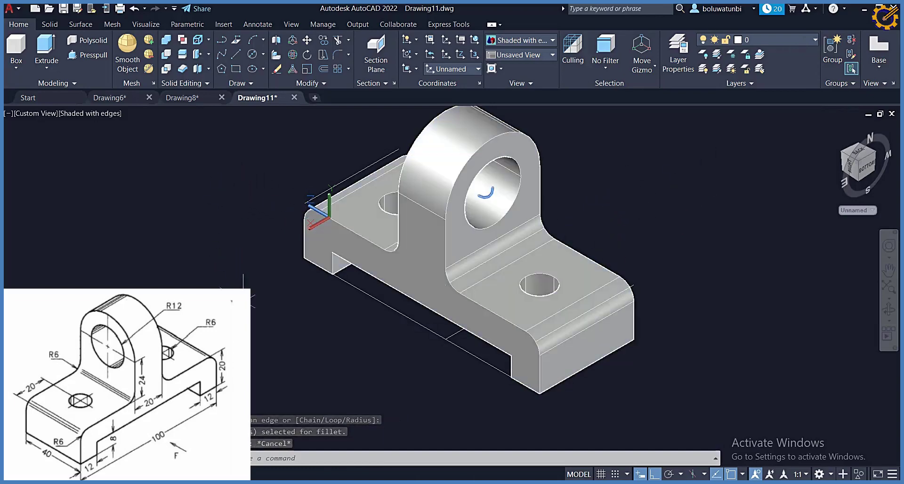
Try to union the bracket solid with all the construction geometry around it.
left_click(557, 429)
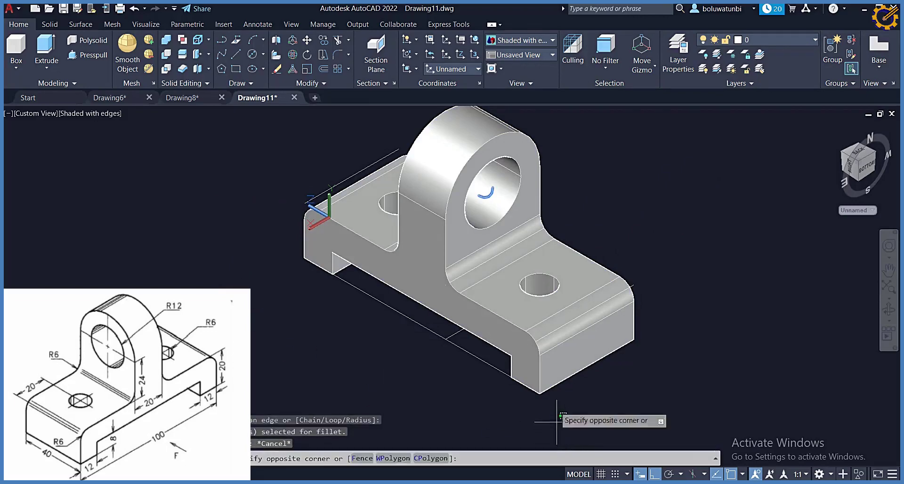
left_click(301, 124)
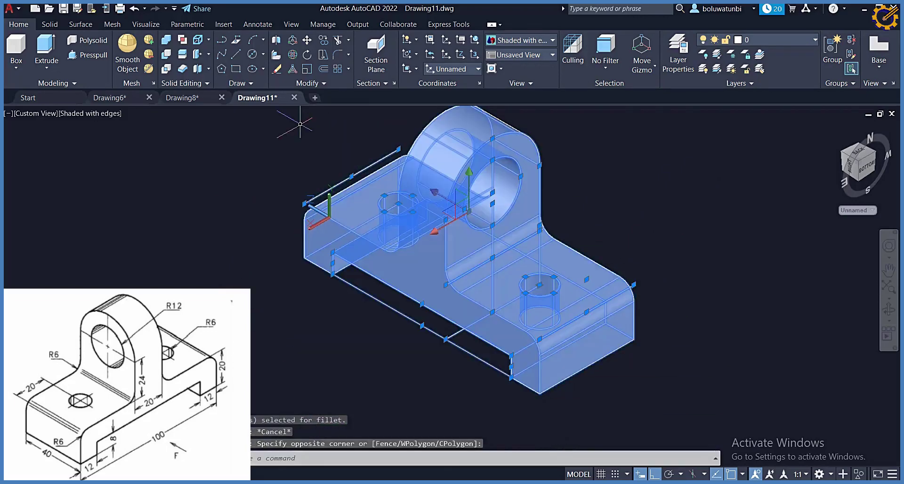
left_click(166, 40)
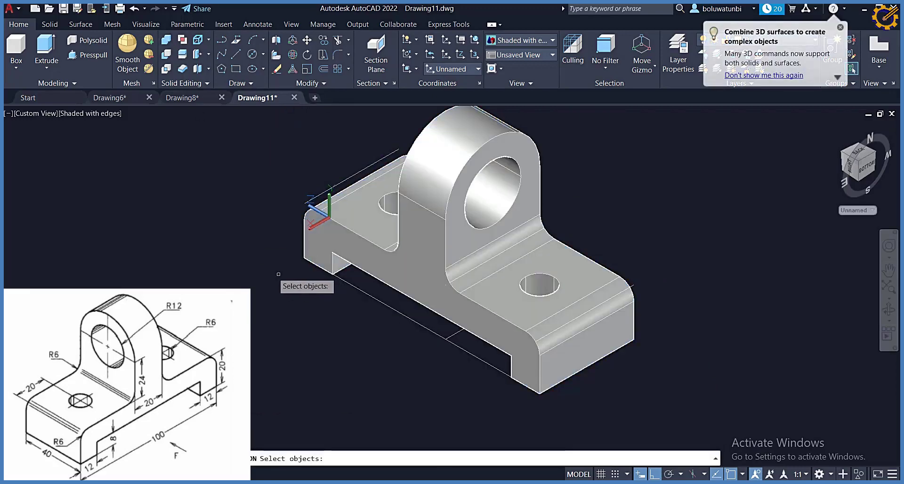
left_click(535, 419)
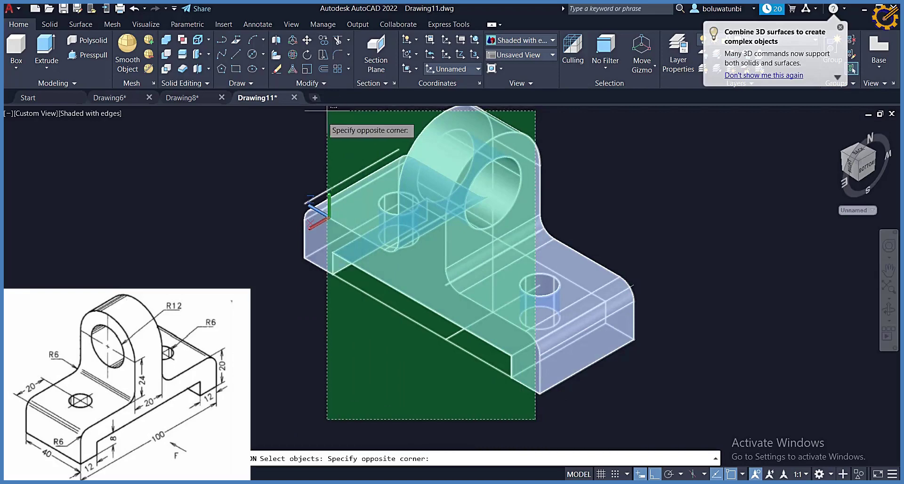
left_click(320, 127)
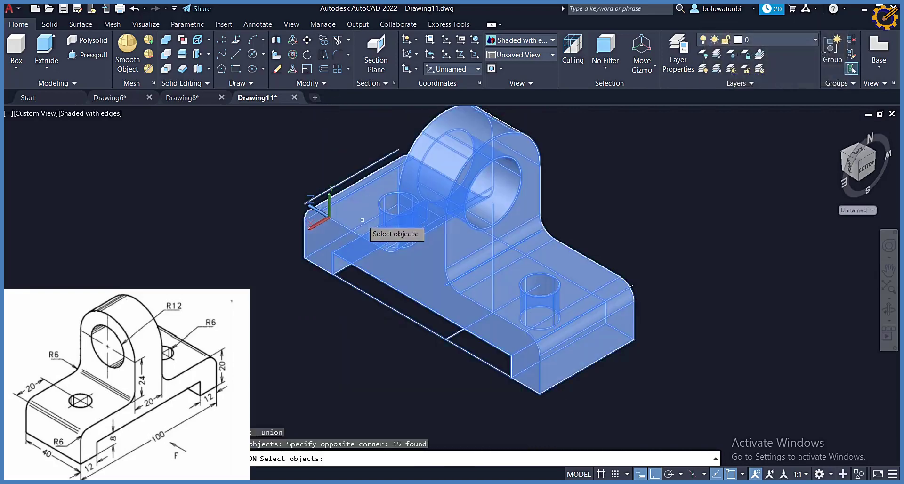
key("Return")
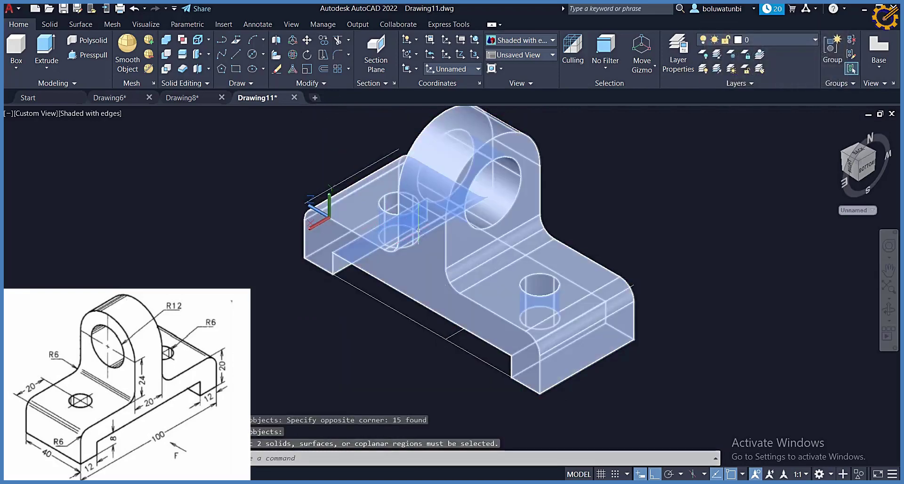
Move the bracket solid away from the construction lines and circles, and clear its selection.
left_click(431, 250)
left_click(437, 230)
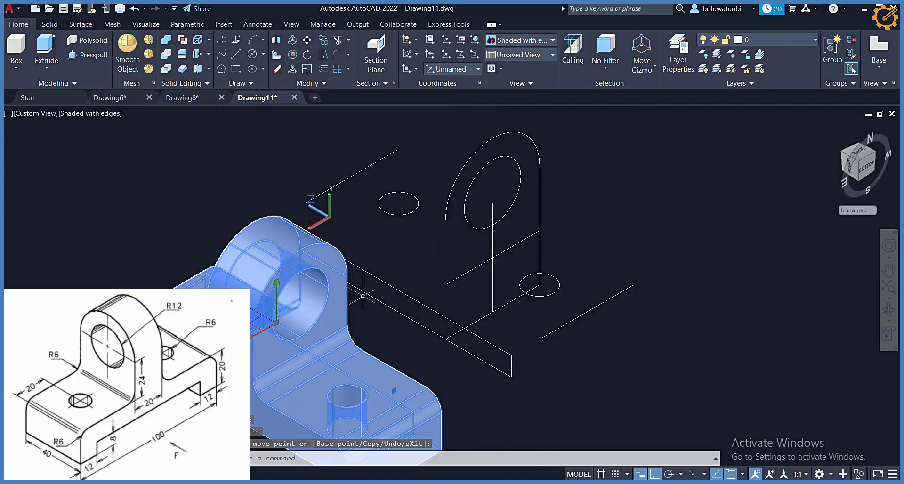
key("Escape")
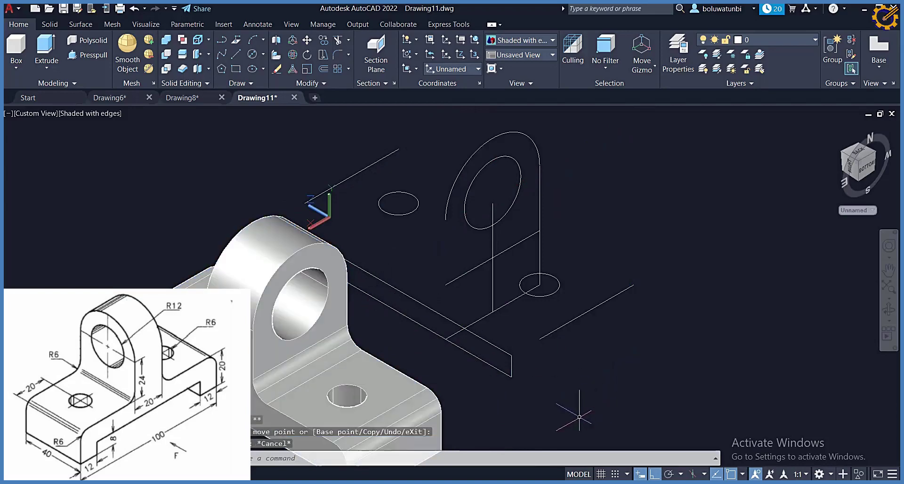
left_click(556, 424)
left_click(421, 126)
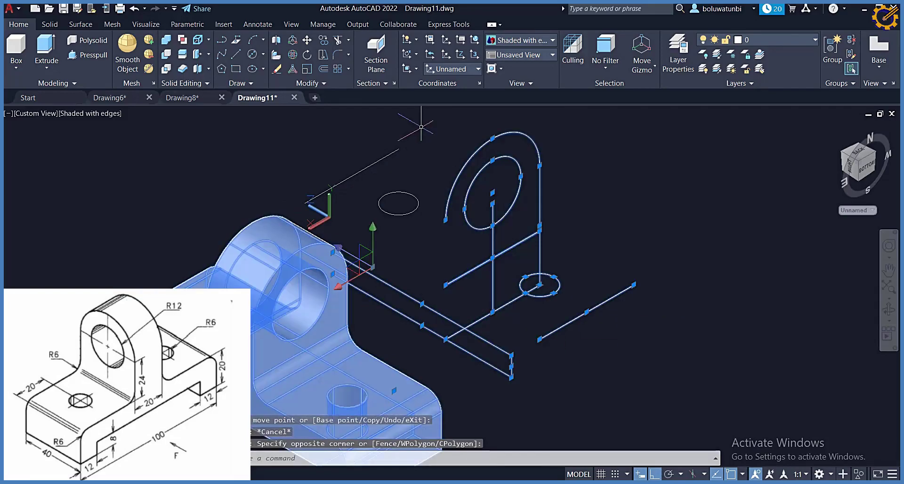
key("Escape")
Erase the leftover upright profile, base outline and hole circles lying beside the bracket solid, using selection windows.
left_click(516, 400)
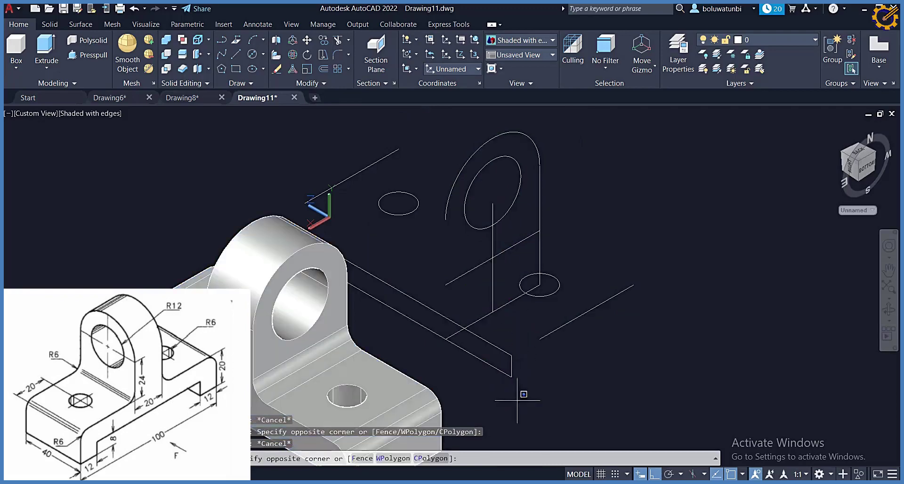
left_click(442, 110)
key("Delete")
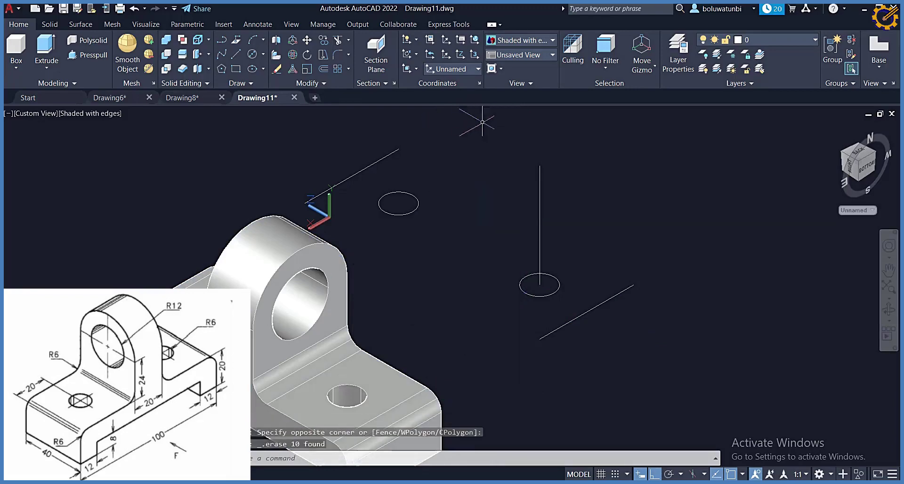
left_click(325, 154)
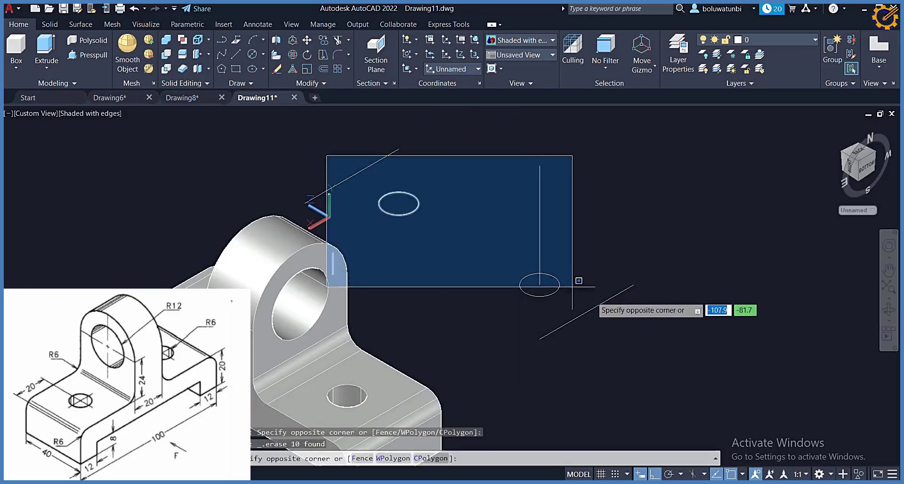
left_click(640, 326)
key("Delete")
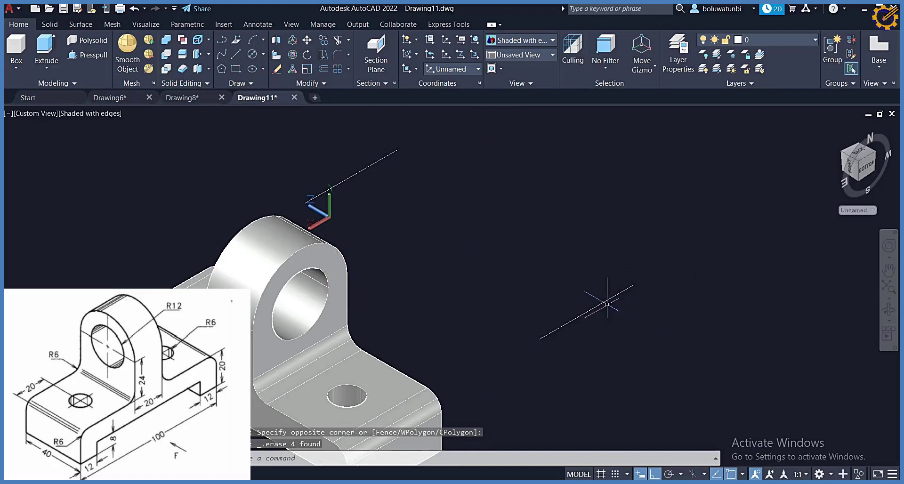
Erase the two remaining loose diagonal construction lines around the bracket so that only the solid is left.
left_click(609, 303)
left_click(606, 300)
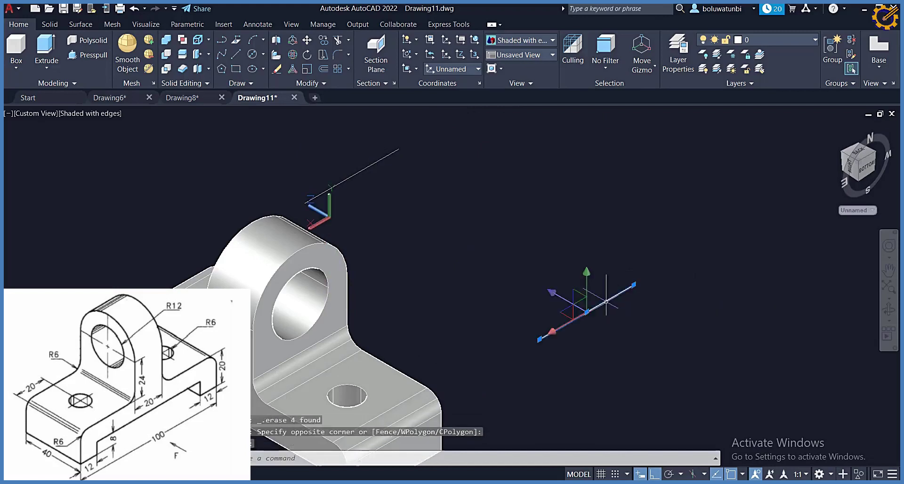
key("Delete")
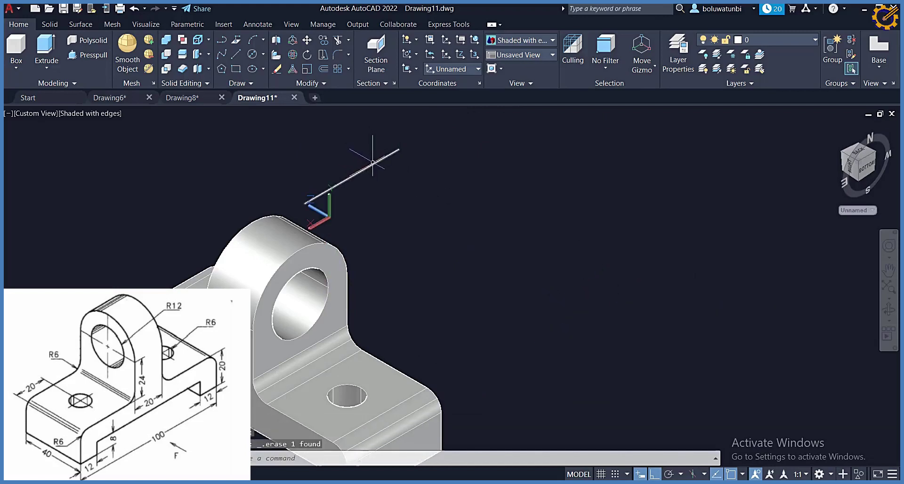
middle_click_drag(471, 256, 474, 254)
scroll(474, 254, "down", 3)
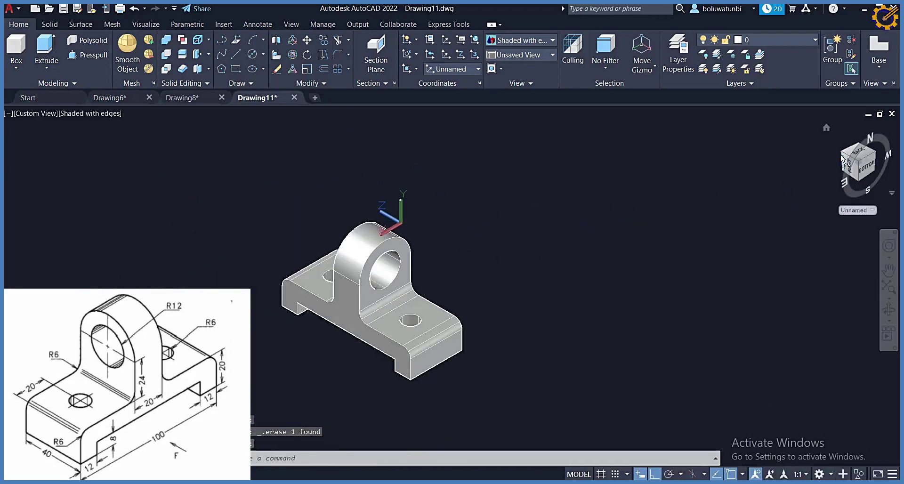
Examine the finished bracket from different isometric directions and compare it with the reference drawing.
left_click(843, 154)
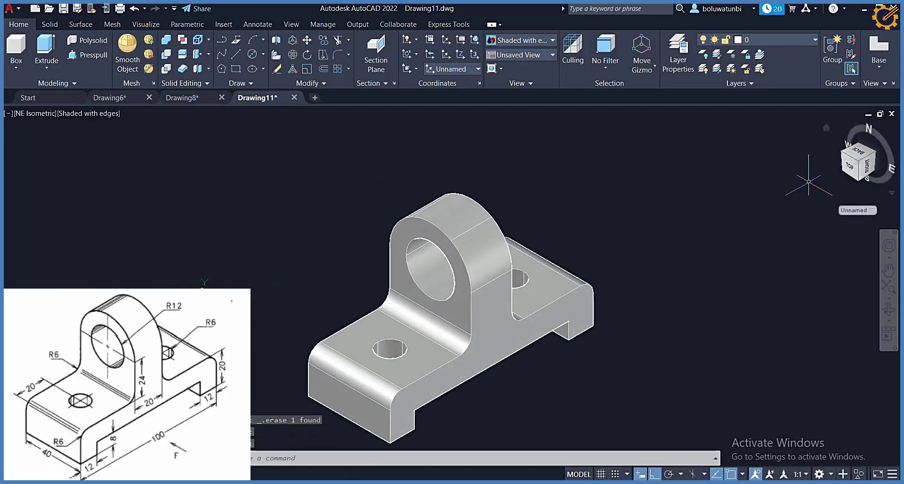
left_click(842, 154)
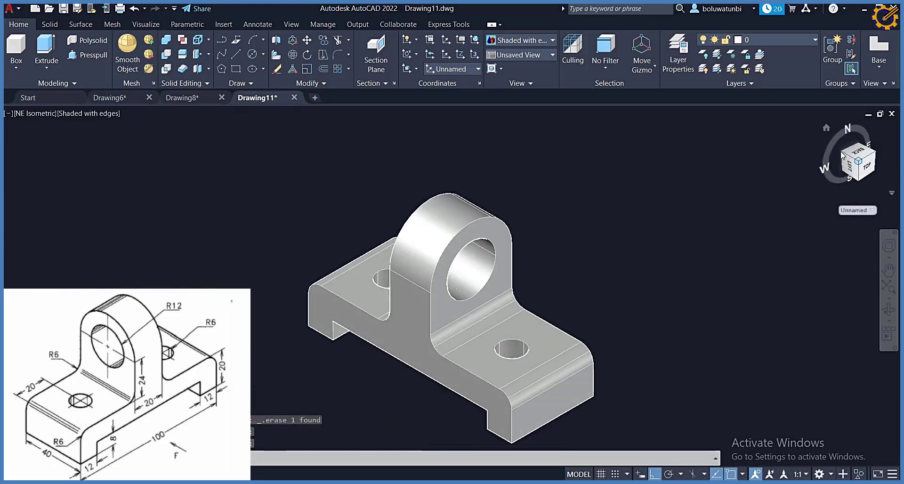
left_click(874, 156)
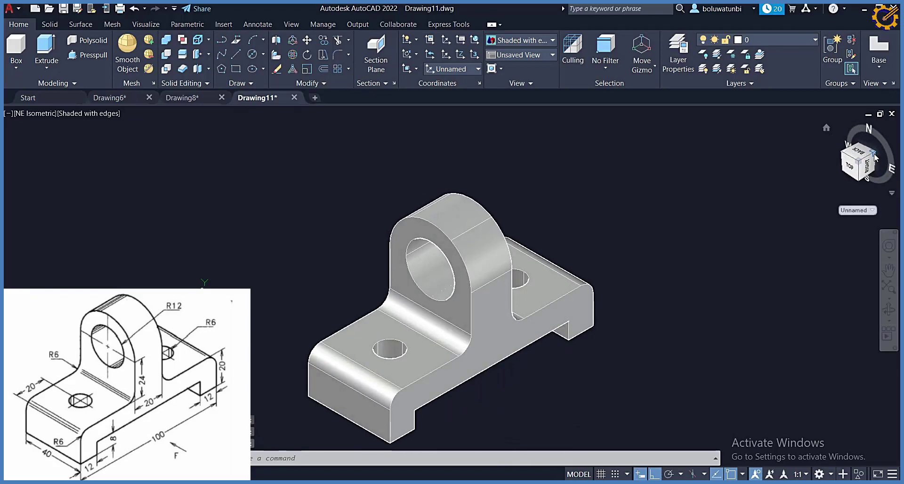
left_click(874, 156)
left_click(874, 153)
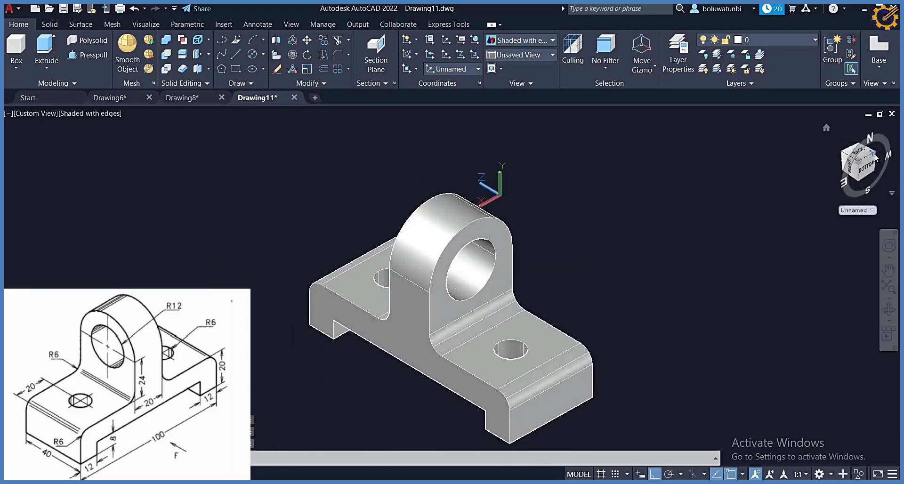